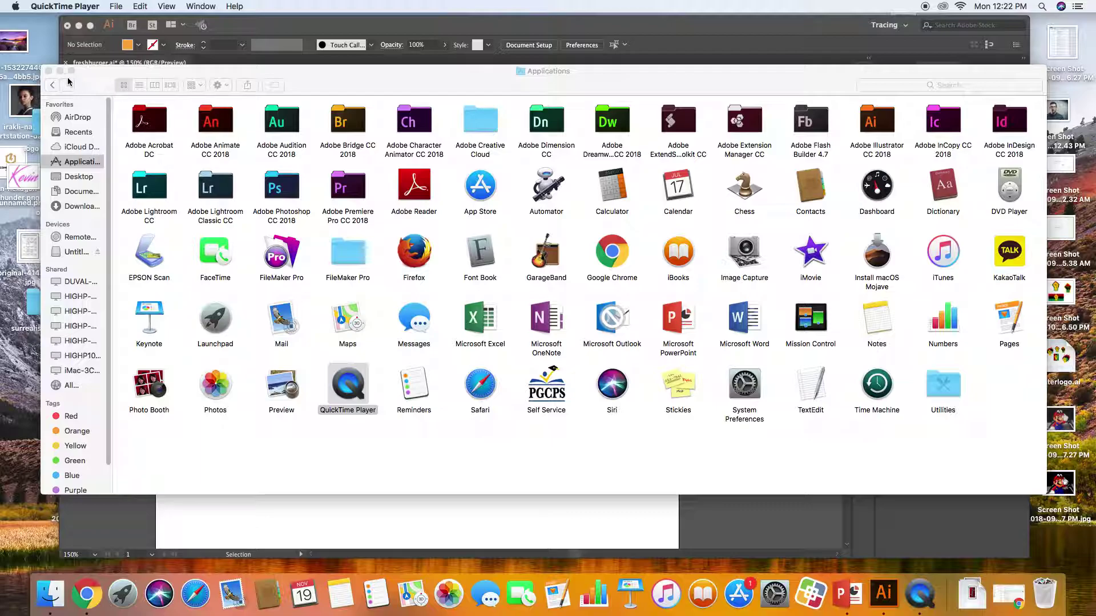
- Close the Applications window and examine the pieces of the coloured Fresh Burger logo by selecting them
click(48, 71)
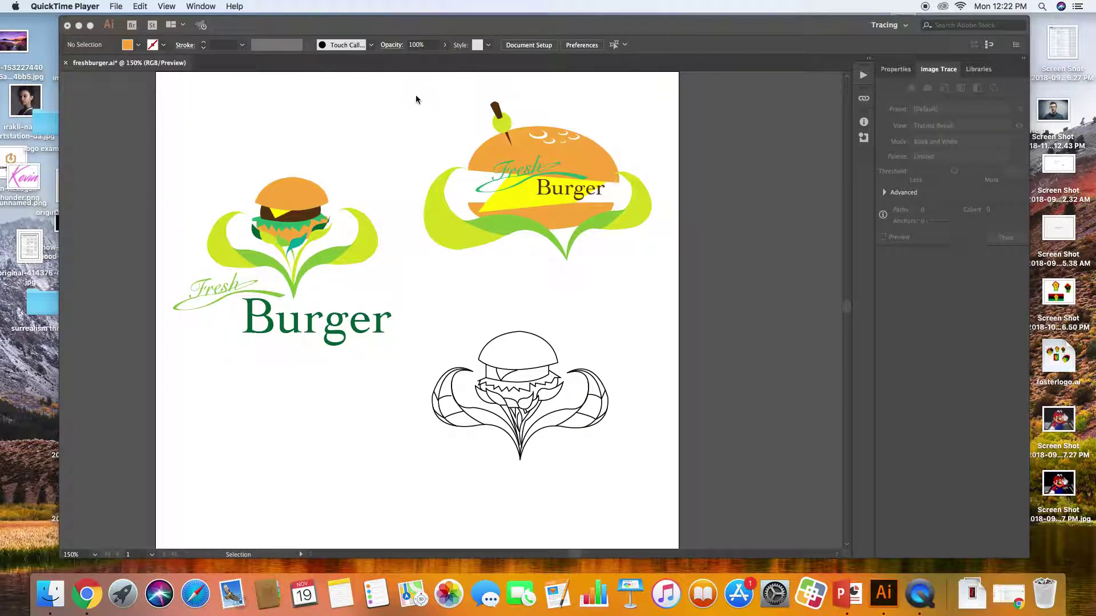
click(292, 200)
click(289, 194)
click(347, 160)
click(291, 191)
click(301, 220)
click(364, 170)
click(308, 187)
click(350, 176)
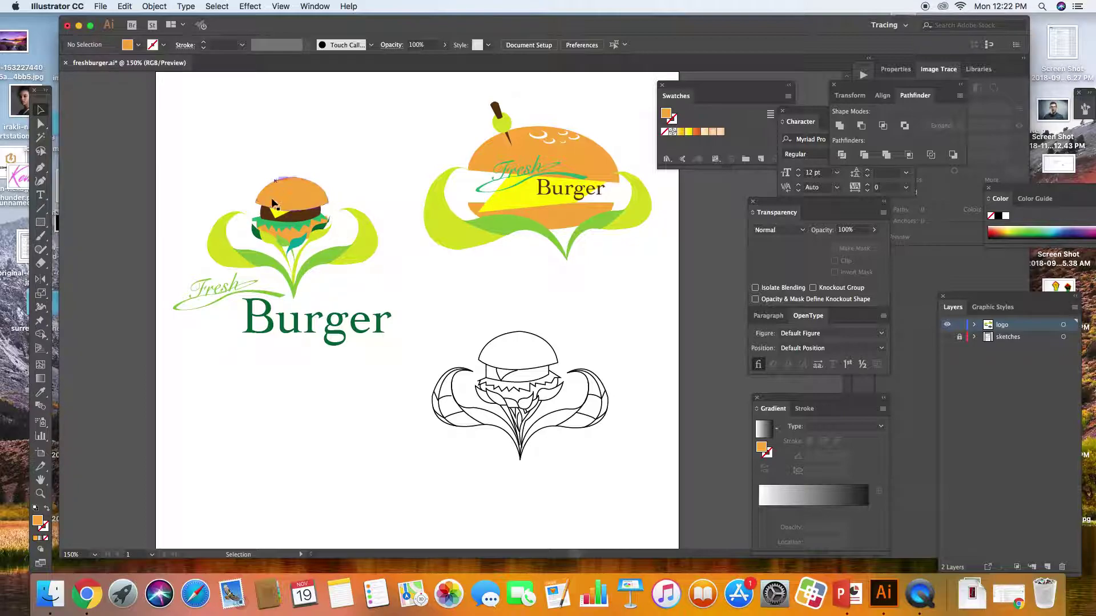
click(332, 292)
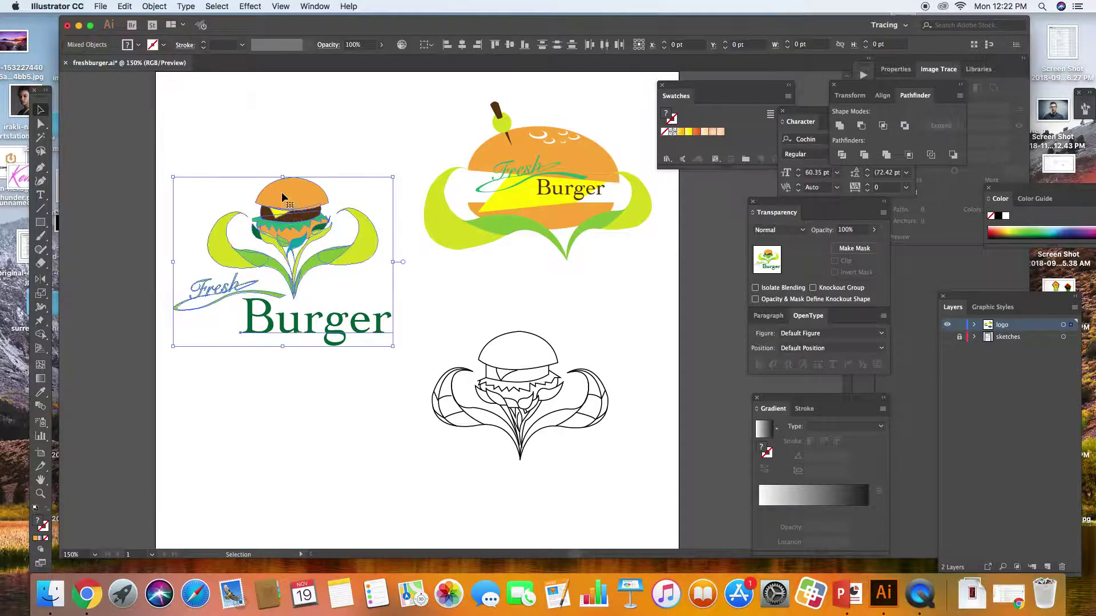
click(253, 160)
- Examine the black line drawing and the coloured burger above the lettering by selecting each and clearing the selection
mouse_move(429, 320)
mouse_down()
mouse_move(617, 450)
mouse_move(611, 442)
mouse_up()
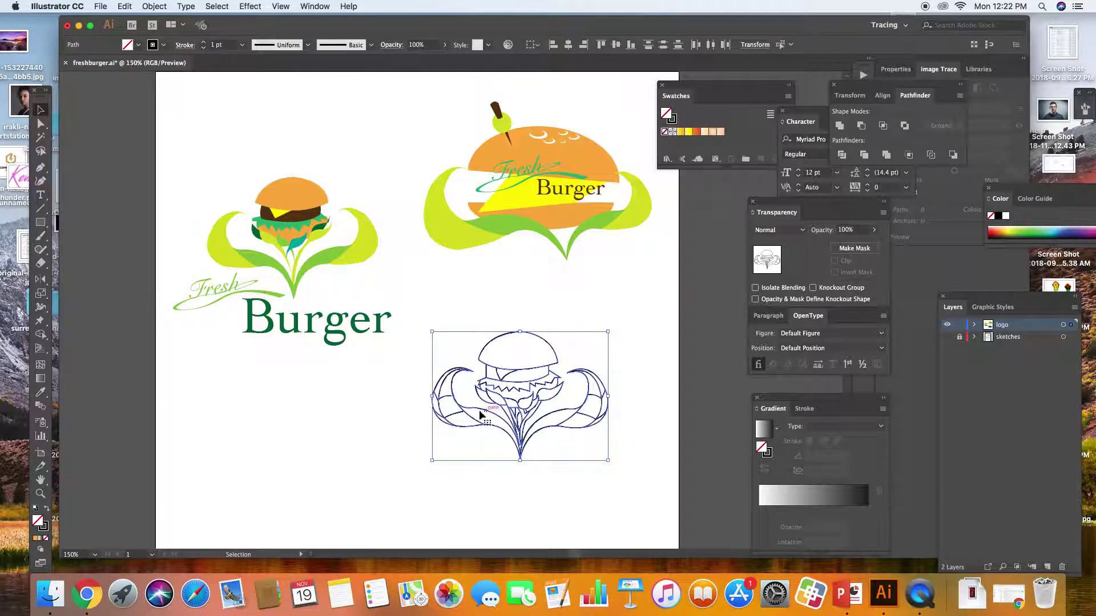
click(420, 410)
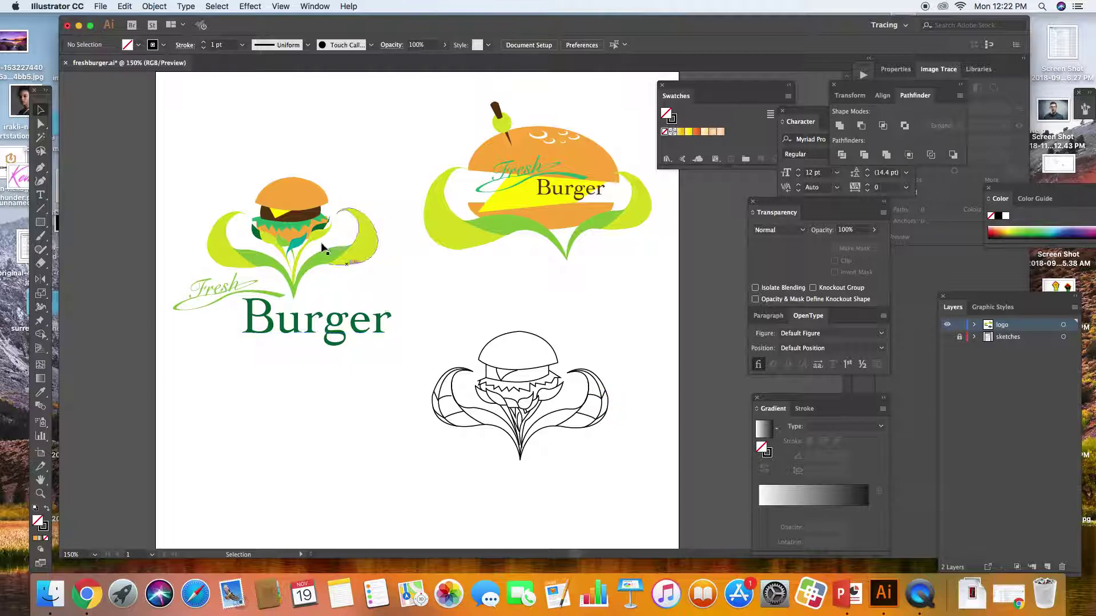
drag(212, 152, 349, 256)
click(335, 210)
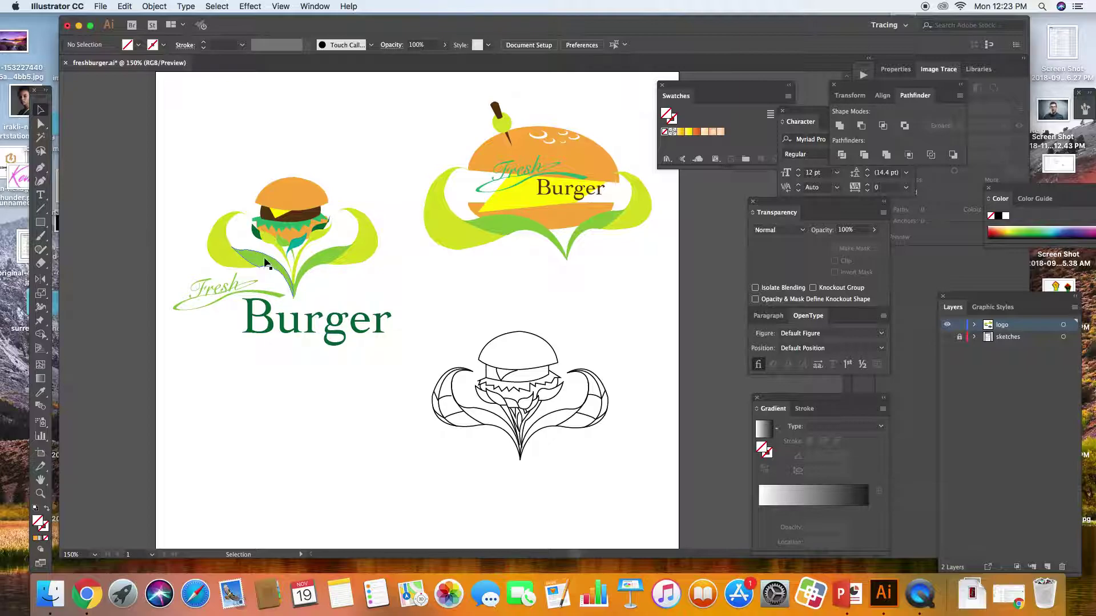
click(283, 213)
click(239, 185)
- Swap the fill and stroke of the coloured logo's top bun and swap them back
key(h)
drag(158, 345, 253, 405)
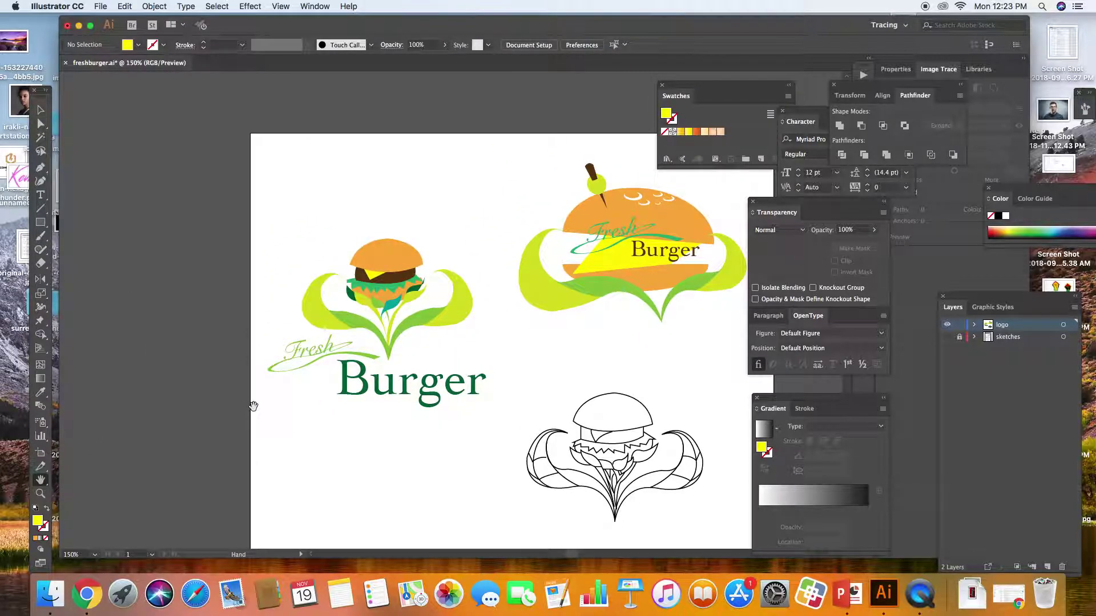
key(super+equal)
key(super+equal)
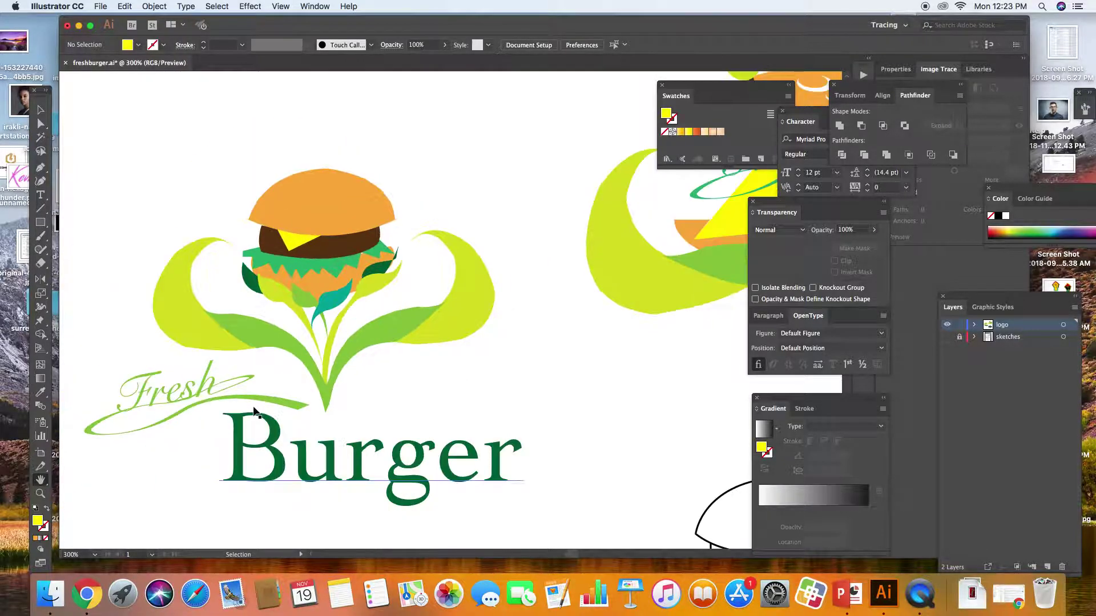
click(41, 109)
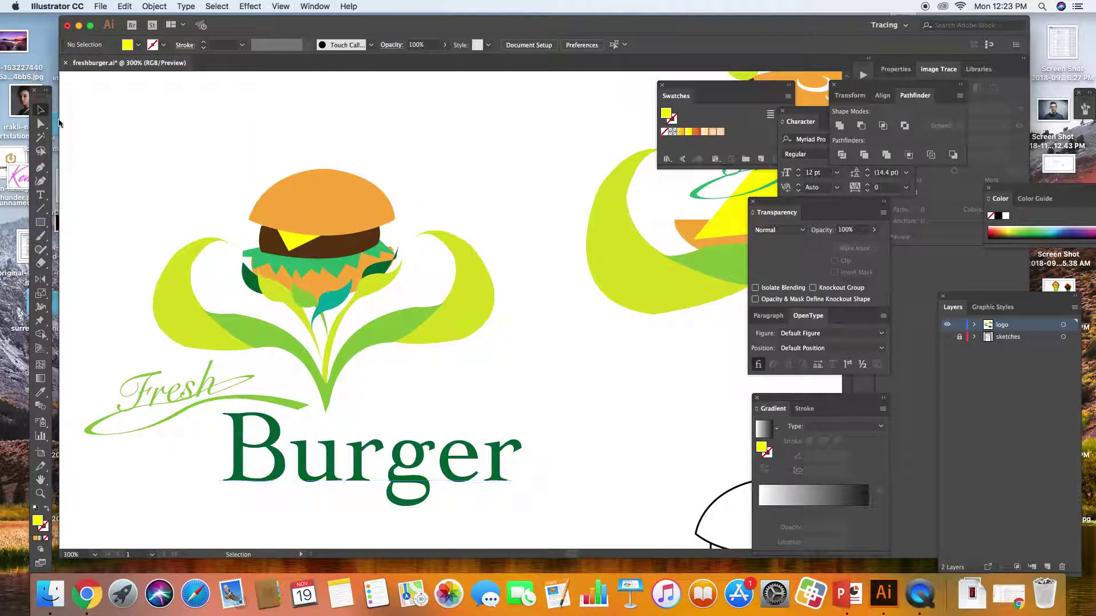
click(320, 234)
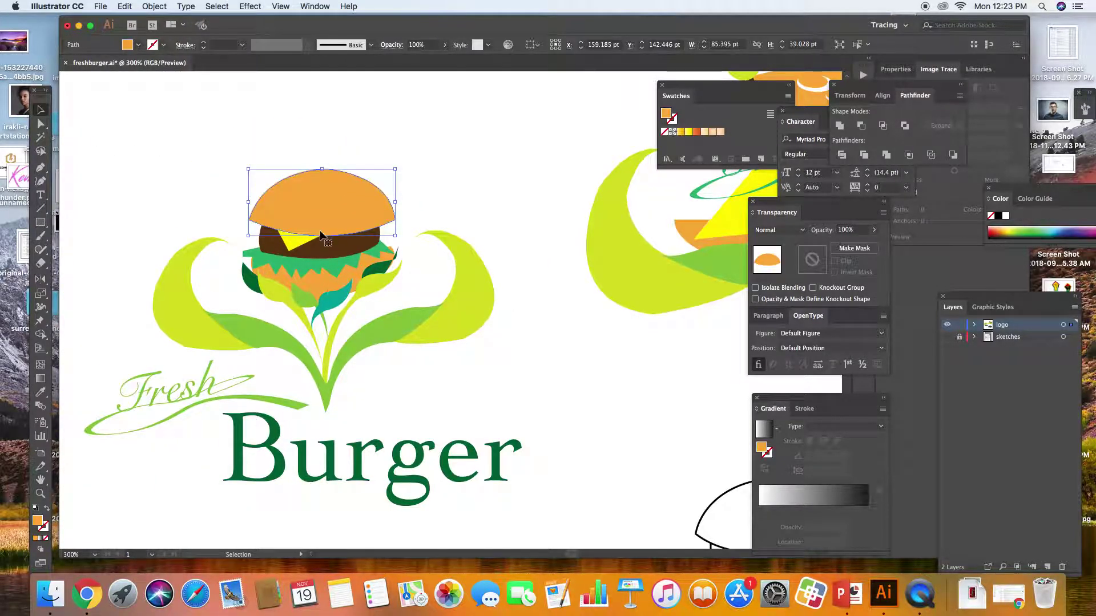
click(46, 509)
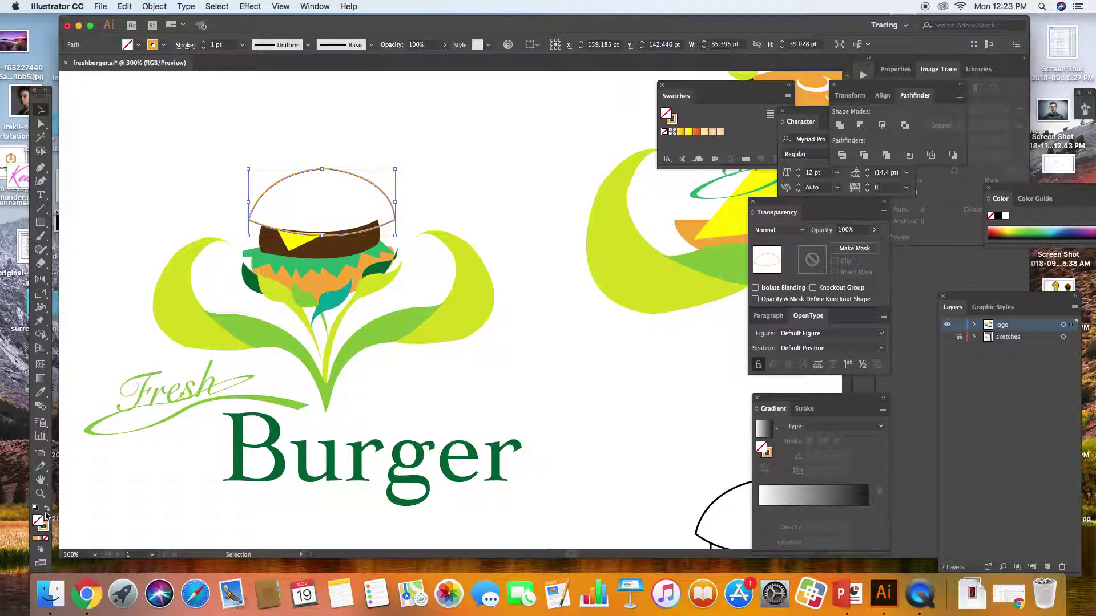
click(46, 510)
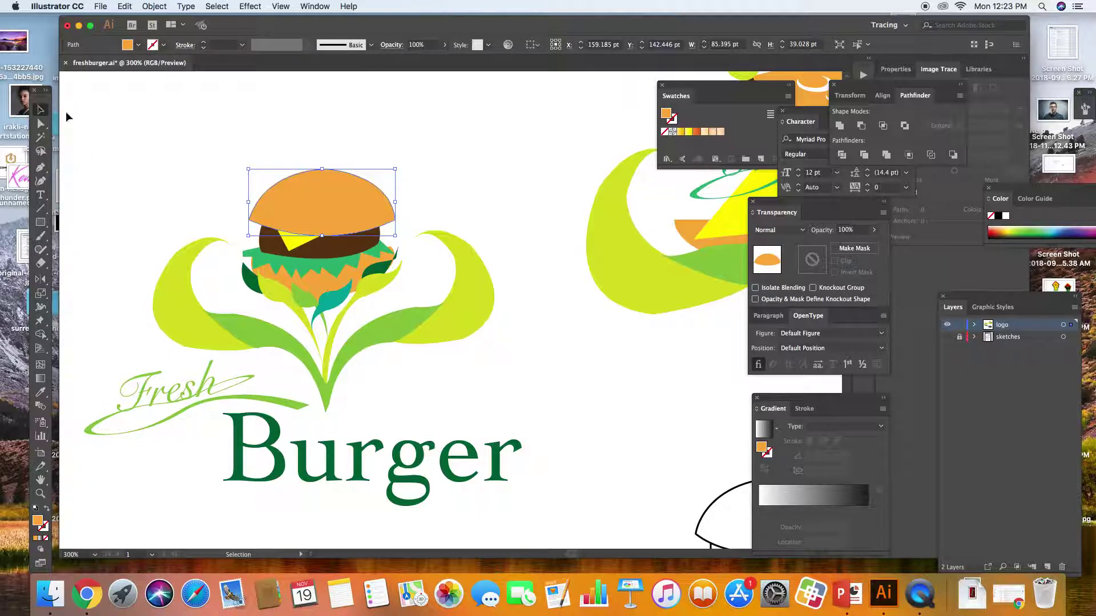
click(180, 146)
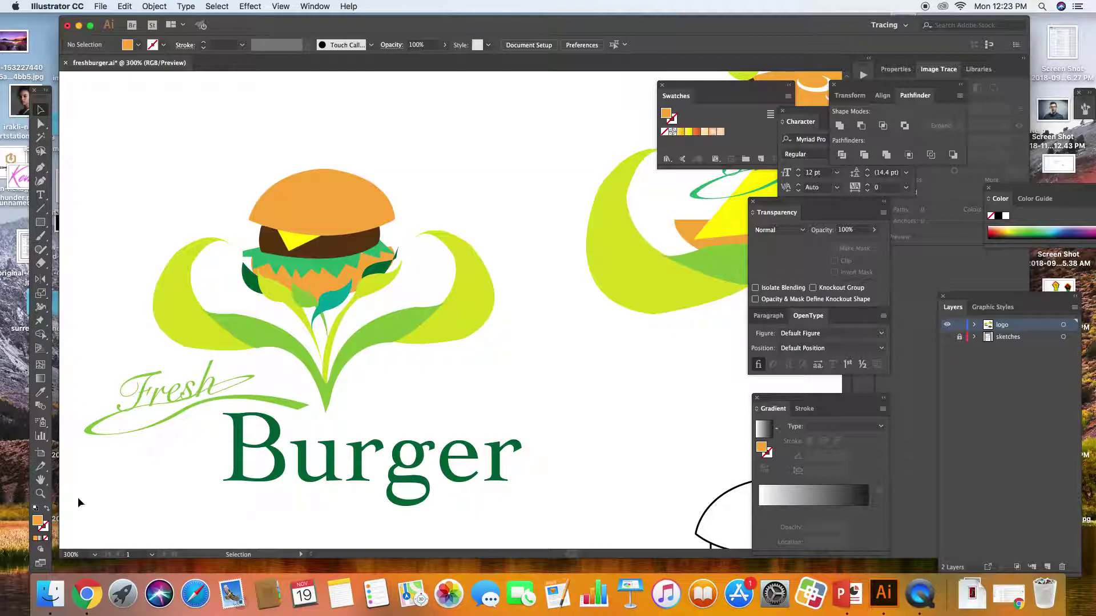
- Bring the burger line drawing into view and lock the logo layer
click(40, 485)
scroll(422, 282, down, 10)
scroll(422, 282, right, 10)
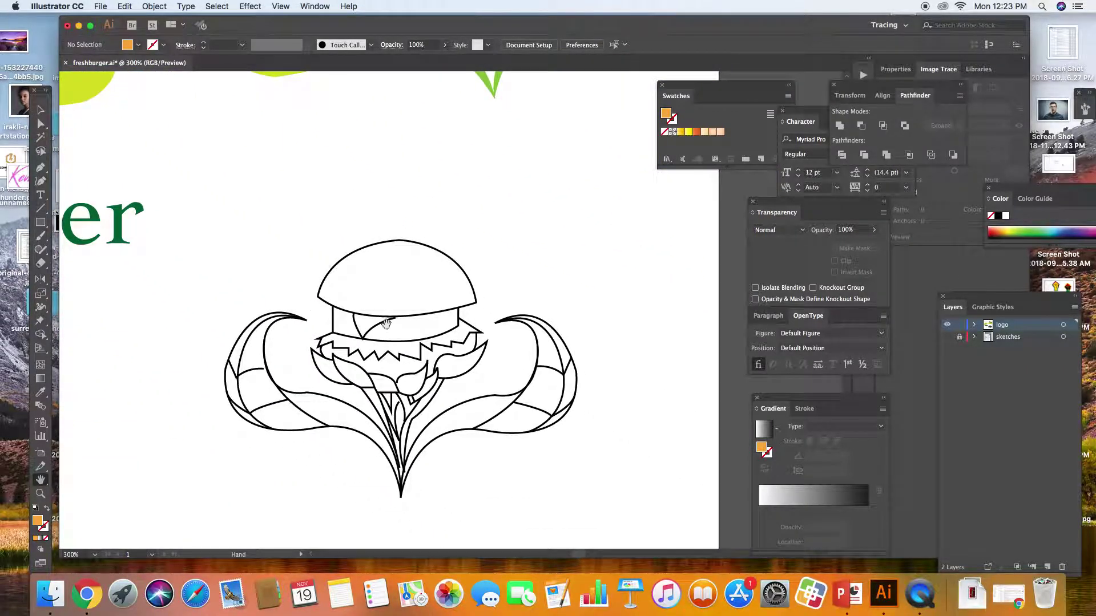
click(40, 109)
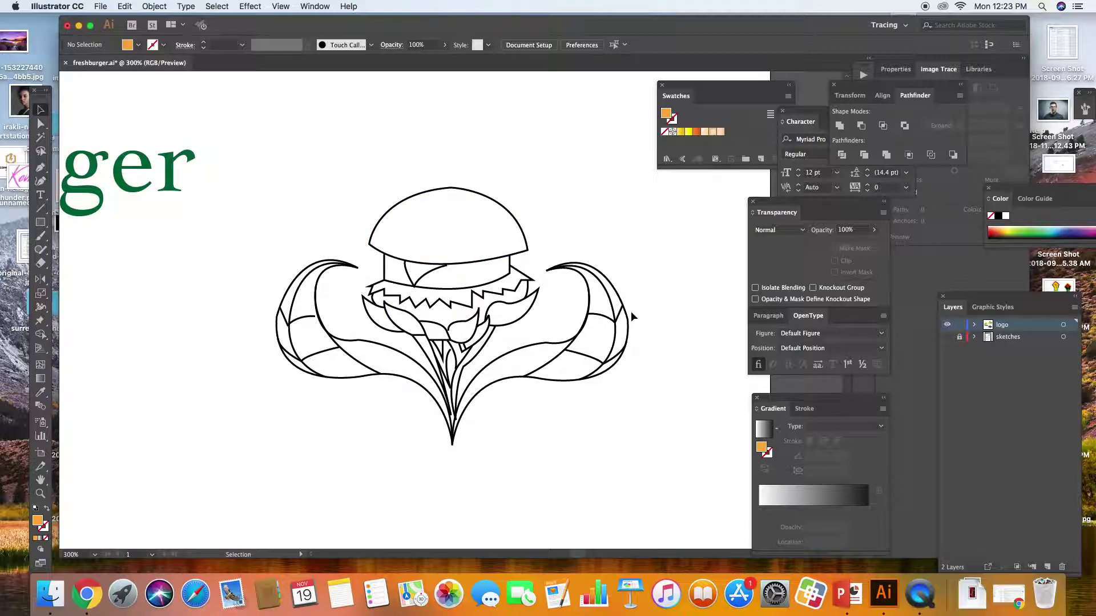
click(1011, 337)
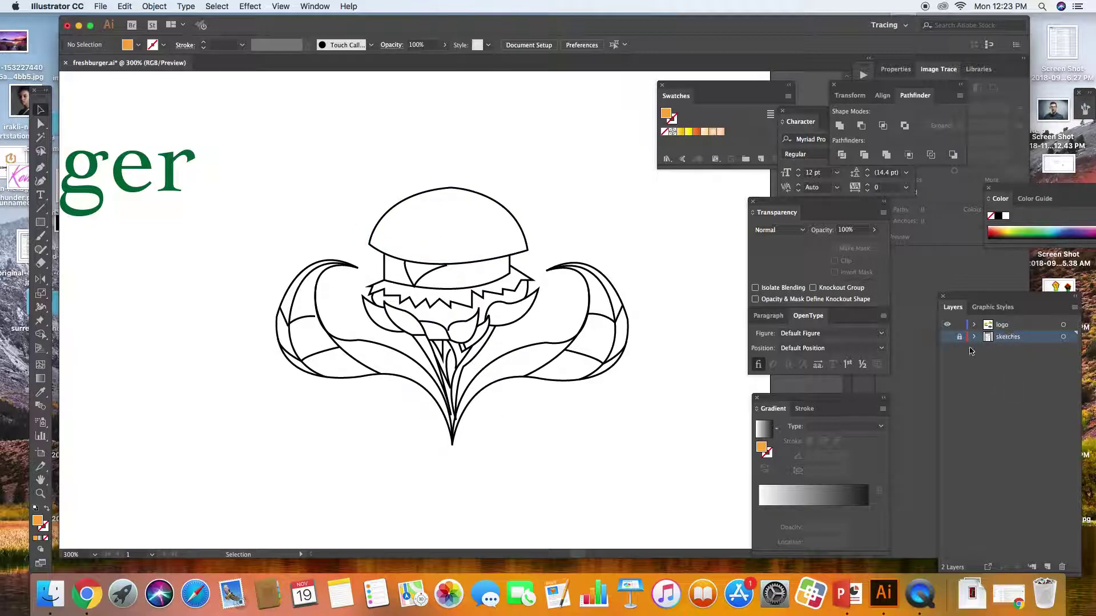
click(1004, 330)
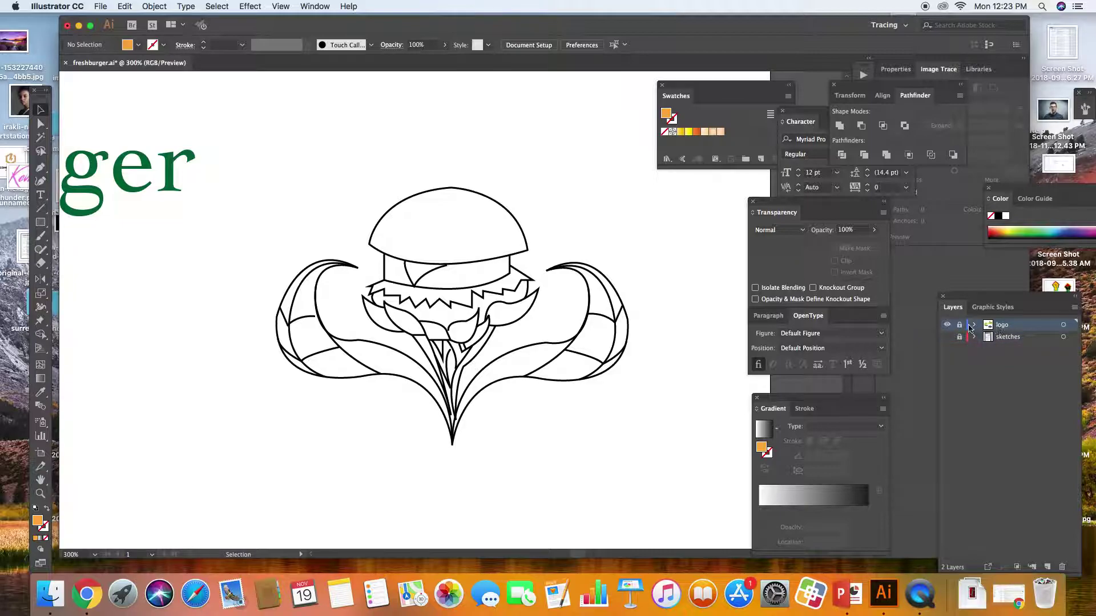
- Create a new layer directly above the sketches layer and name it color
click(1003, 338)
click(1048, 567)
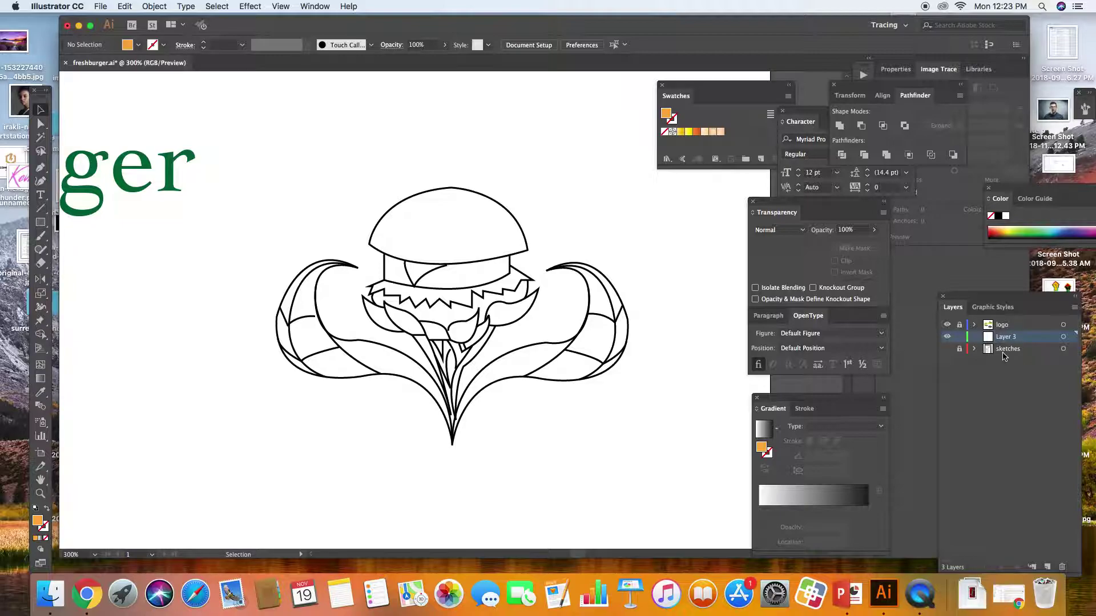
double_click(1006, 339)
text(color)
key(Return)
- Trace the top bun of the line drawing with the Pen tool as a closed orange shape on the color layer
key(super+minus)
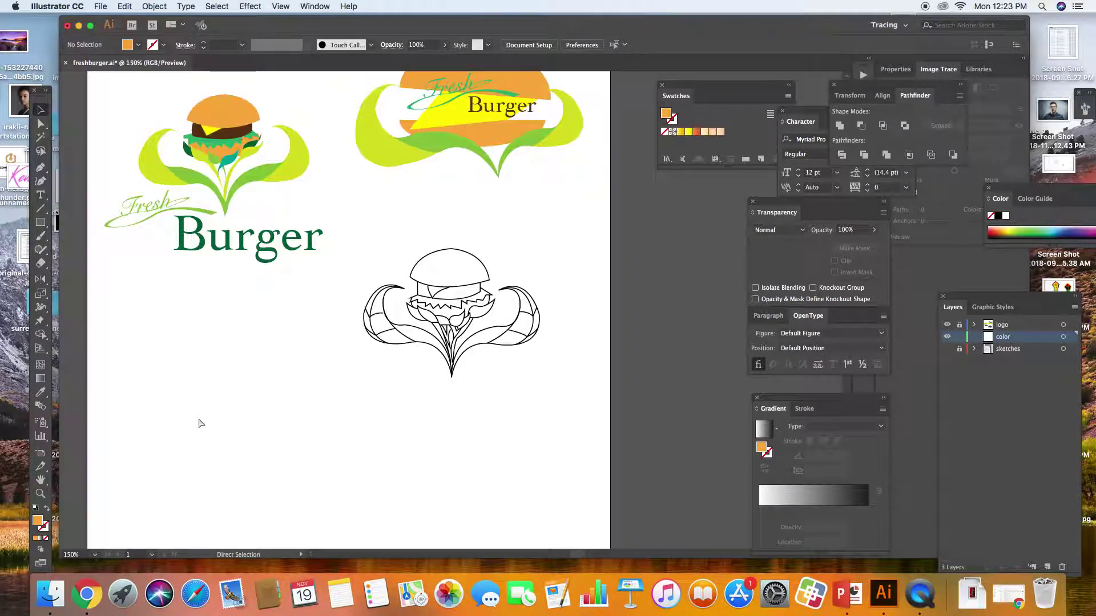
key(super+plus)
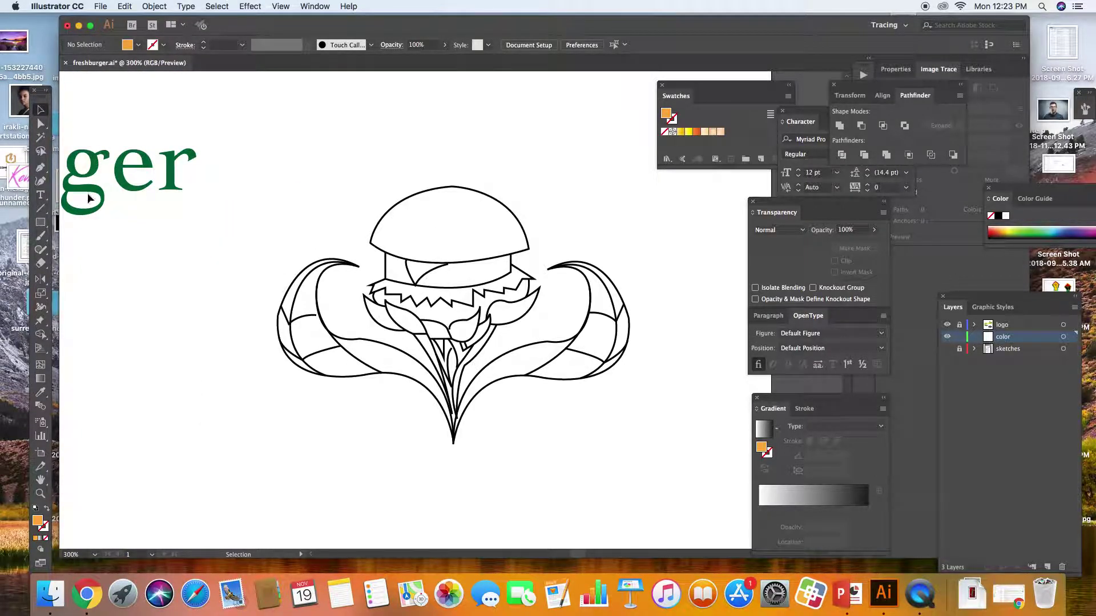
click(40, 167)
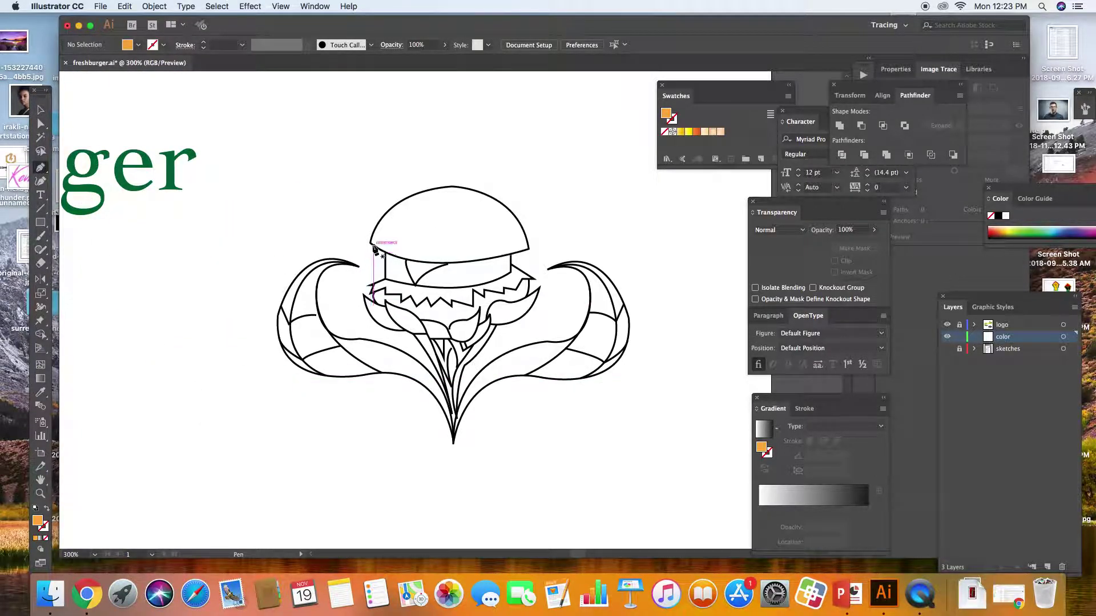
click(371, 246)
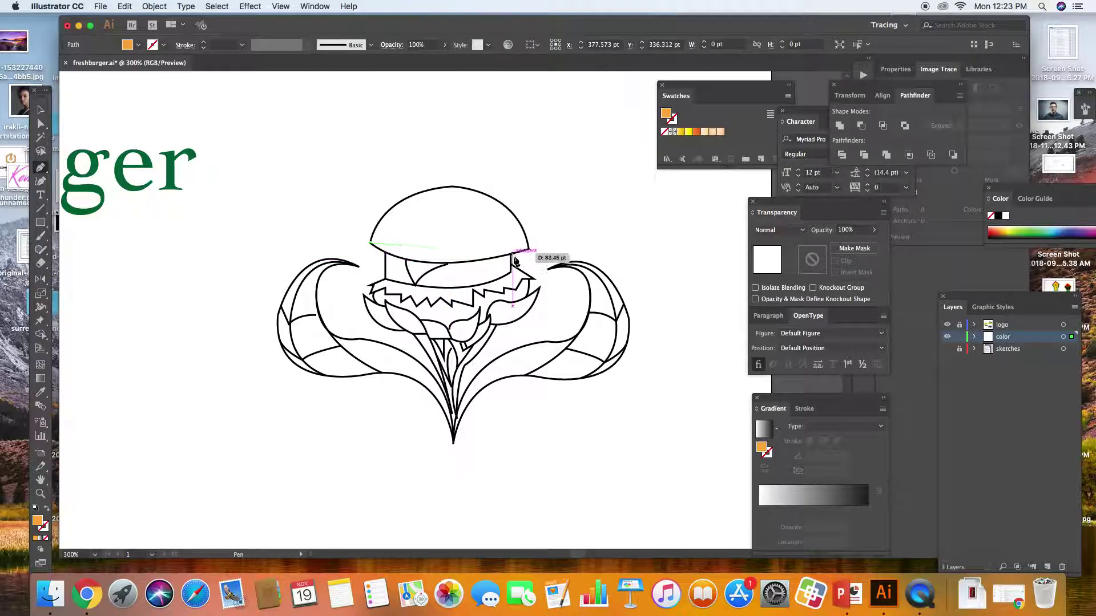
drag(458, 262, 530, 253)
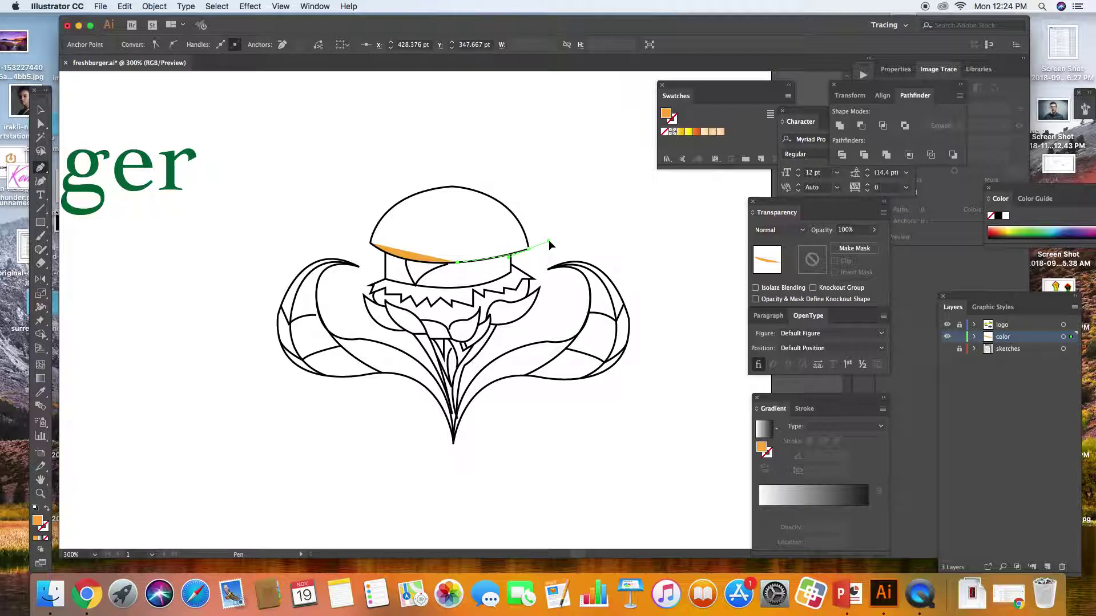
drag(528, 250, 382, 180)
click(449, 190)
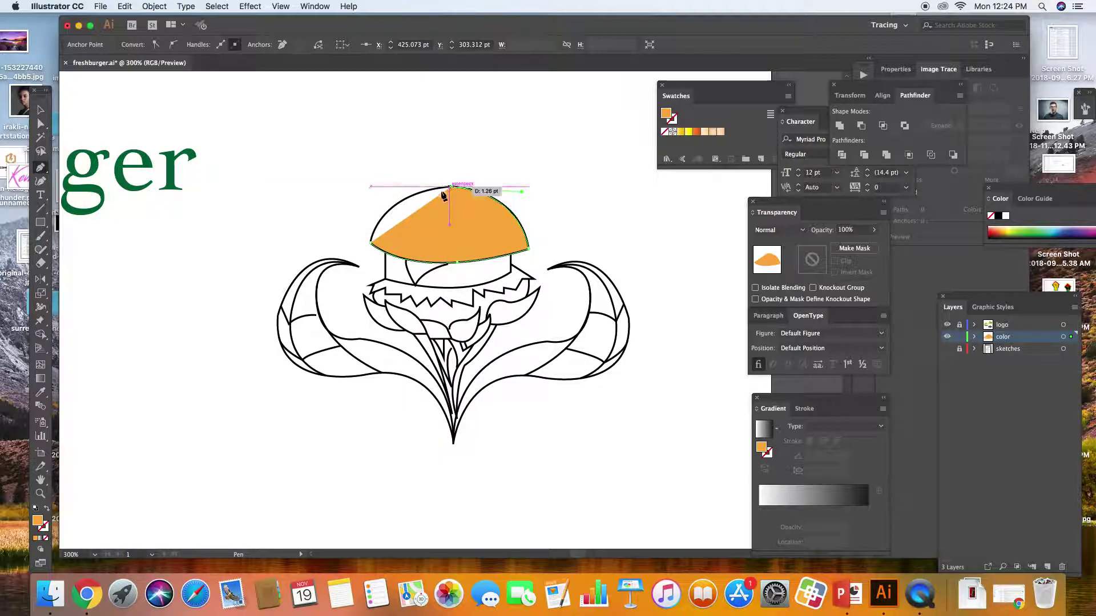
drag(370, 243, 358, 301)
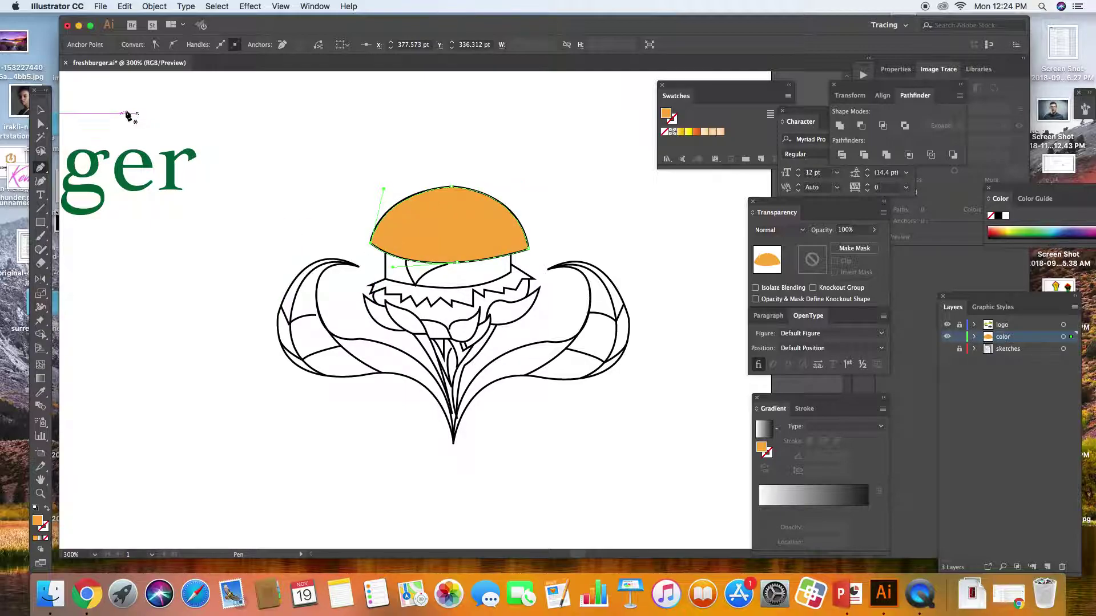
click(40, 109)
click(207, 152)
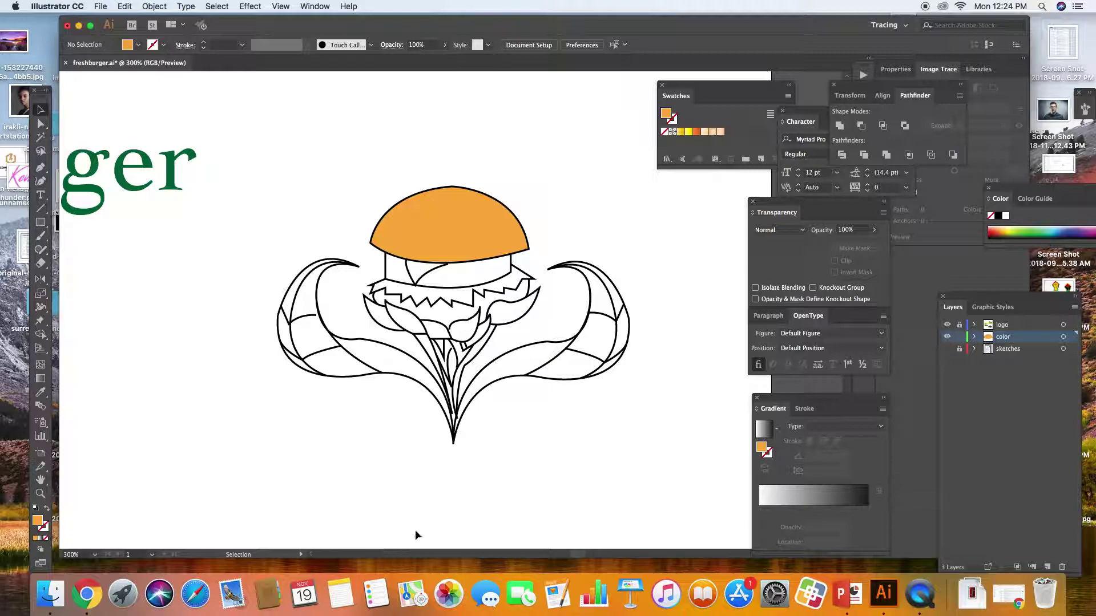
- Sample the dark brown of the patty in the coloured logo as the fill colour
click(40, 480)
drag(80, 464, 88, 392)
click(41, 393)
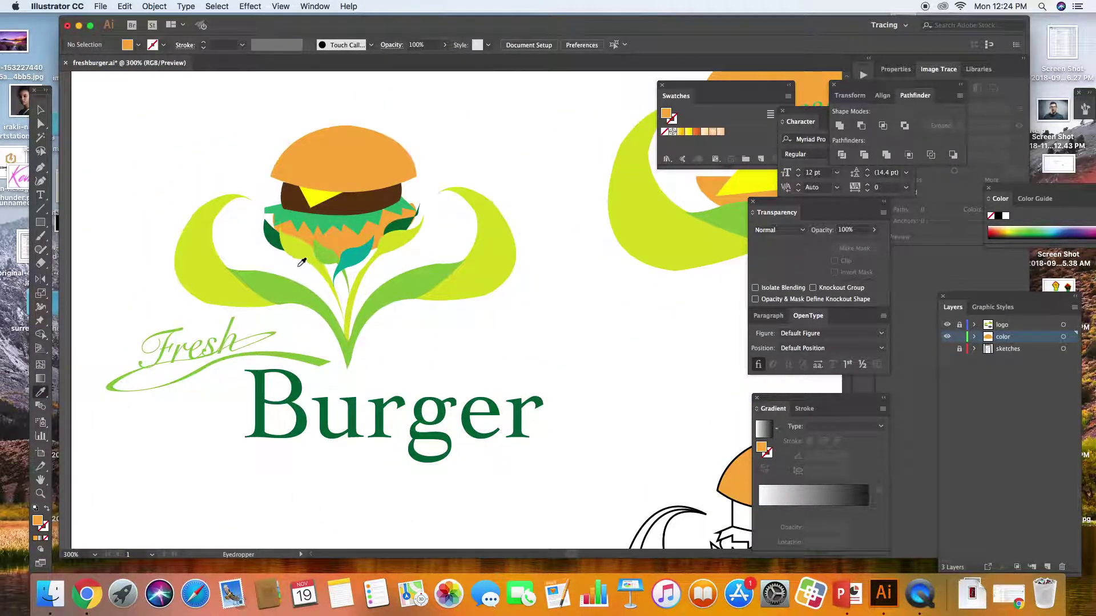
click(362, 201)
- Trace the patty beneath the line drawing's orange bun with the Pen tool as a closed dark brown shape
key(h)
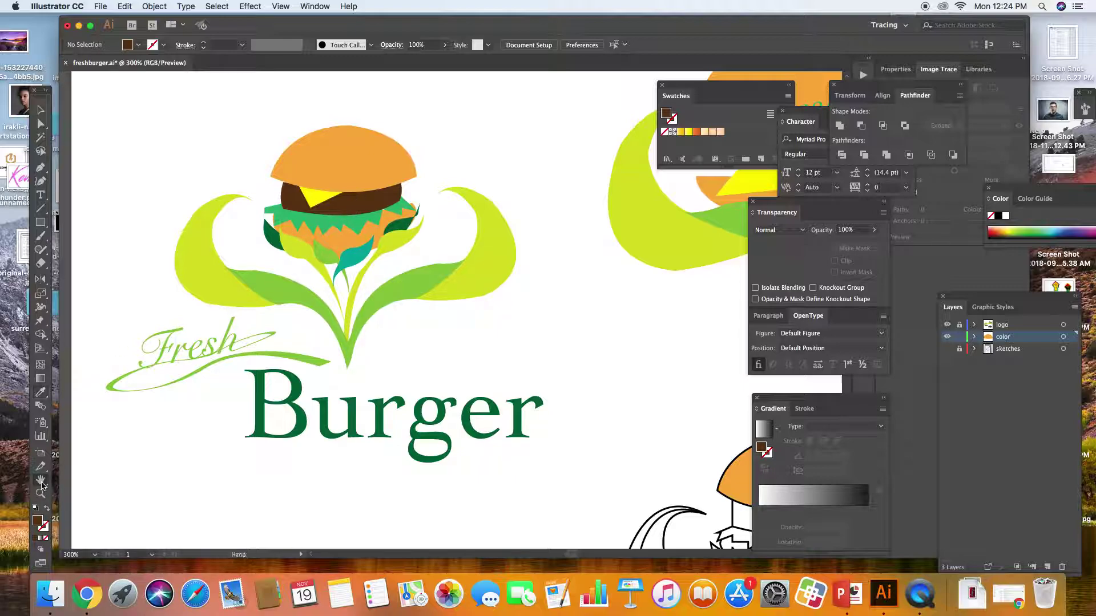
scroll(139, 384, right, 10)
scroll(139, 384, down, 4)
scroll(213, 412, up, 2)
scroll(213, 412, left, 2)
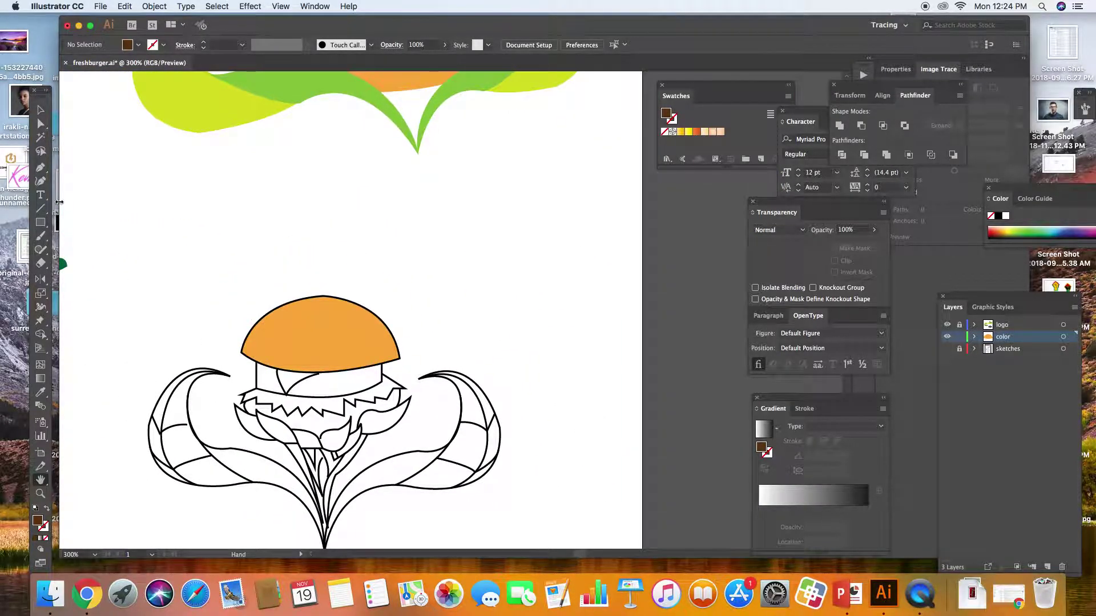
click(41, 168)
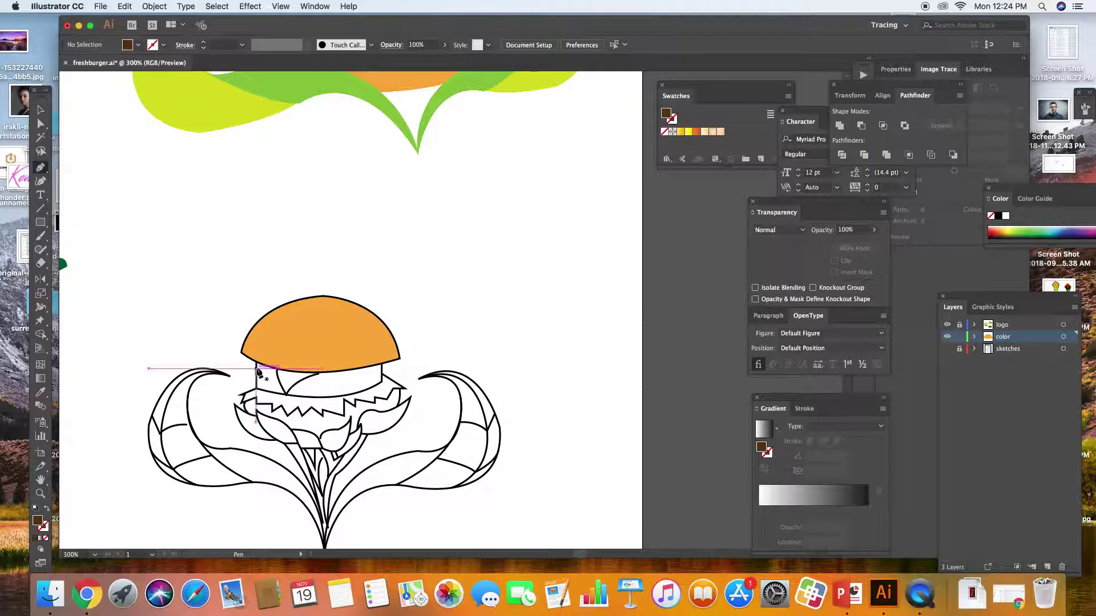
click(257, 362)
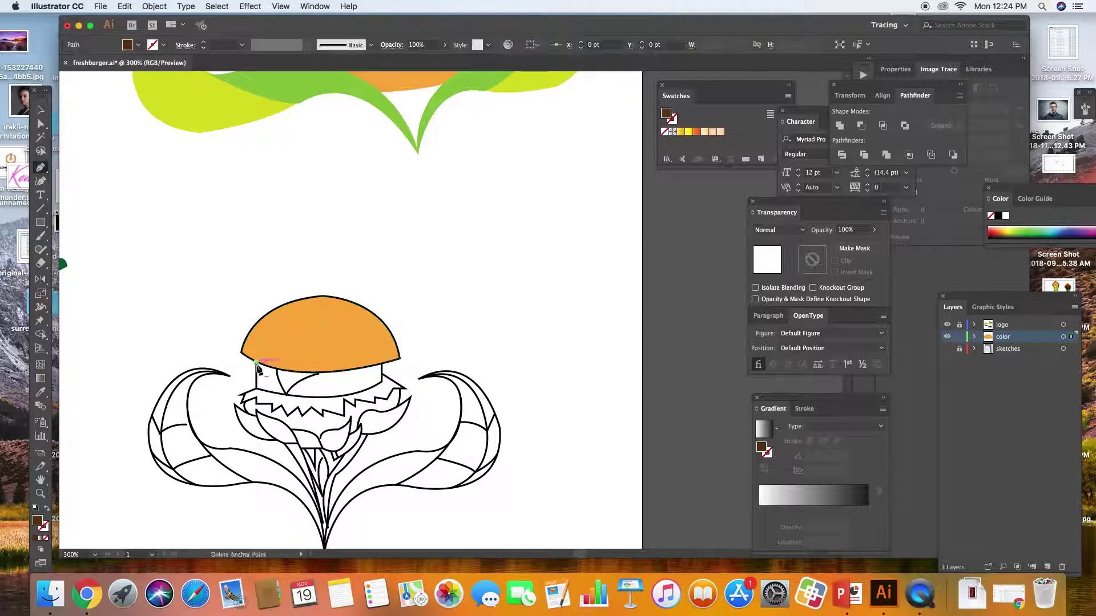
click(256, 390)
click(282, 395)
click(329, 397)
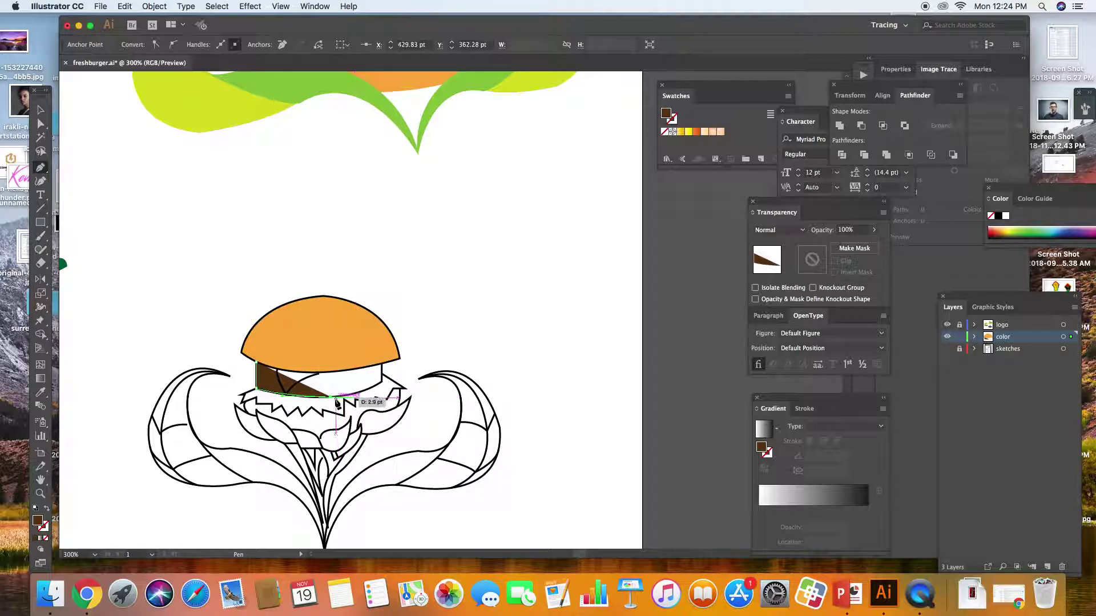
click(355, 399)
click(382, 381)
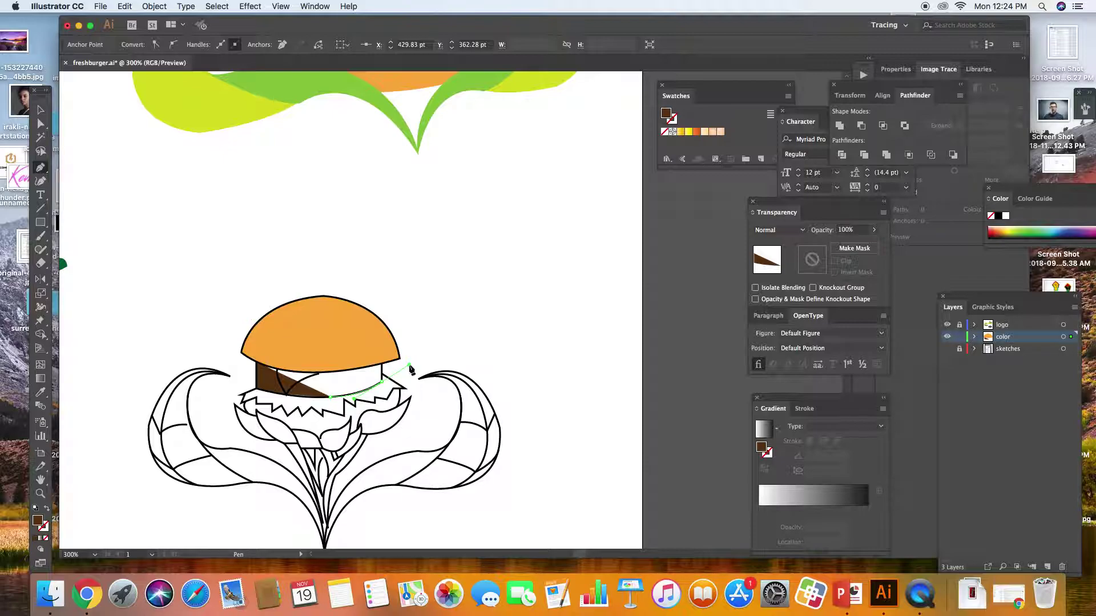
click(382, 366)
click(382, 364)
drag(255, 361, 207, 337)
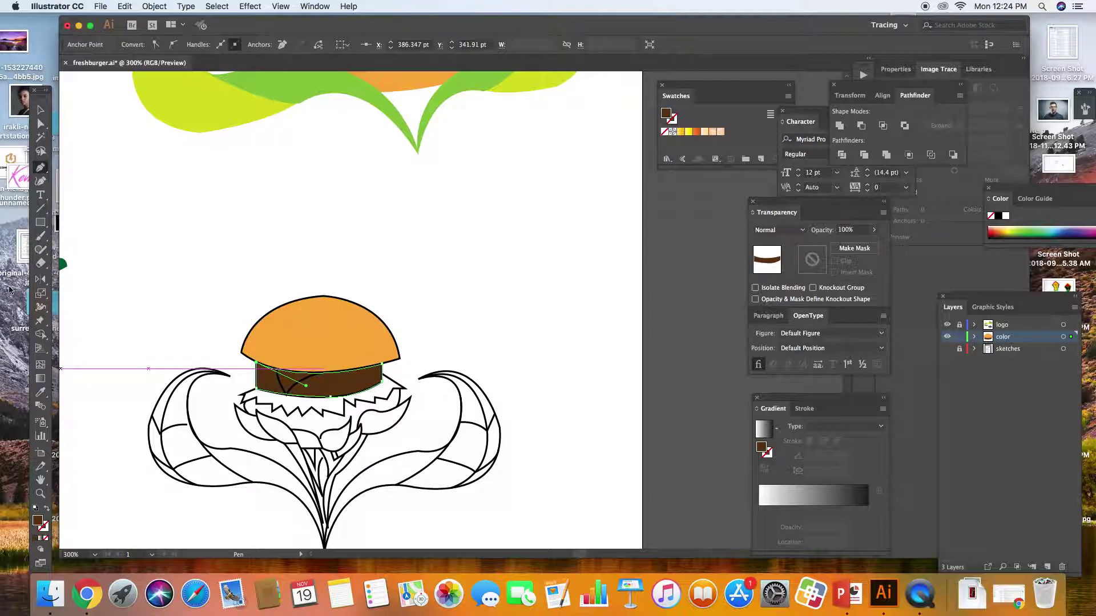
click(41, 110)
click(243, 315)
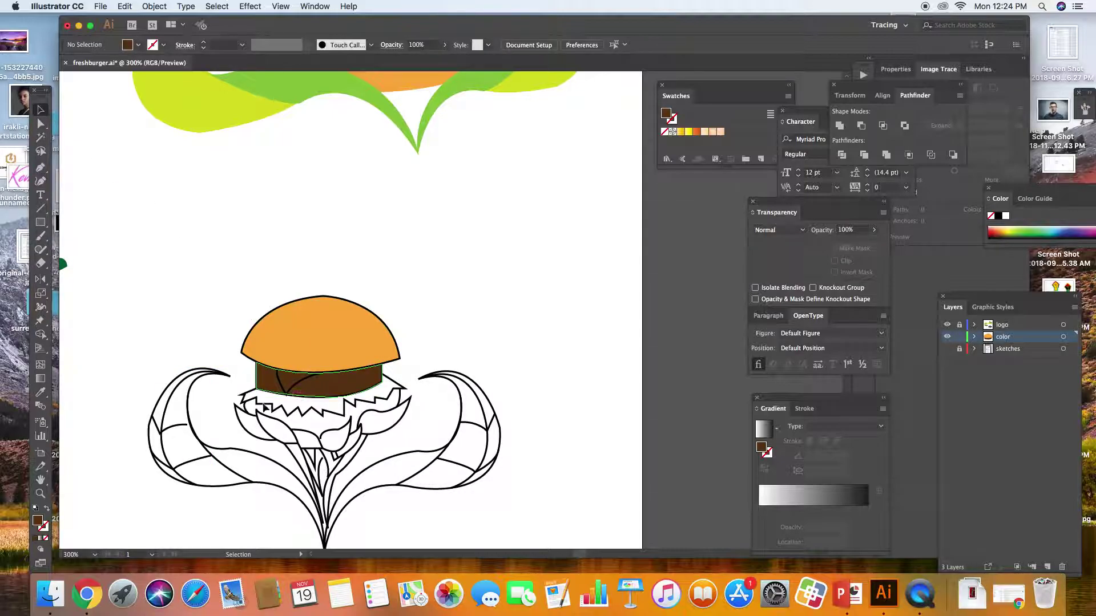
- Adjust the lower edge of the brown patty shape with the Direct Selection tool to fit the line drawing
click(353, 386)
click(40, 123)
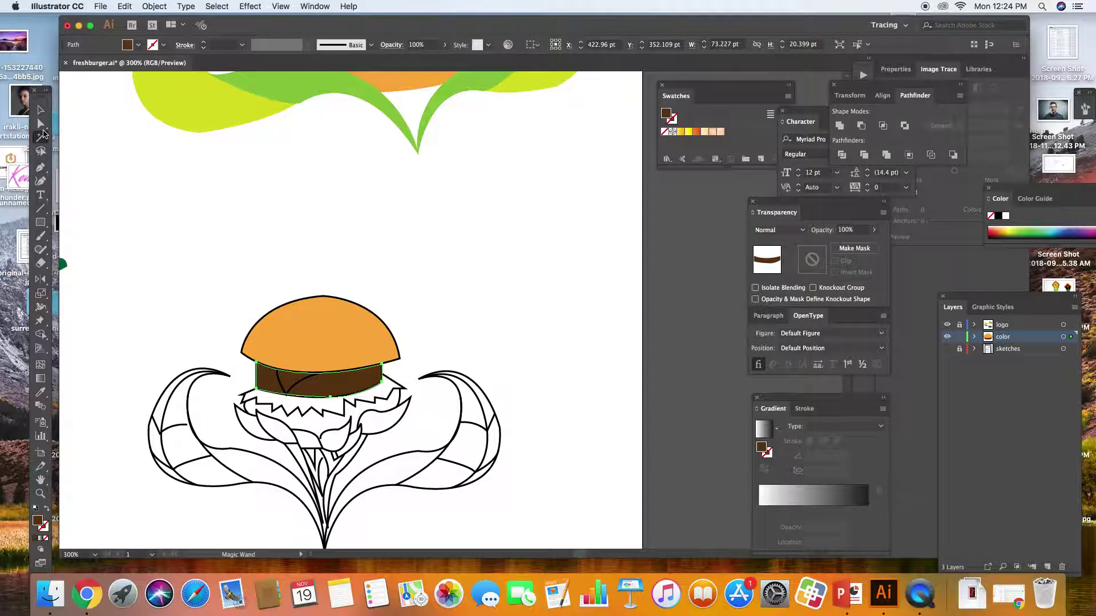
click(330, 396)
drag(280, 398, 276, 397)
click(160, 337)
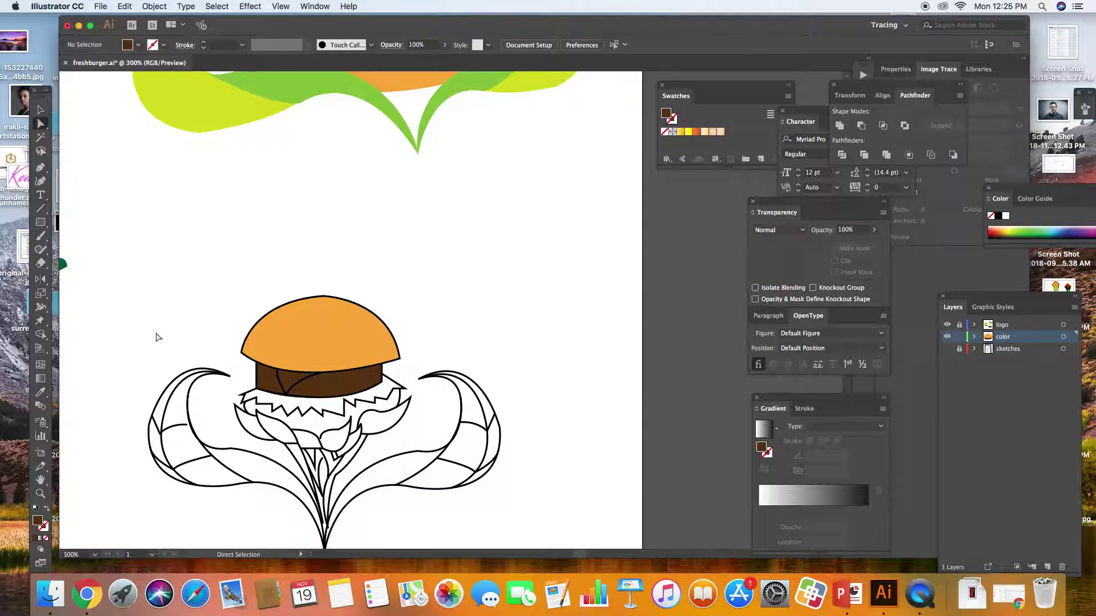
- Sample the yellow of the cheese in the coloured logo as the fill colour
click(40, 393)
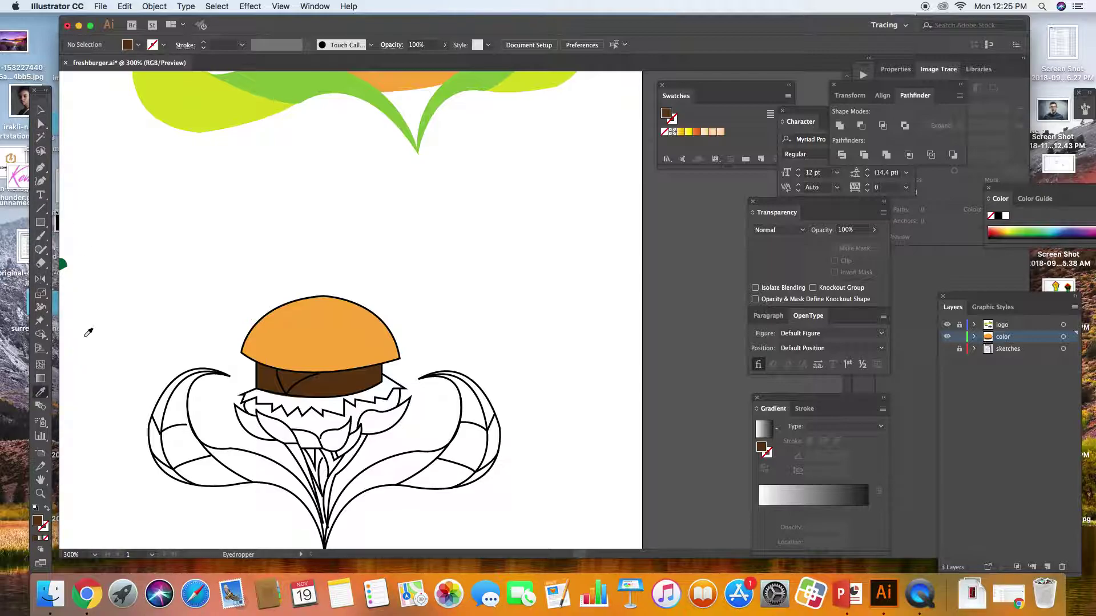
key(h)
scroll(166, 371, left, 5)
scroll(165, 371, up, 2)
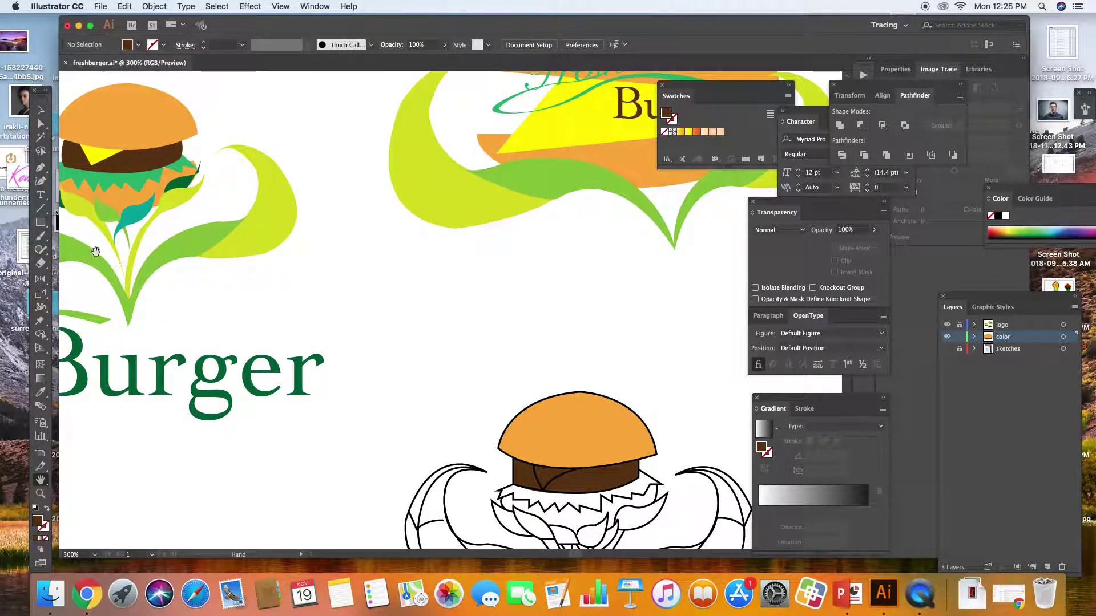
click(40, 392)
click(88, 152)
- Trace the cheese corner over the patty of the line drawing with the Pen tool as a closed yellow shape
click(40, 167)
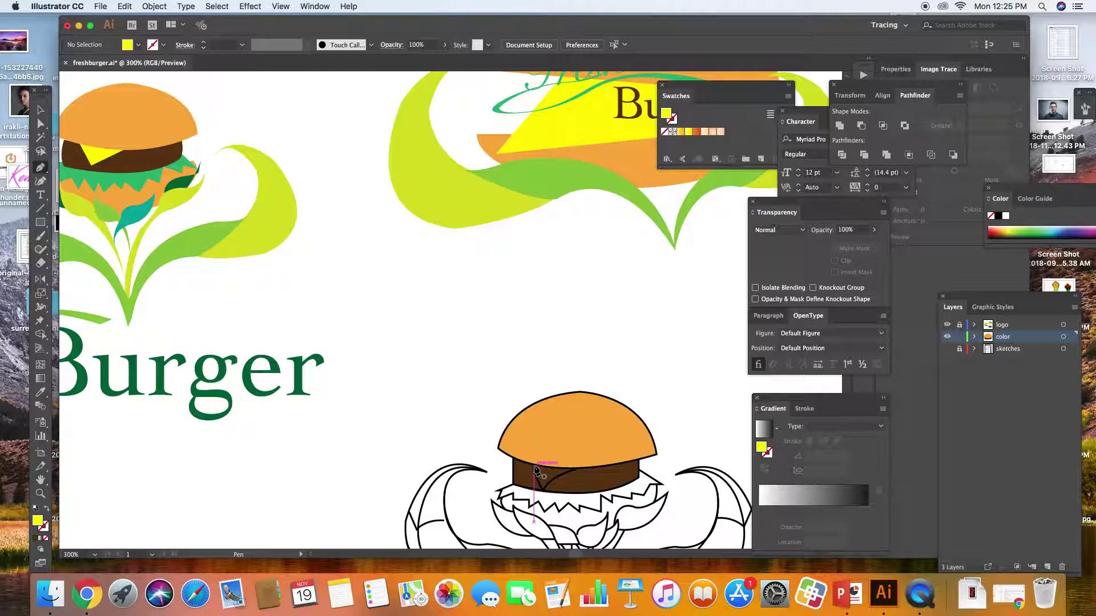
drag(535, 468, 545, 494)
click(542, 491)
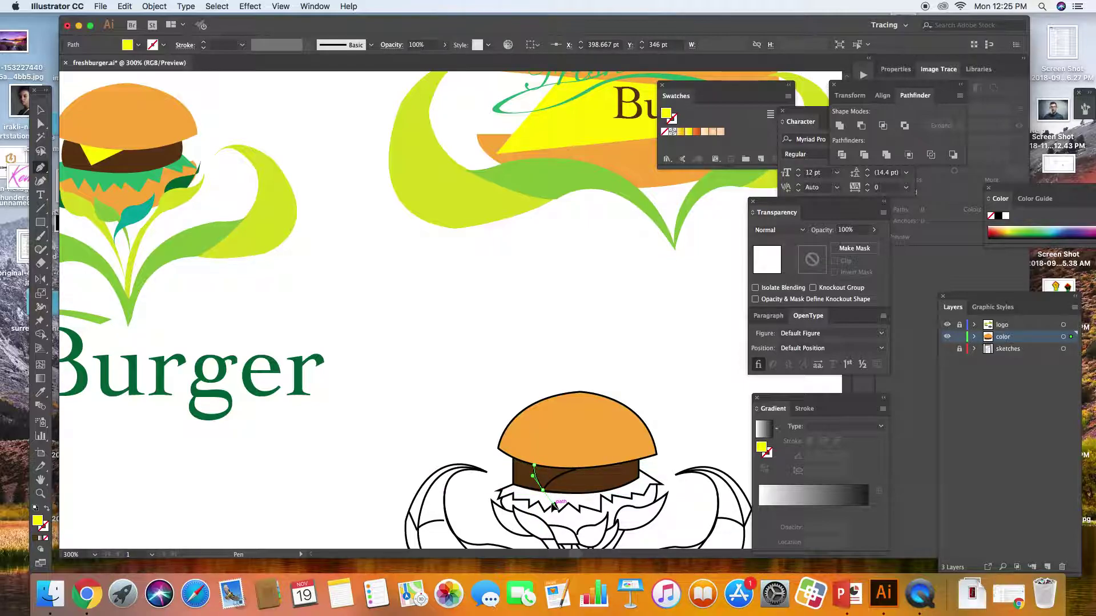
drag(574, 468, 609, 462)
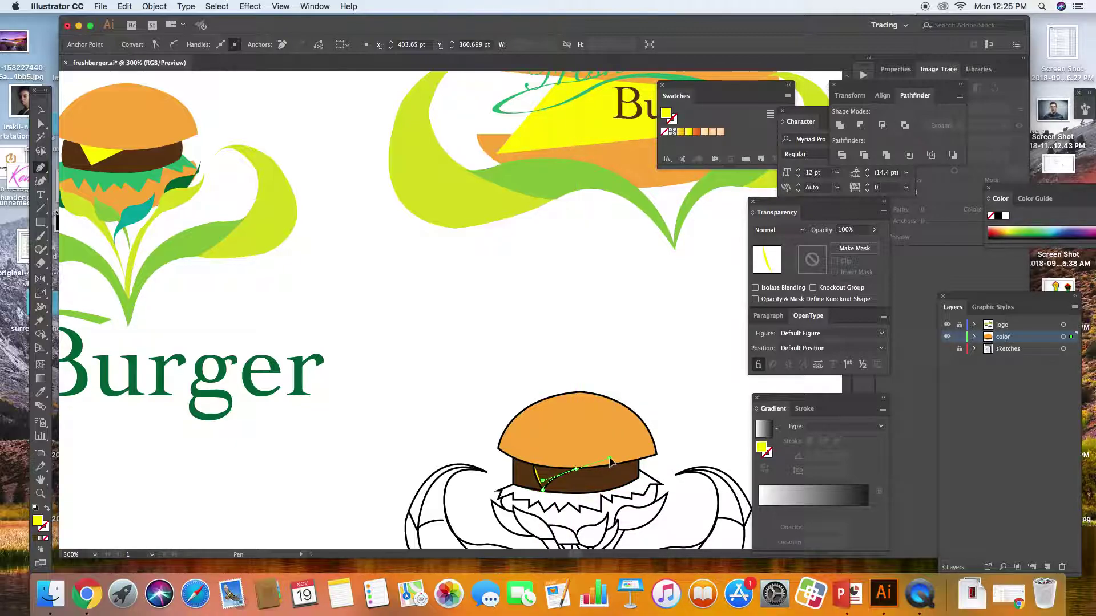
drag(537, 467, 531, 465)
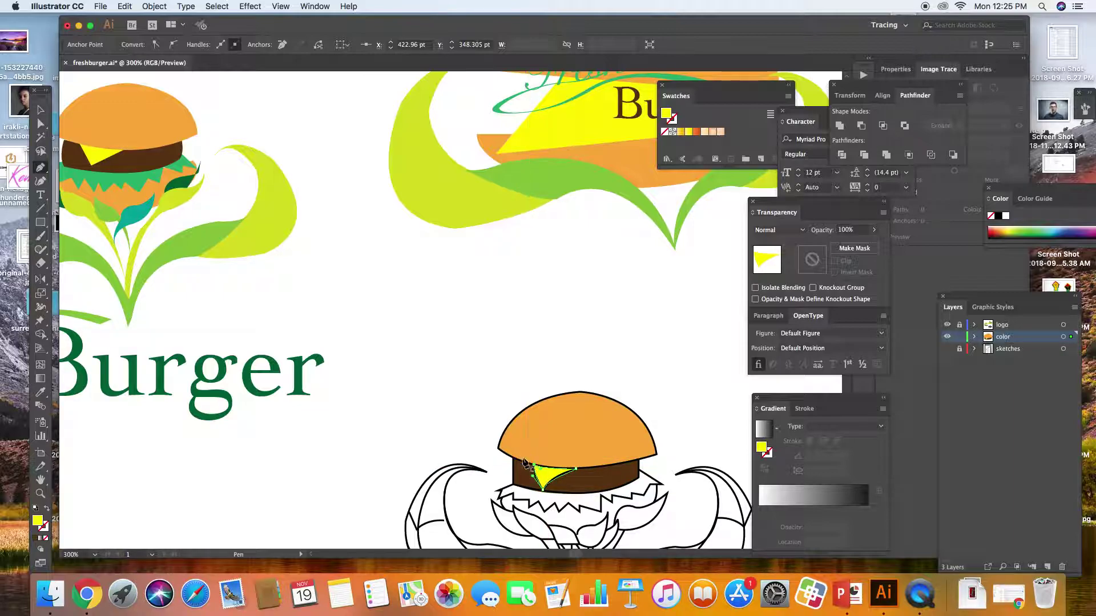
click(41, 109)
click(333, 252)
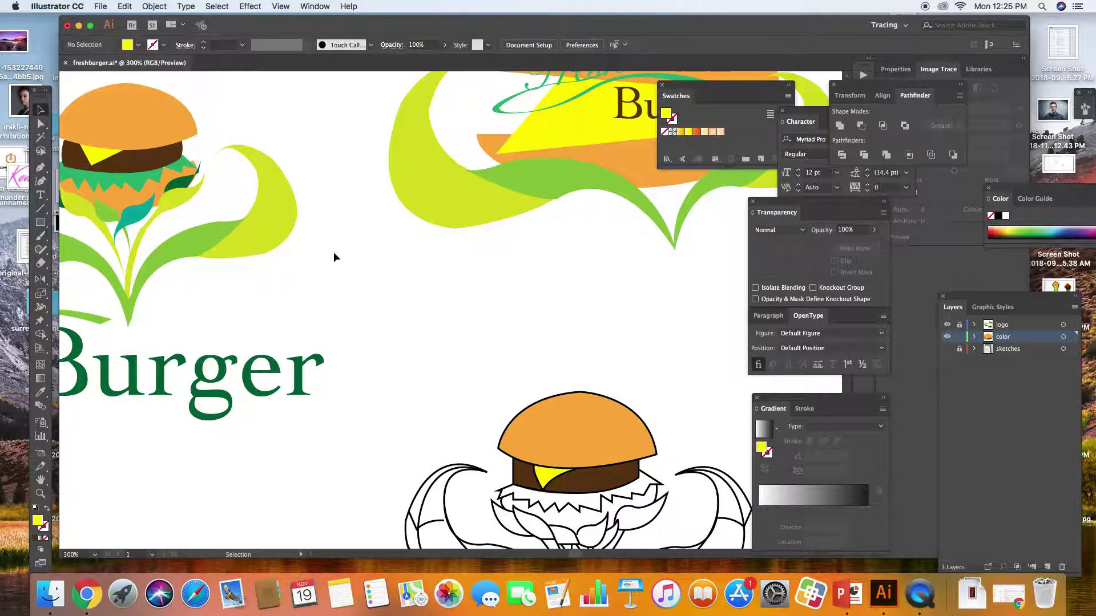
- Show the sketches layer and unlock it
key(super+1)
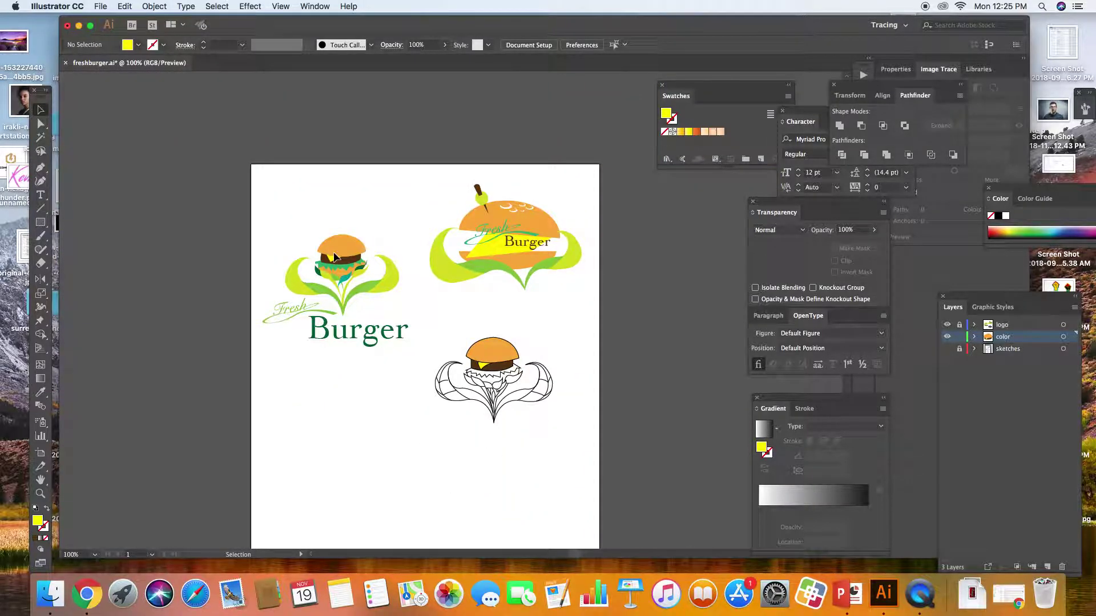
key(super+equal)
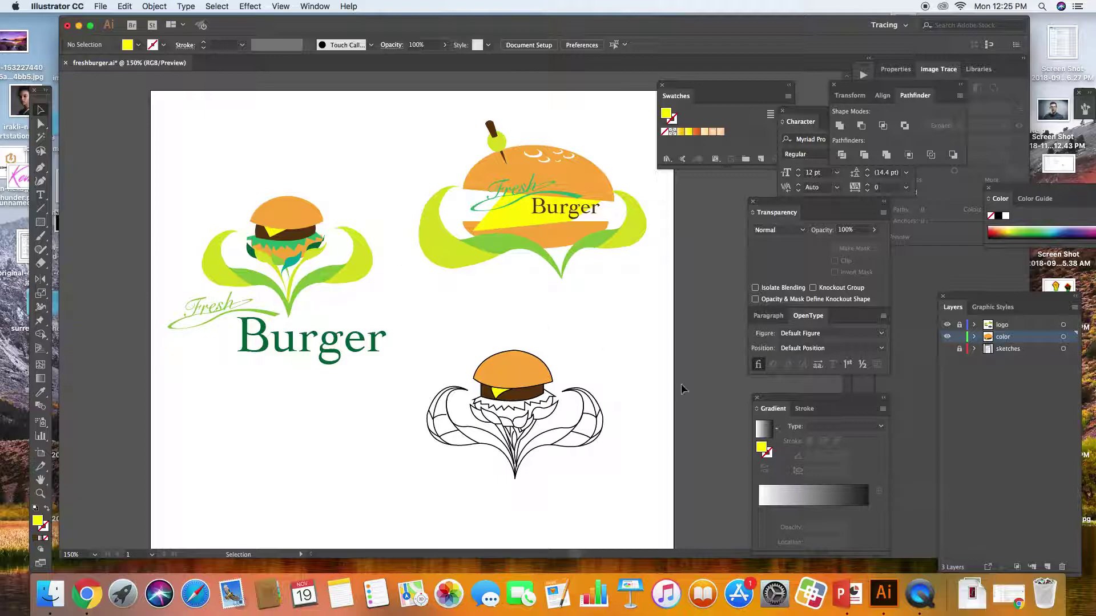
click(947, 348)
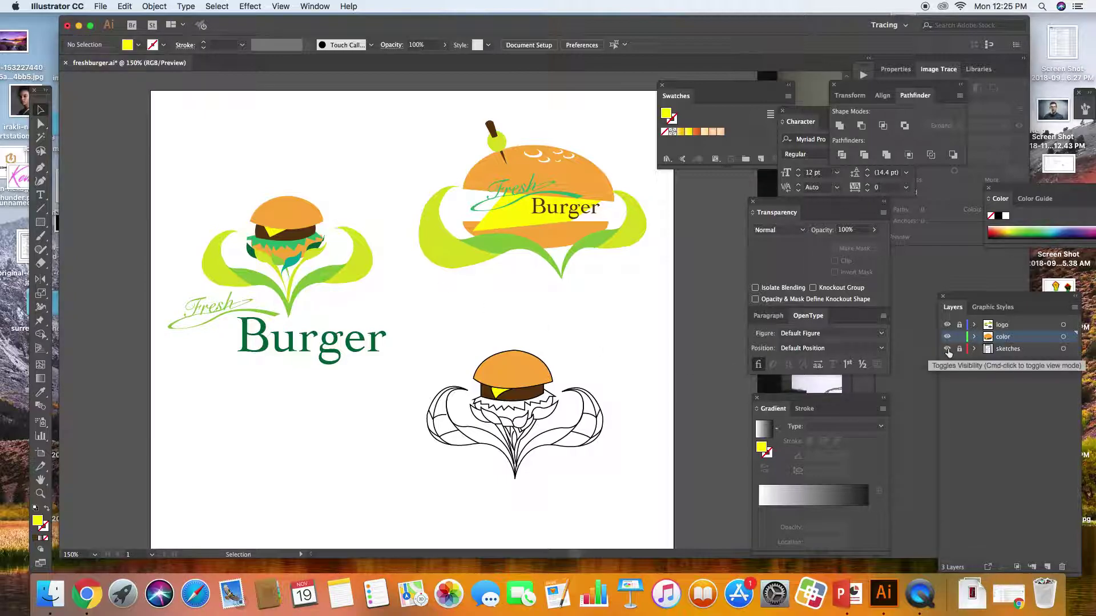
key(super+minus)
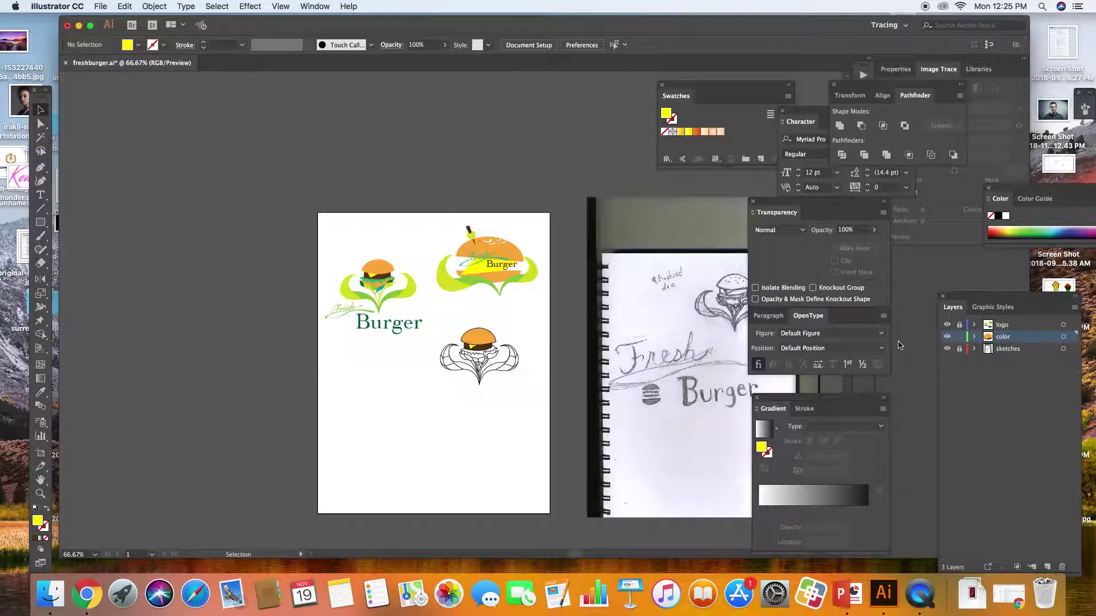
click(40, 481)
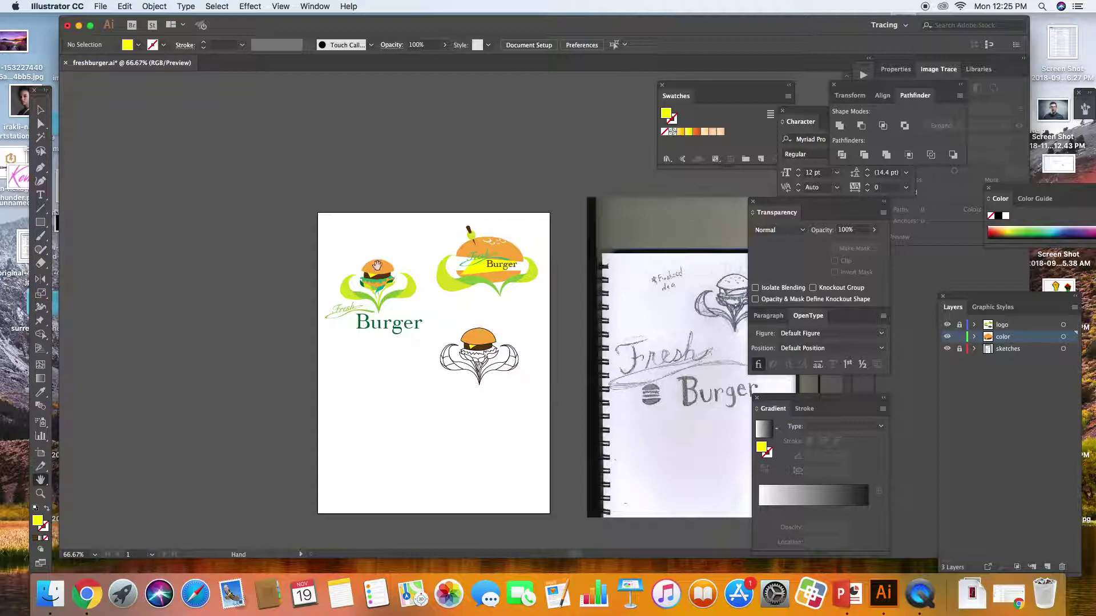
click(959, 349)
click(41, 109)
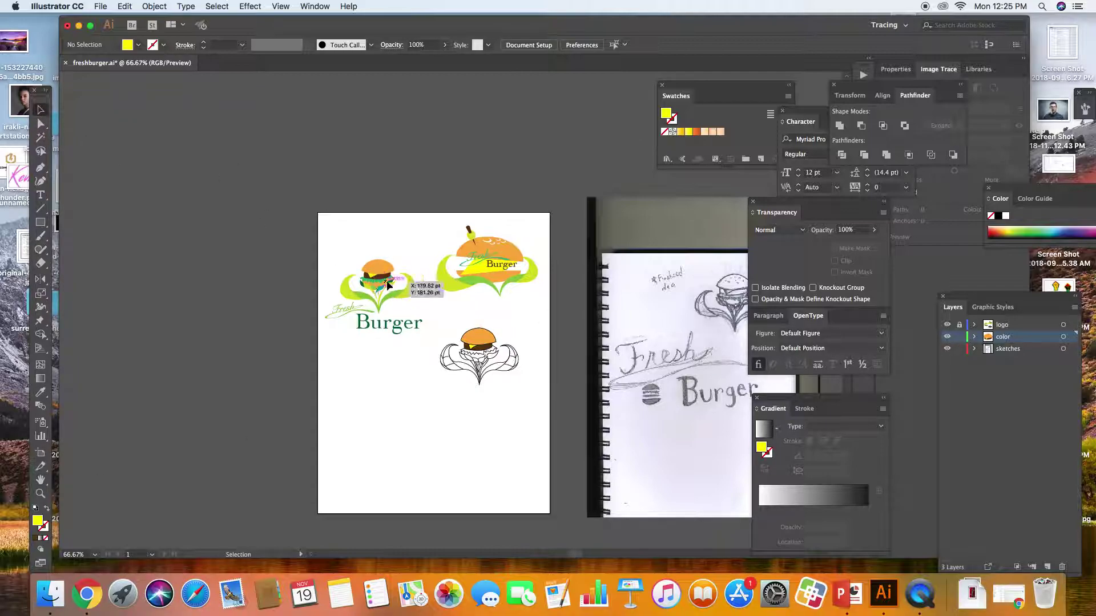
- Move the scanned sketch page to overlap the artboard's left edge, and lock and hide the sketches layer
mouse_move(621, 325)
mouse_down()
mouse_move(420, 355)
mouse_move(332, 307)
mouse_up()
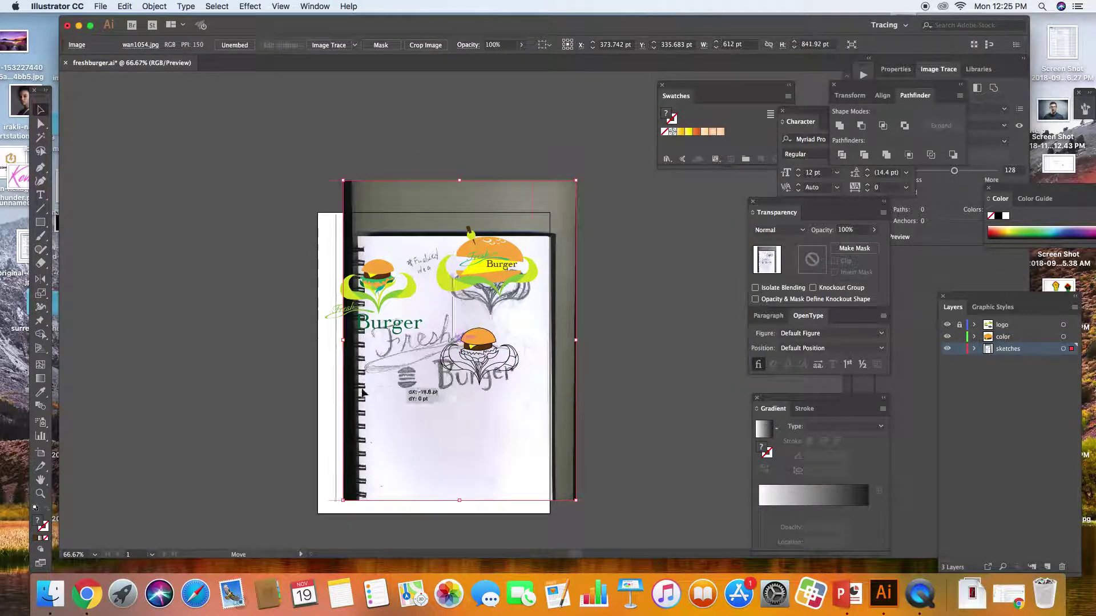
mouse_move(358, 387)
mouse_down()
mouse_move(377, 407)
mouse_move(355, 372)
mouse_move(290, 395)
mouse_up()
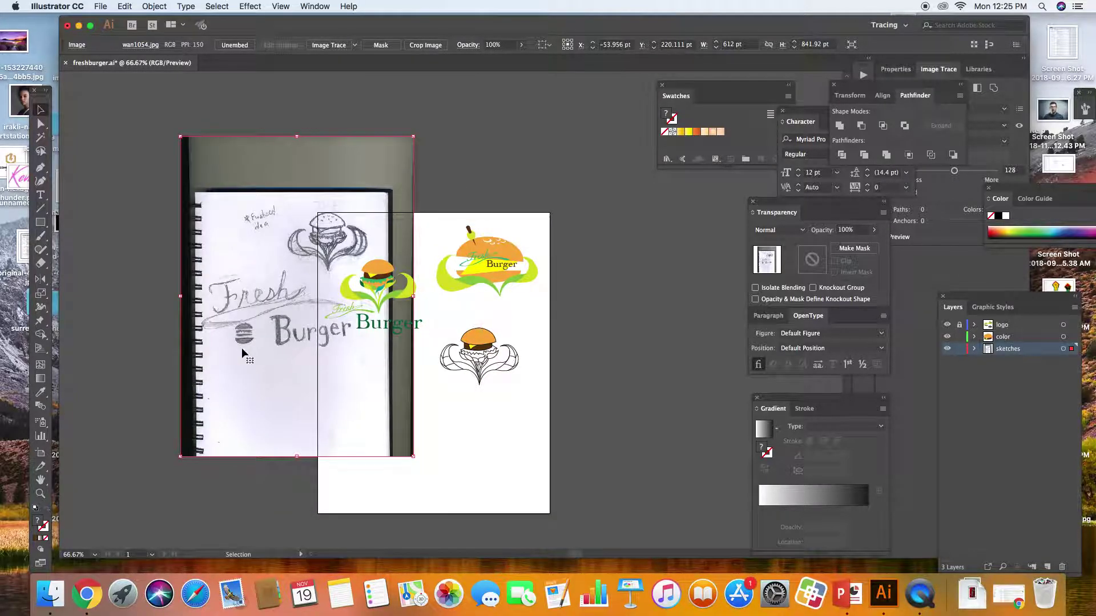
click(947, 349)
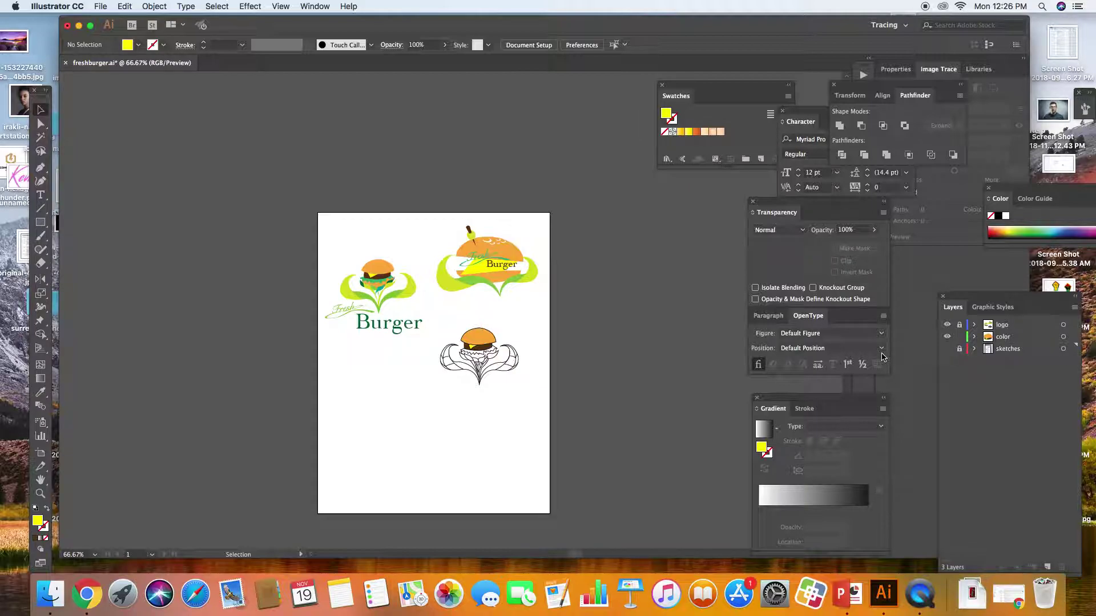
- Unlock the logo layer and copy the coloured Fresh Burger logo together with the partly coloured line drawing
key(super+equal)
key(super+equal)
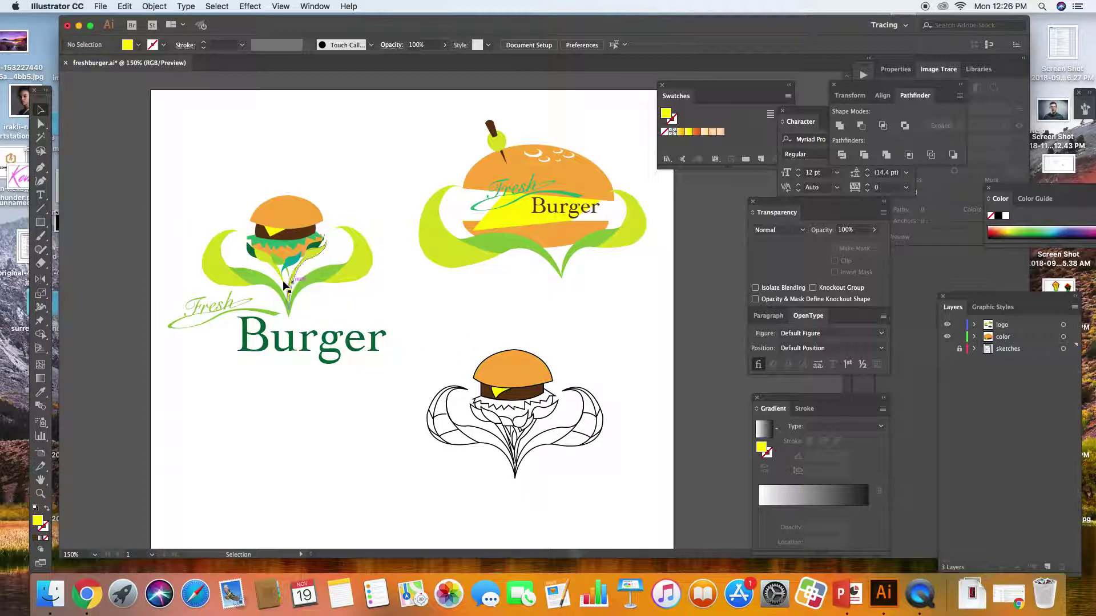
drag(171, 191, 399, 379)
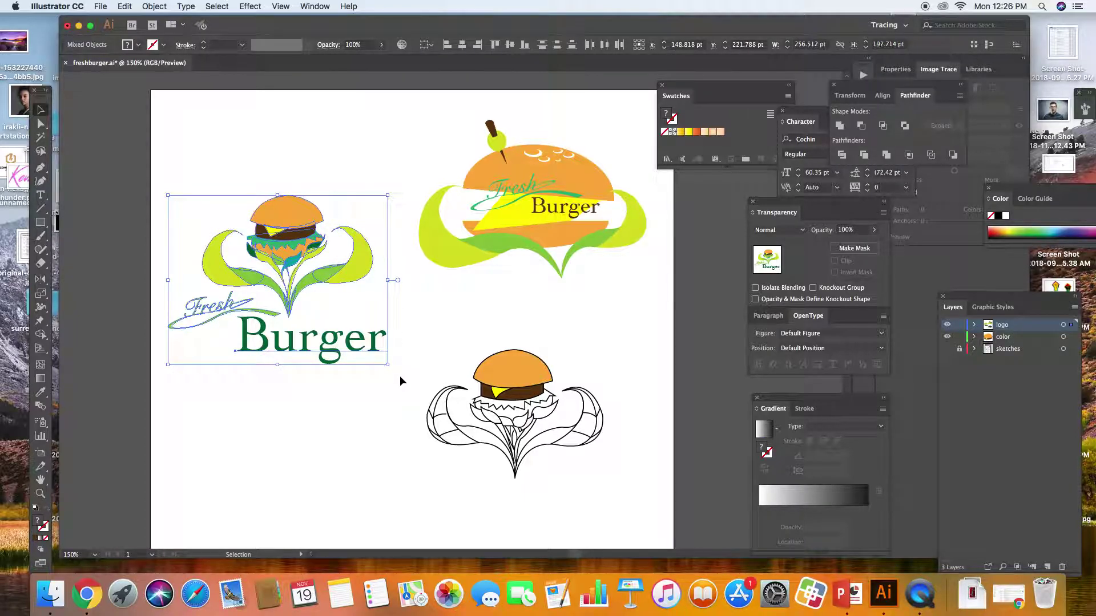
drag(402, 328, 627, 484)
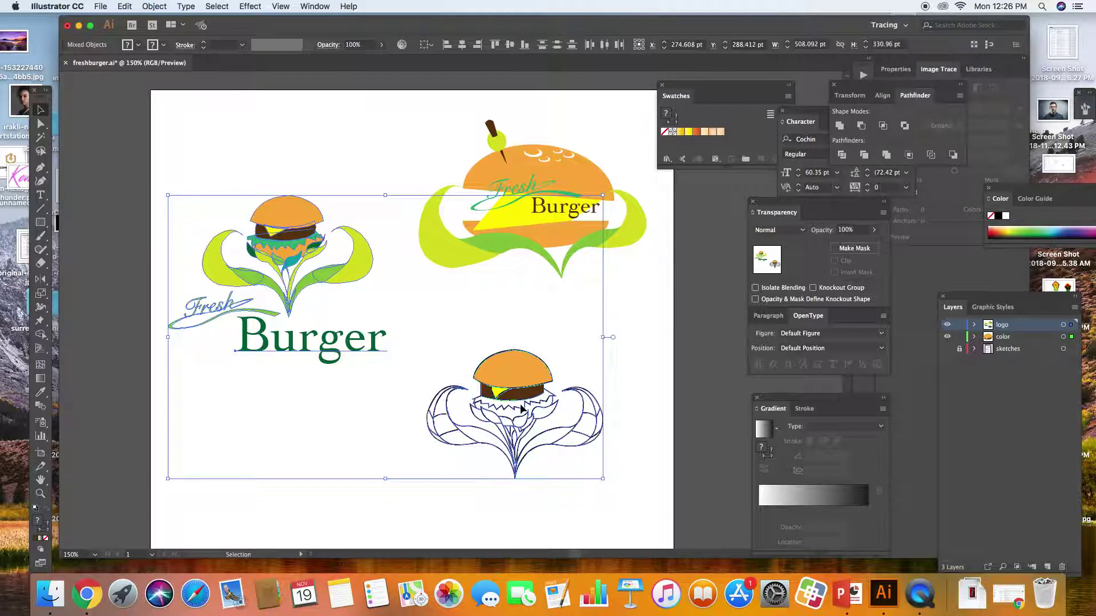
key(a)
key(v)
- Create a new document from the Letter print preset in landscape orientation
click(101, 7)
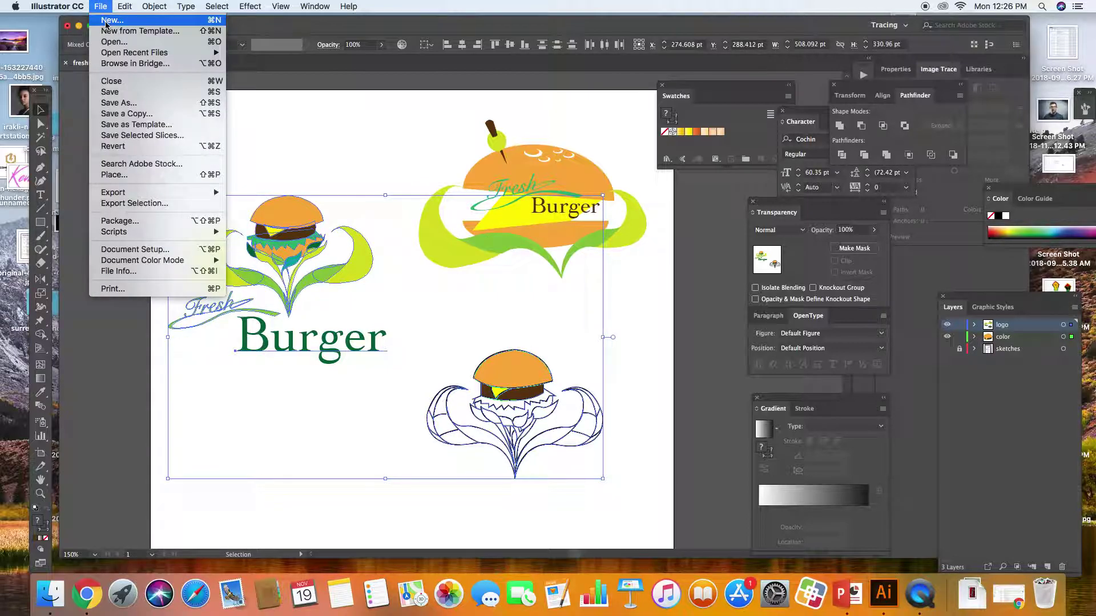
click(105, 21)
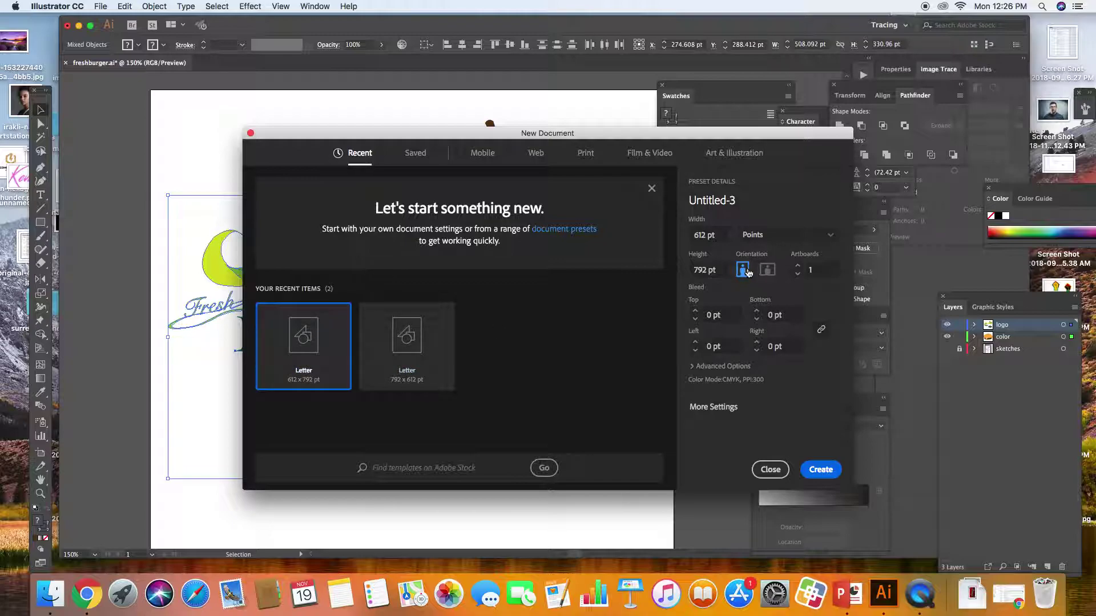
click(583, 154)
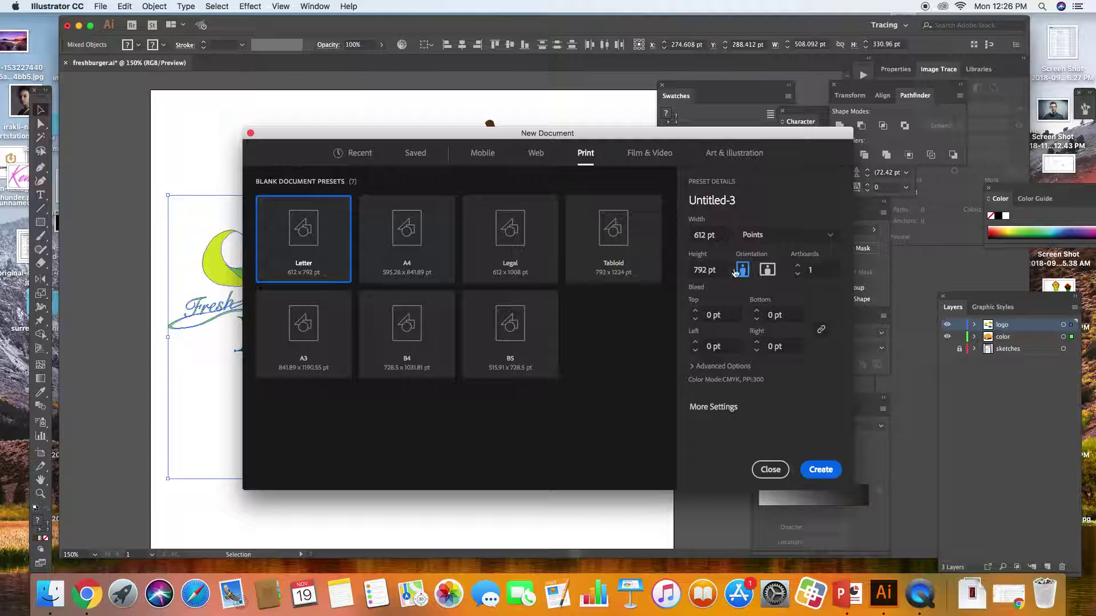
click(767, 269)
click(819, 470)
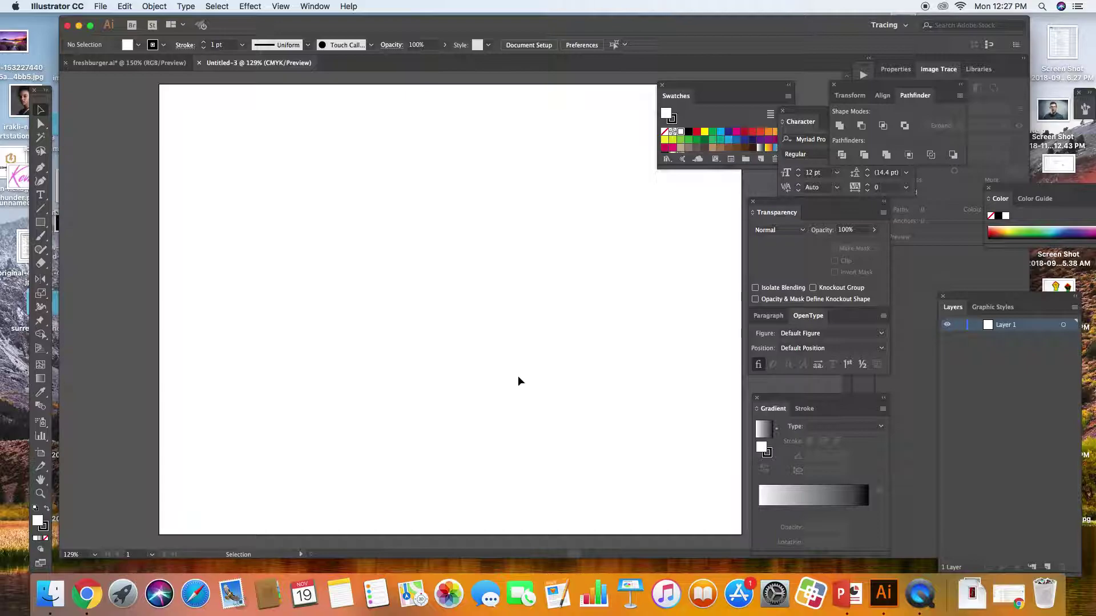
- Paste the copied artwork, enlarge it to about 689 by 449 pt and shift it slightly towards the page centre
key(super+v)
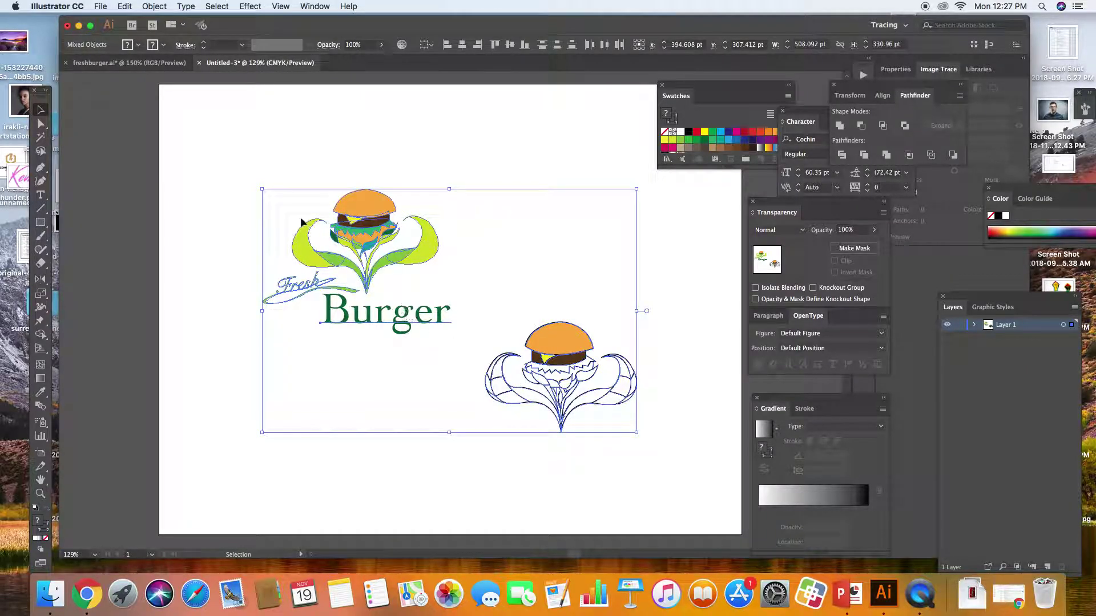
drag(262, 189, 171, 130)
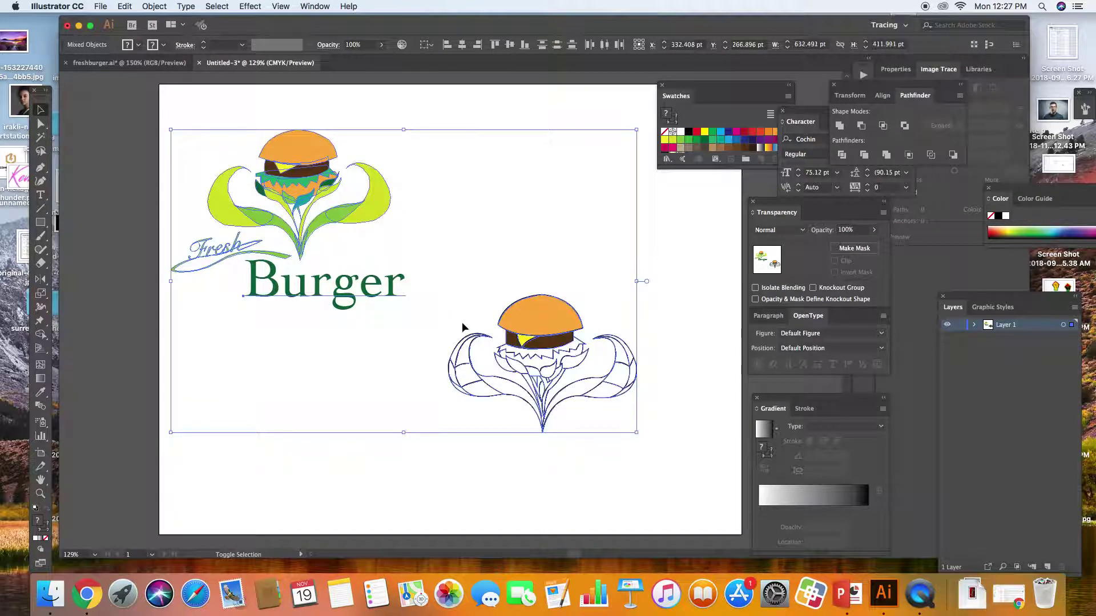
drag(637, 434, 678, 459)
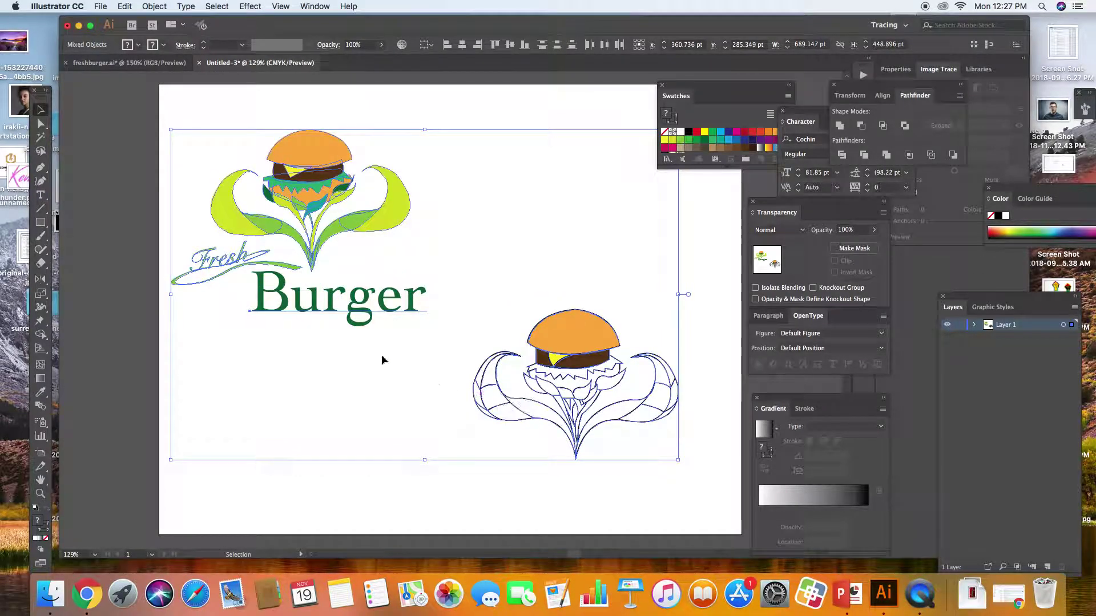
drag(293, 198, 318, 205)
click(504, 223)
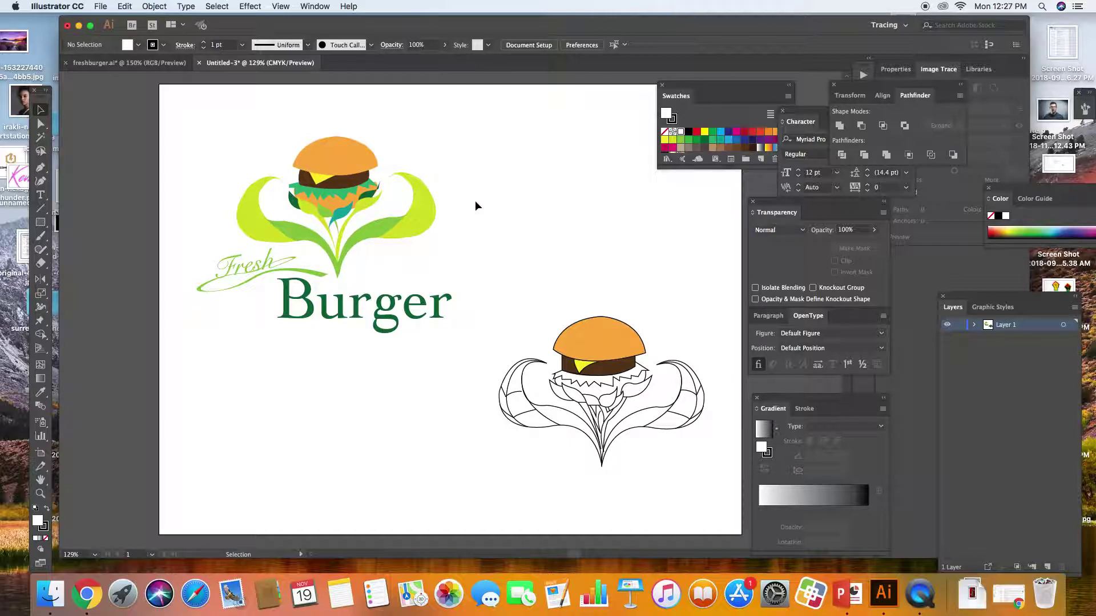
- Move the partly coloured line drawing directly beneath the coloured Fresh Burger logo
drag(496, 310, 711, 470)
mouse_move(621, 355)
mouse_down()
mouse_move(305, 400)
mouse_move(361, 380)
mouse_up()
click(697, 329)
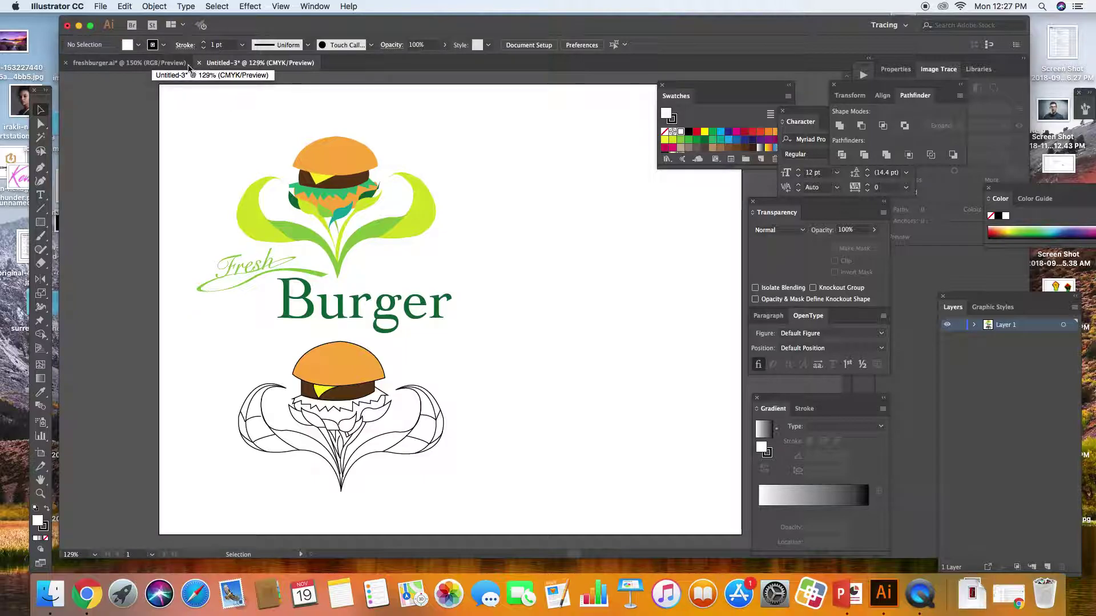
- Return to the freshburger.ai document and move the Character and Swatches panels apart
click(171, 64)
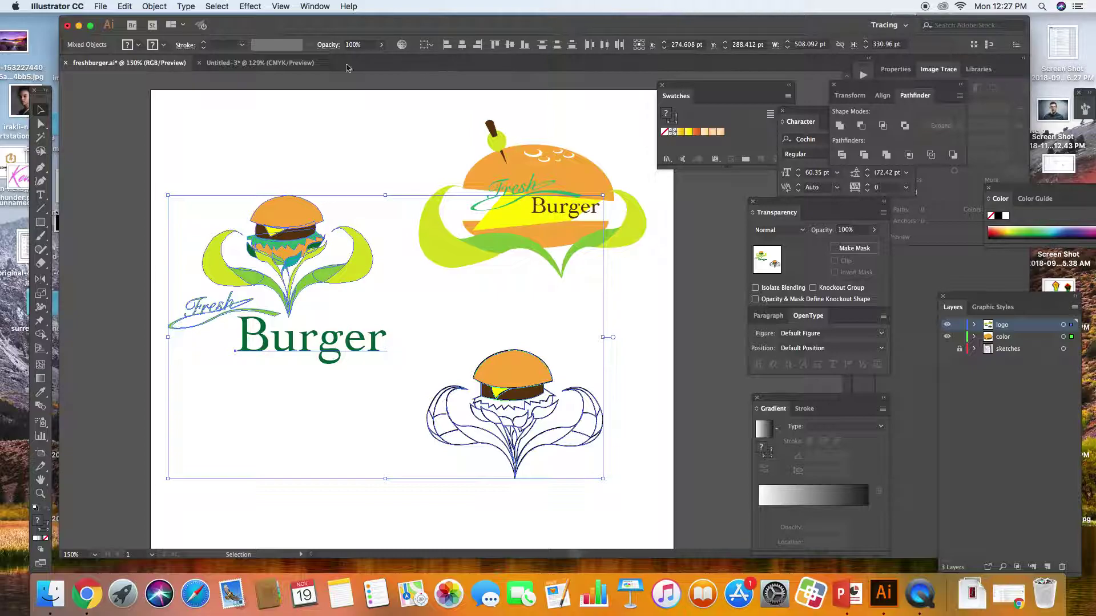
click(222, 63)
click(129, 63)
drag(808, 112, 875, 113)
drag(783, 101, 799, 115)
- Open the Print library from the default swatches
click(315, 7)
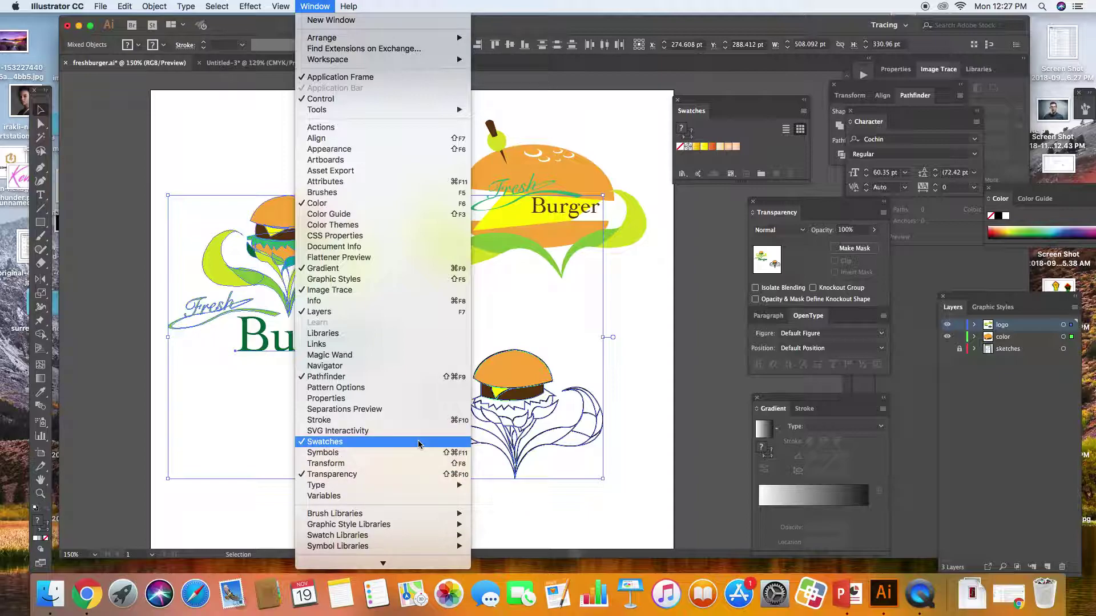
click(759, 106)
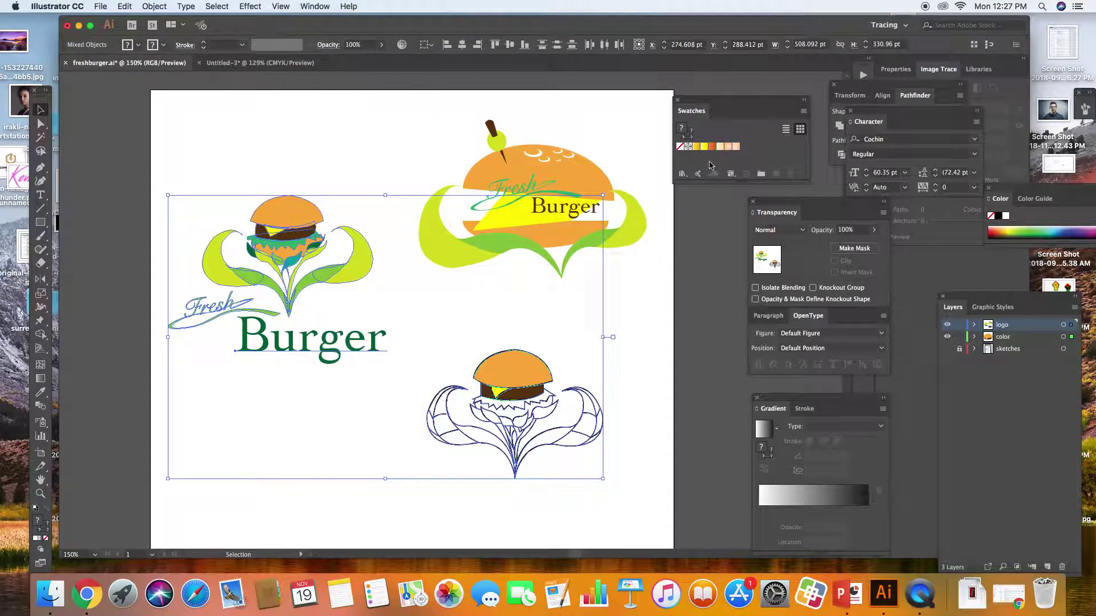
click(682, 173)
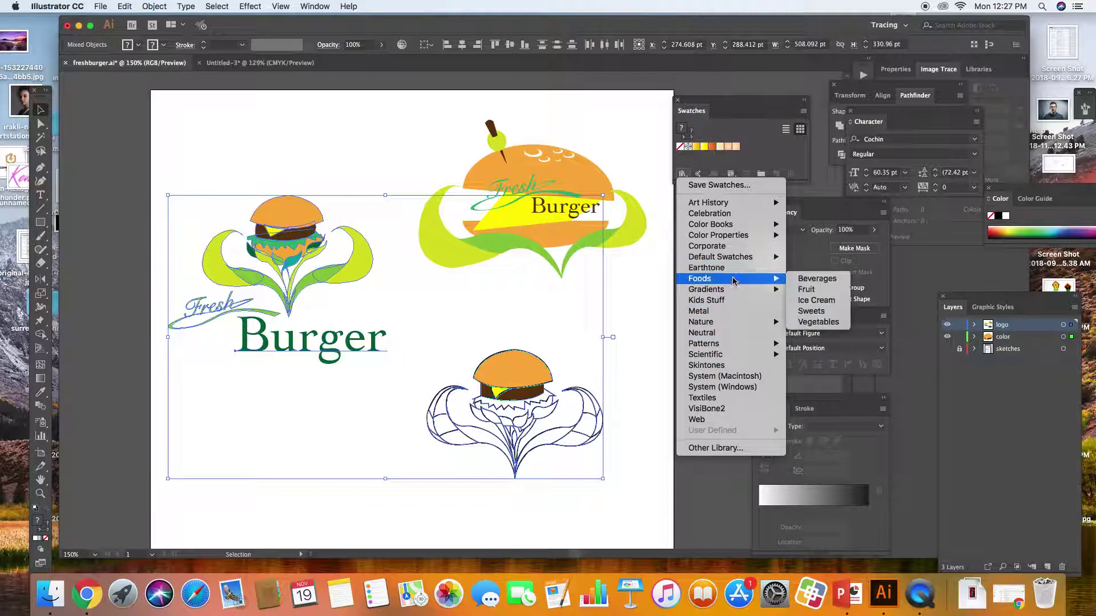
mouse_move(737, 258)
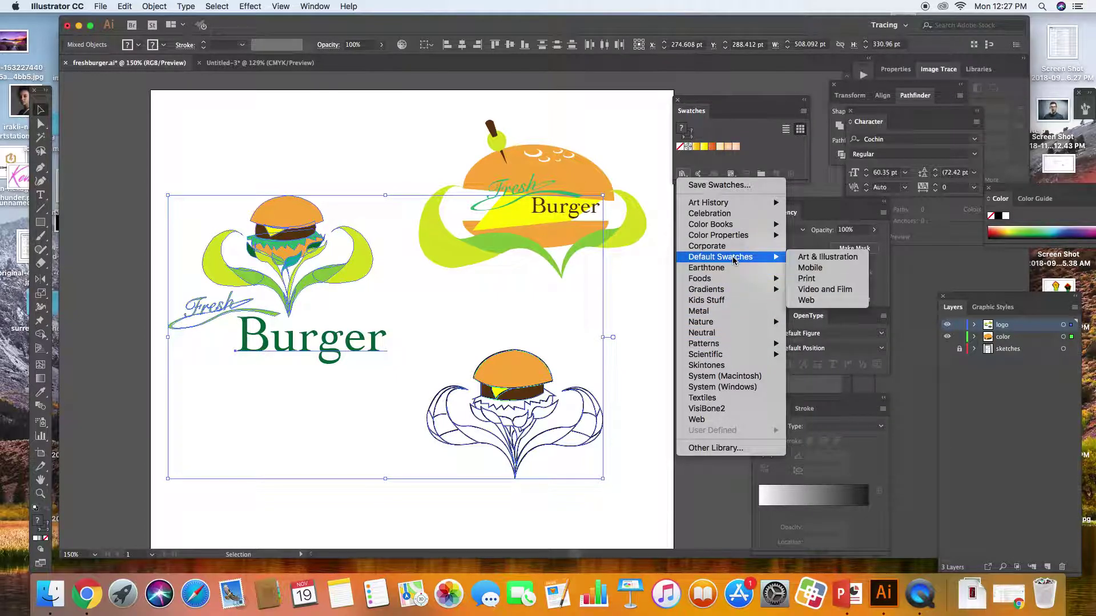
click(824, 282)
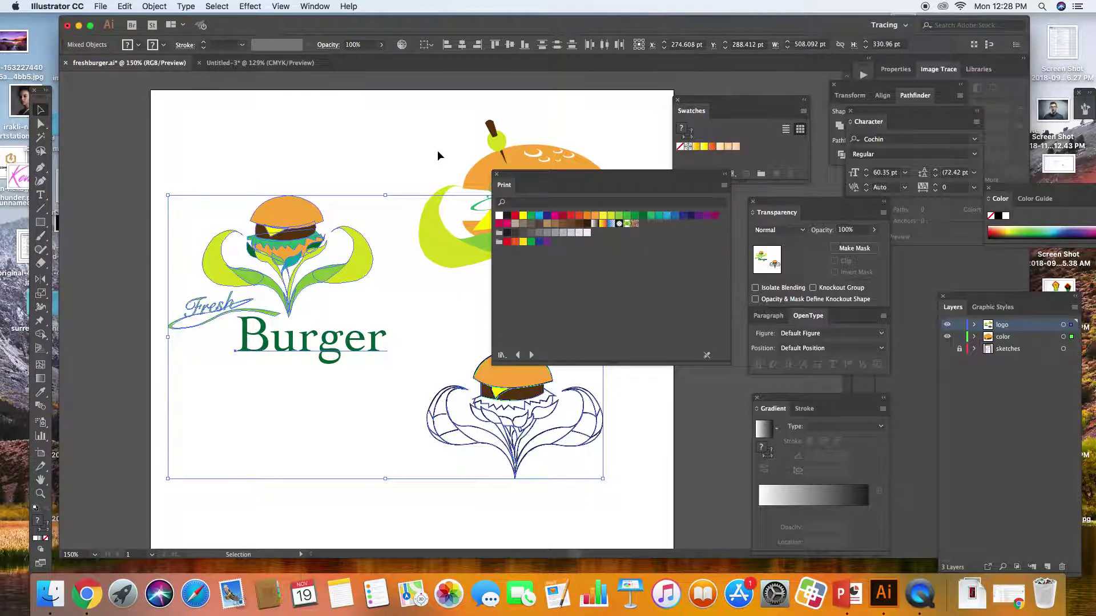
drag(563, 184, 591, 205)
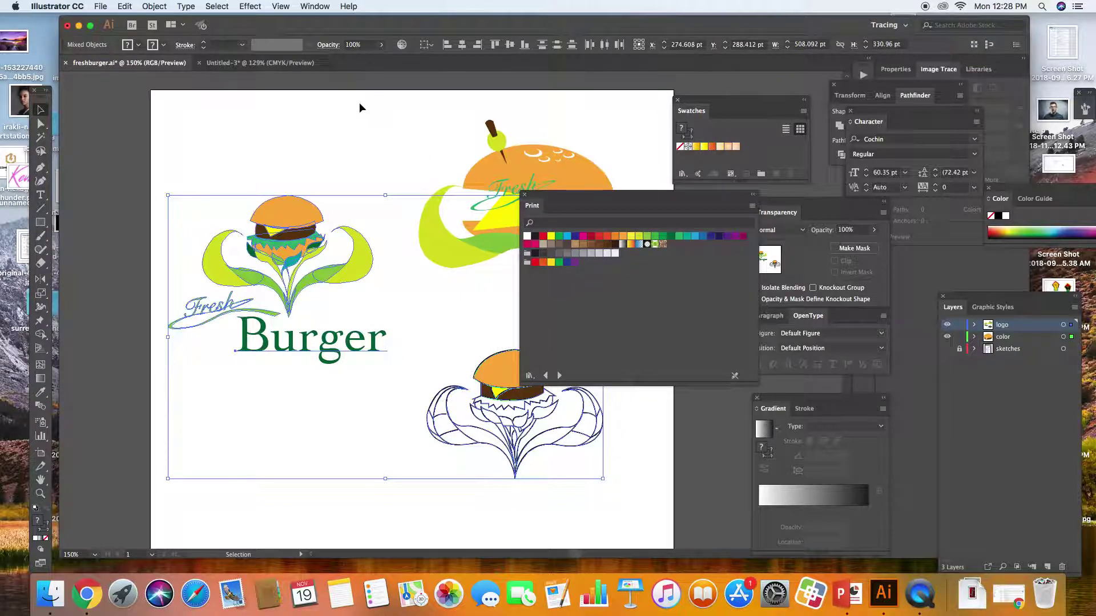
- Switch to the Untitled-3 document, close the Print swatch library and enlarge the Swatches panel to show all its swatches
click(272, 68)
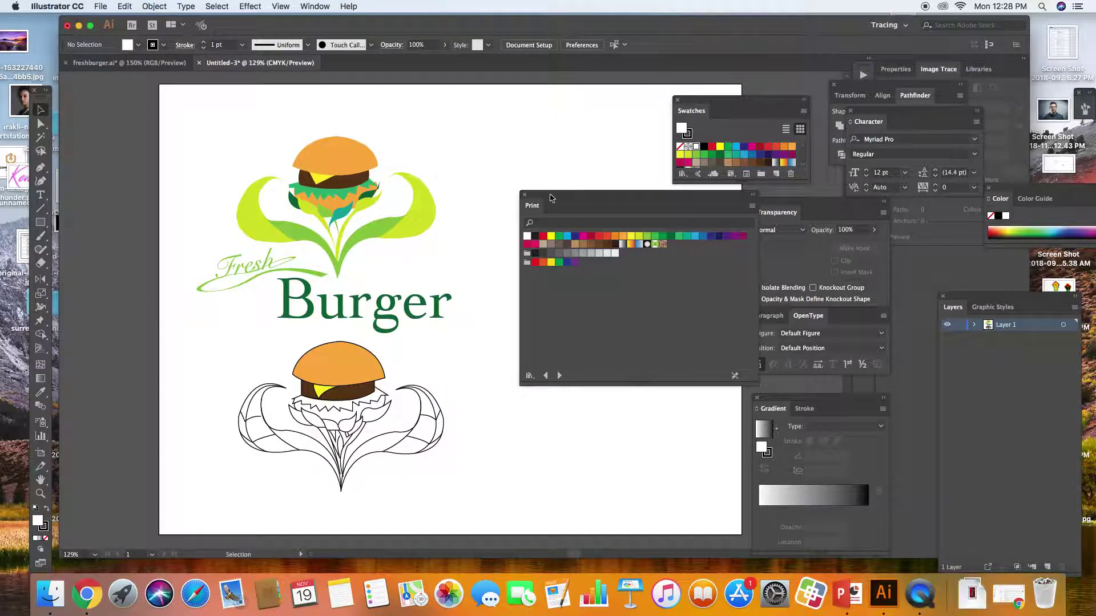
click(525, 196)
drag(807, 182, 822, 242)
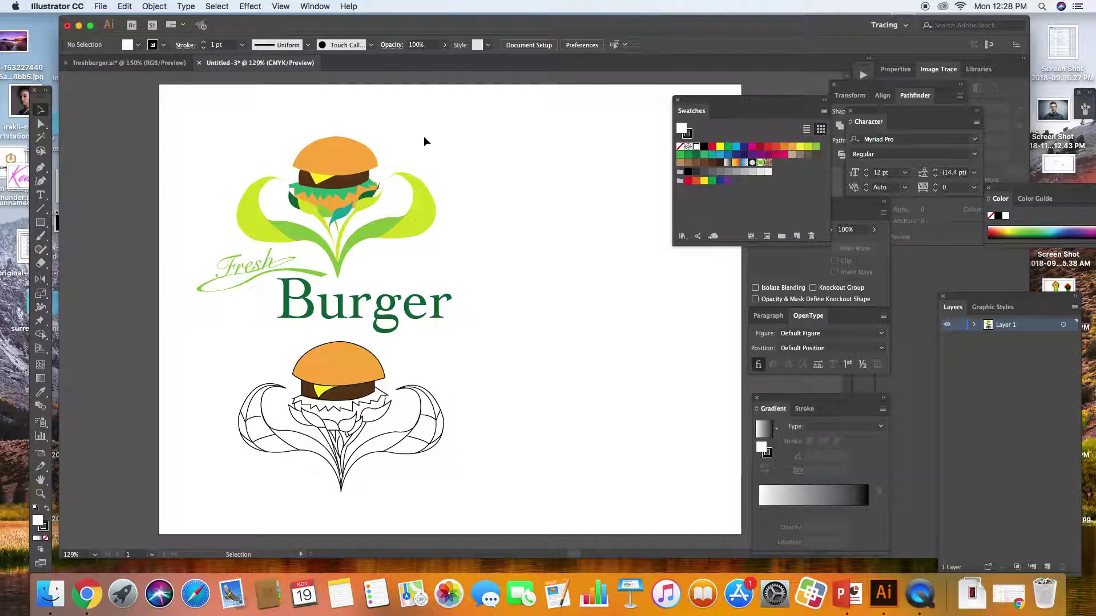
- Fill the coloured logo's top bun with the white-to-black linear gradient and change its white stop to green
click(348, 150)
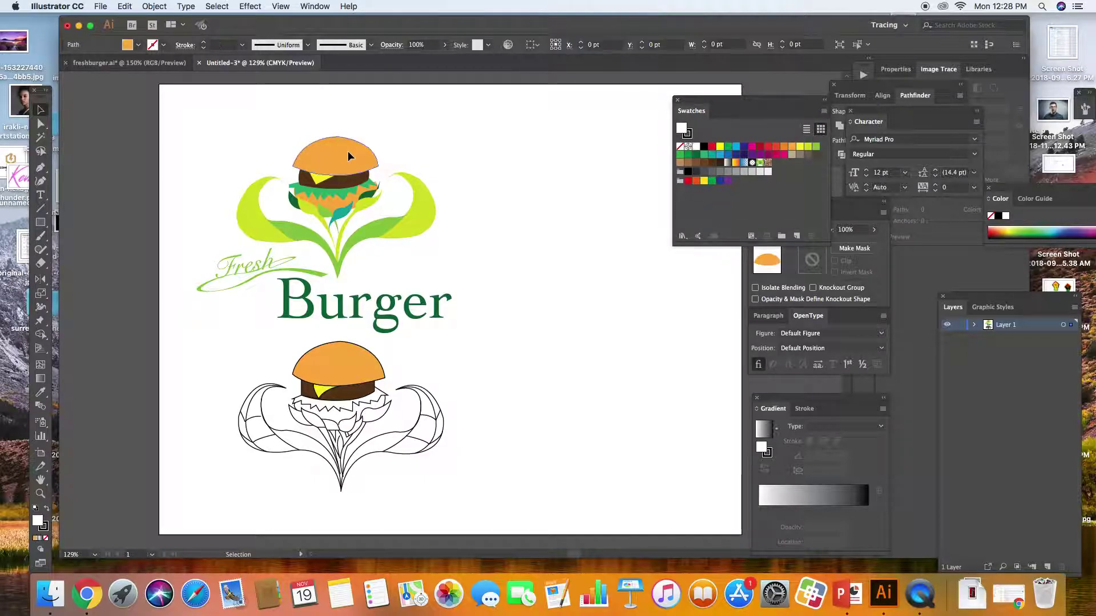
click(728, 162)
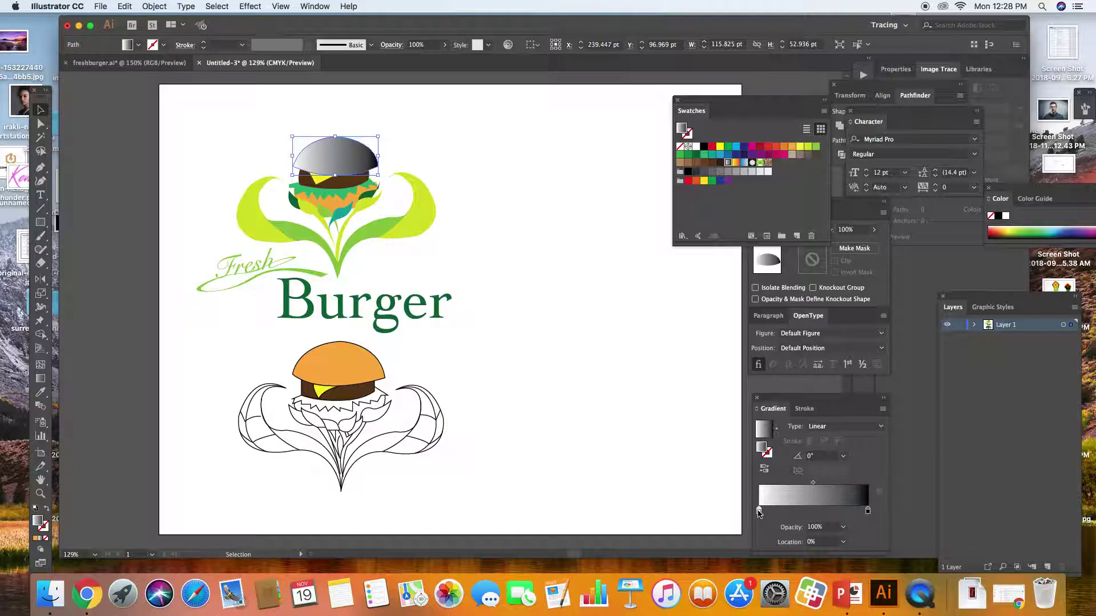
double_click(758, 510)
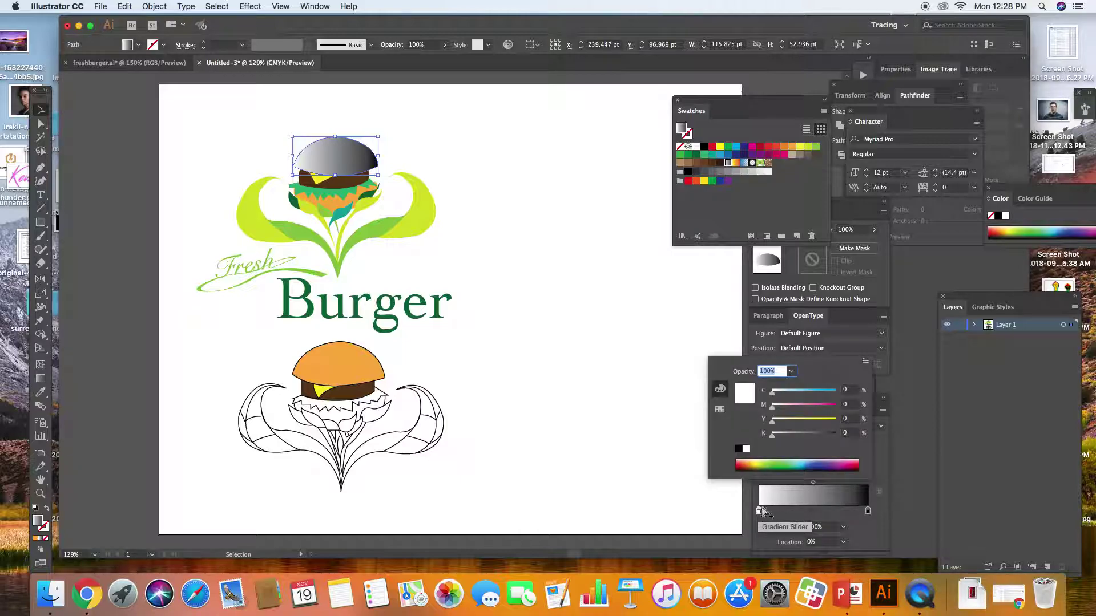
click(811, 465)
click(822, 467)
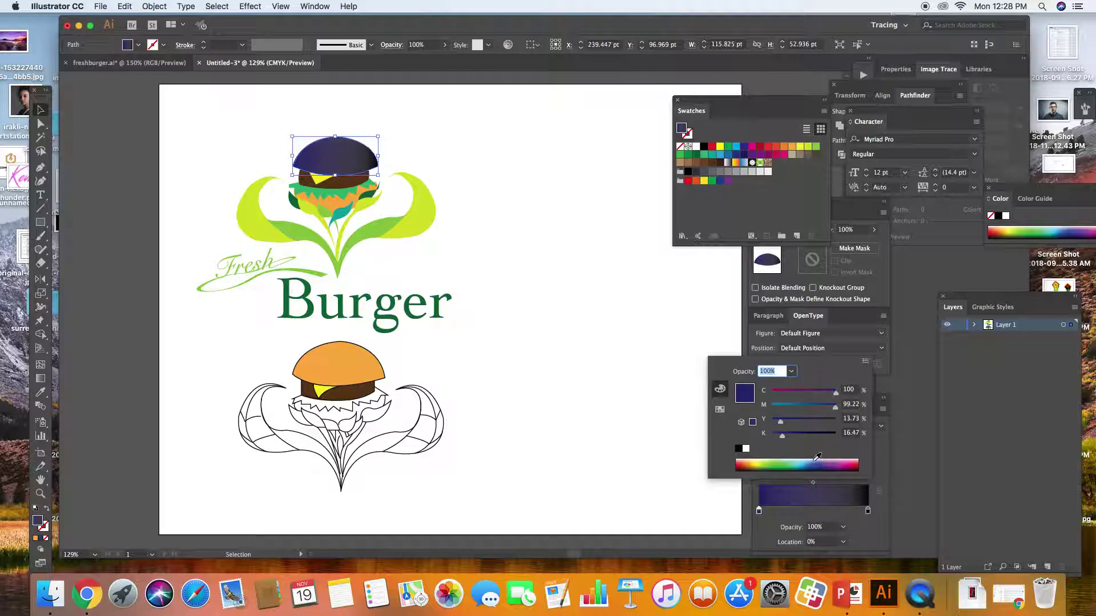
click(719, 410)
click(769, 386)
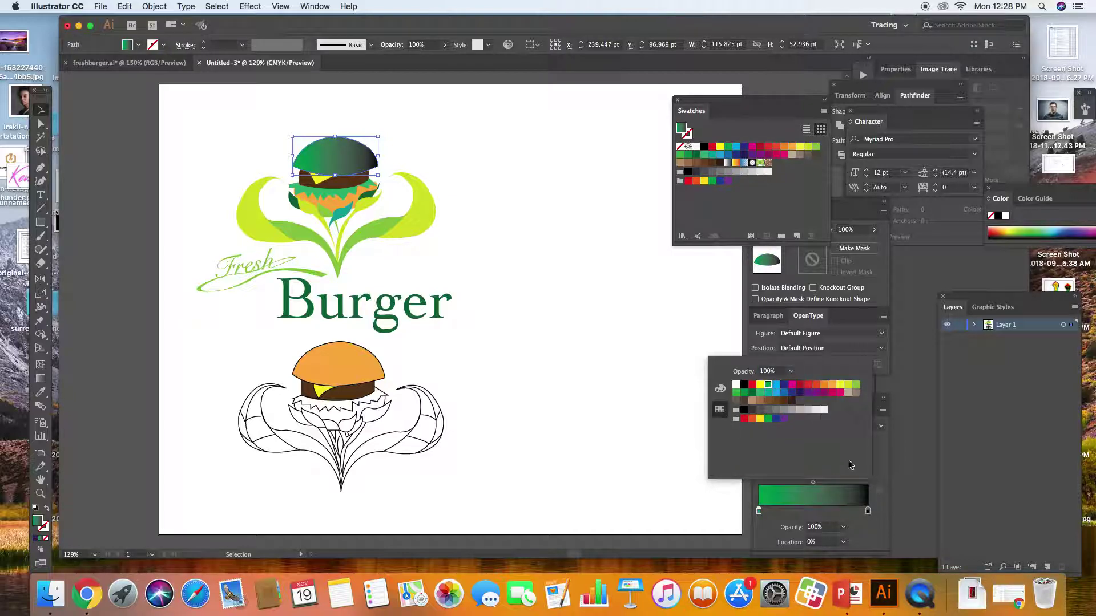
- Switch to freshburger.ai and apply the white-to-black linear gradient to the top bun of the finished logo
click(162, 66)
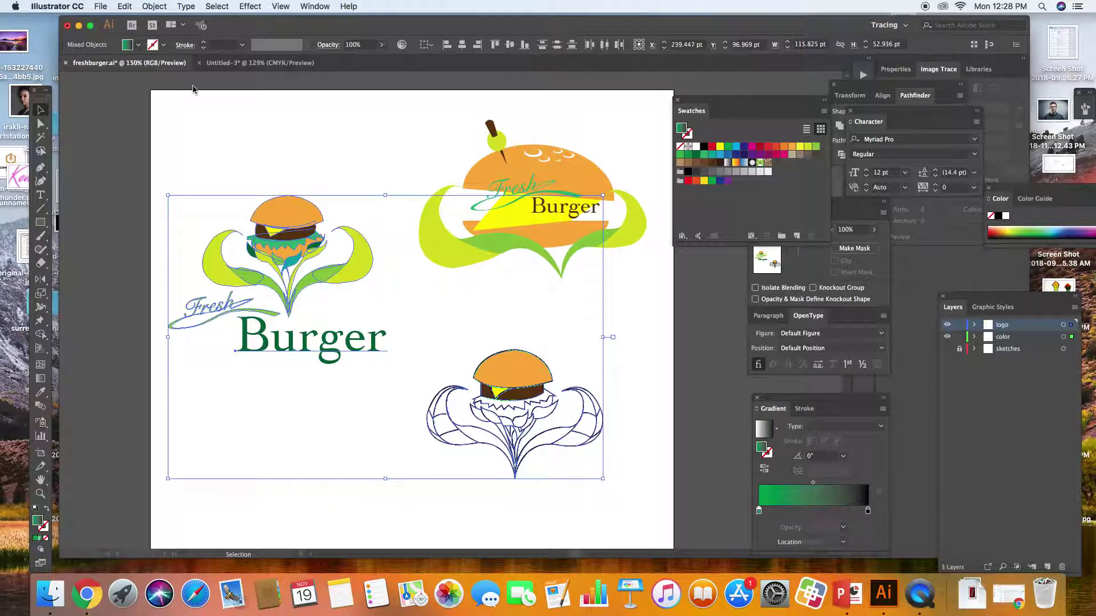
click(285, 217)
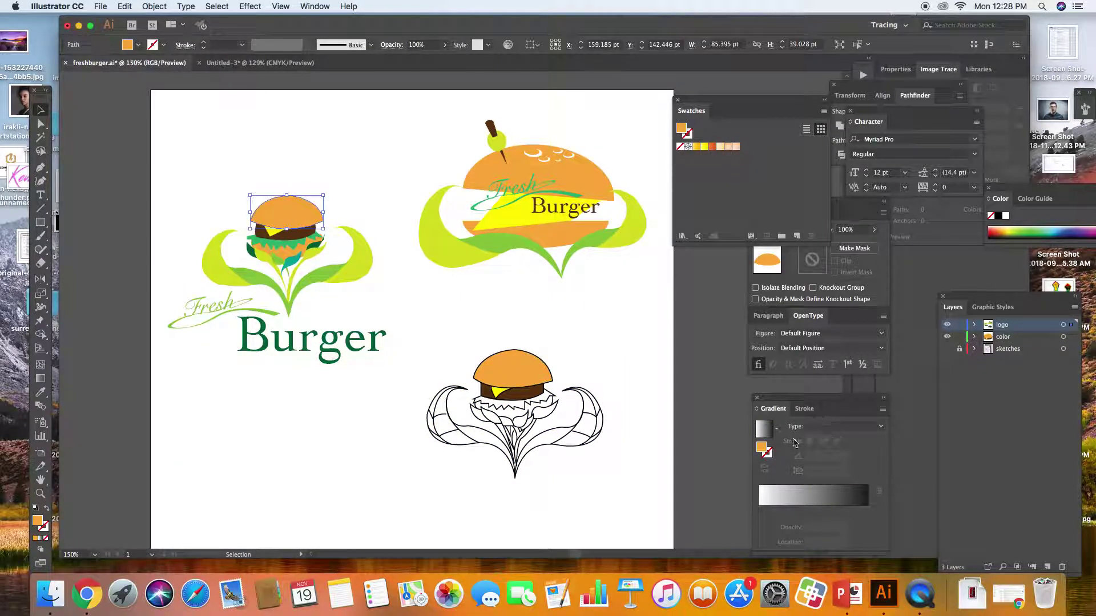
click(773, 485)
- Try darkening the gradient's white stop to K 96% and undo that change
double_click(758, 510)
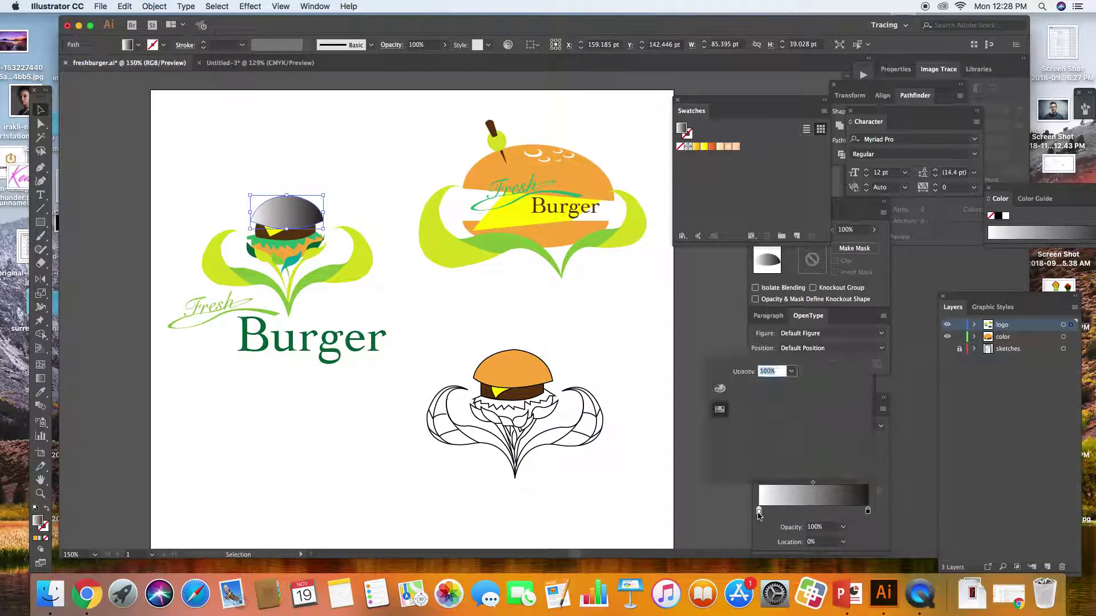
click(719, 388)
drag(772, 392, 834, 399)
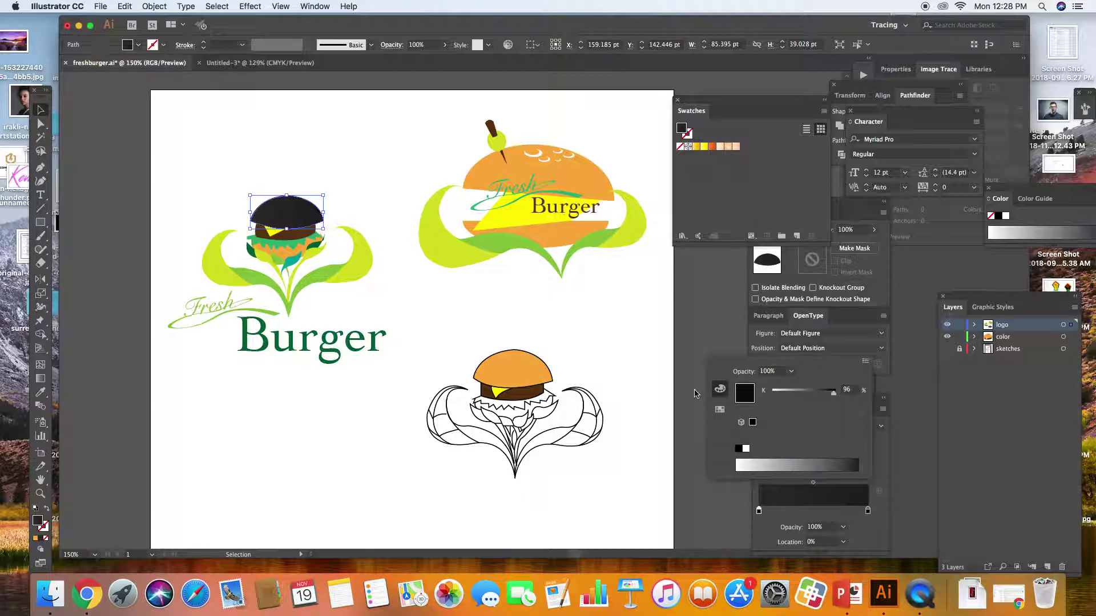
key(super+z)
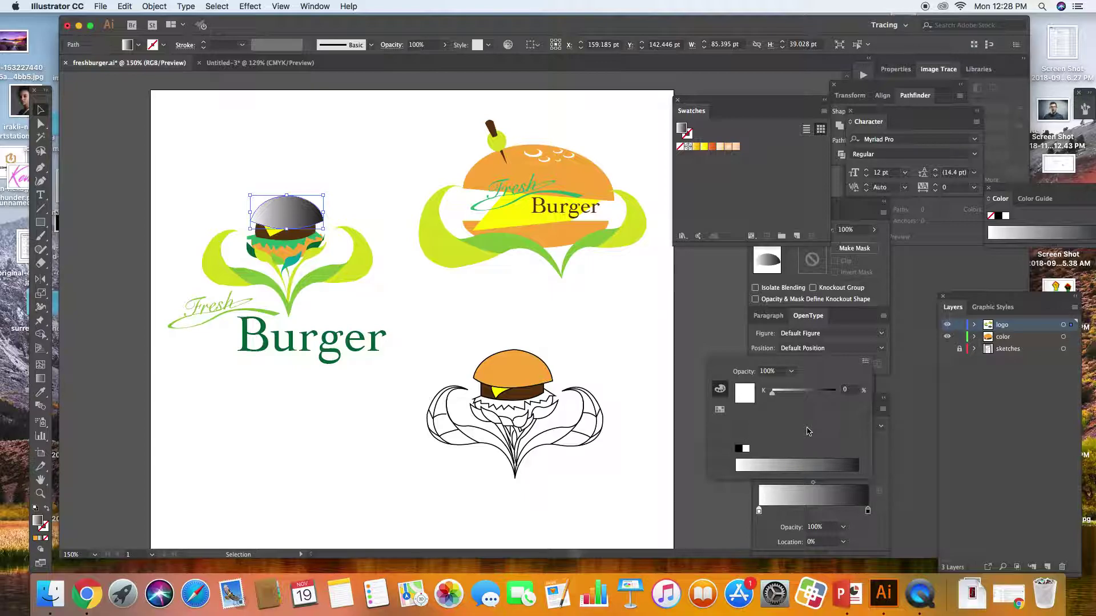
click(882, 458)
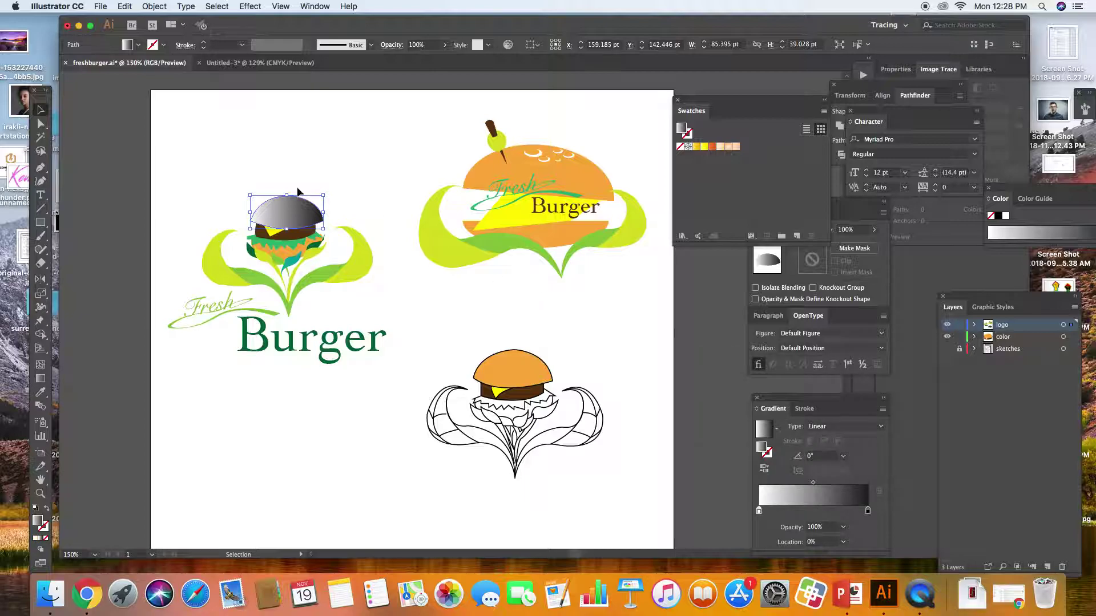
- Return to the Untitled-3 document and remove the extra green stop added near the start of the bun's gradient
click(240, 62)
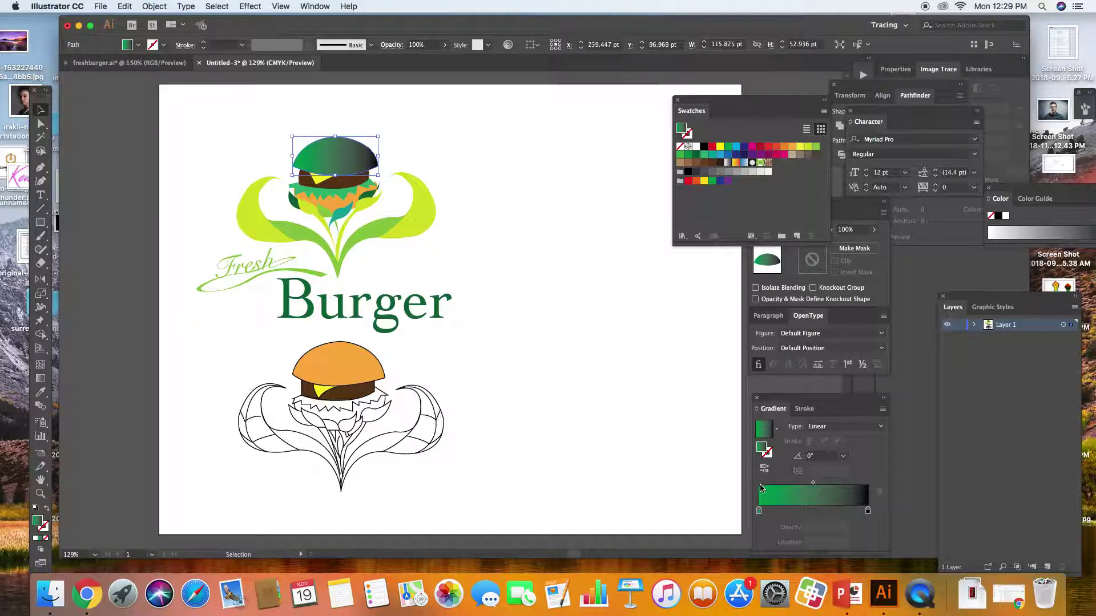
double_click(760, 510)
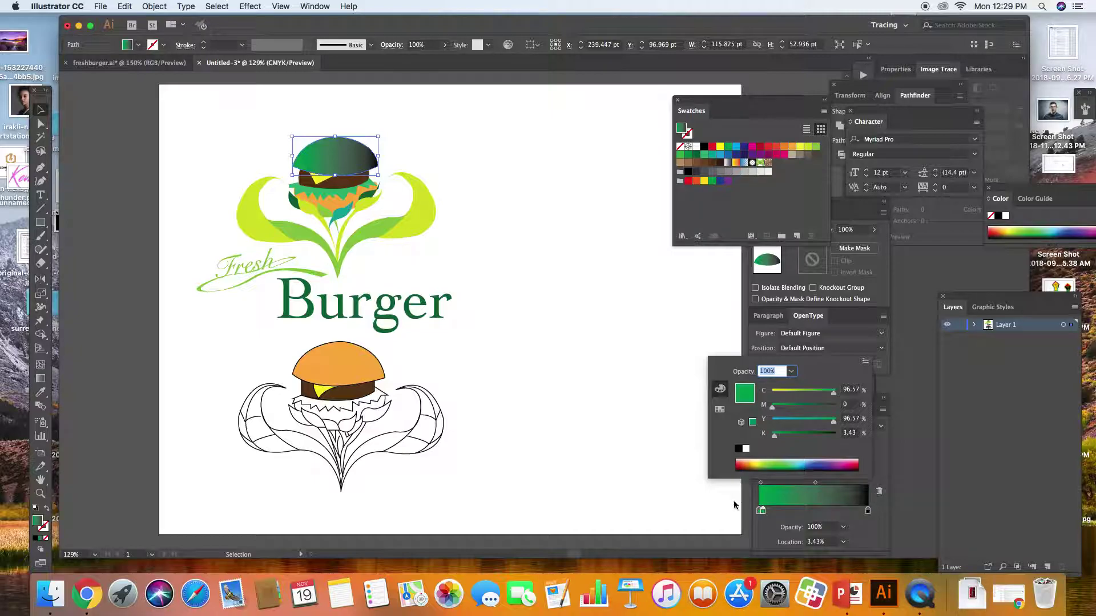
click(744, 505)
drag(761, 510, 761, 521)
double_click(761, 511)
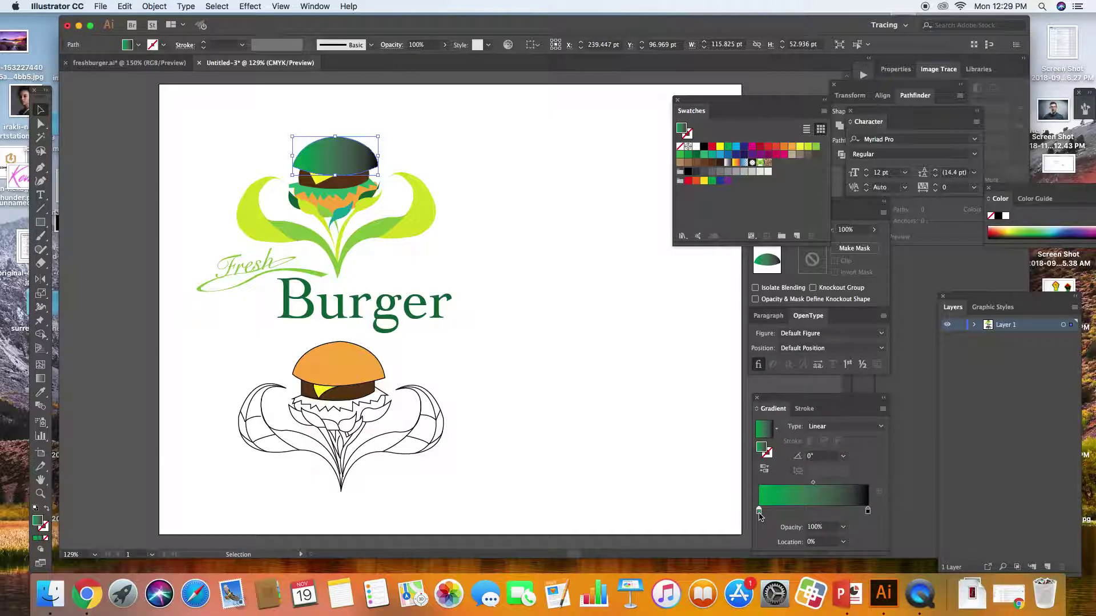
- Try several swatches on the bun gradient's green stop and settle on orange
double_click(759, 511)
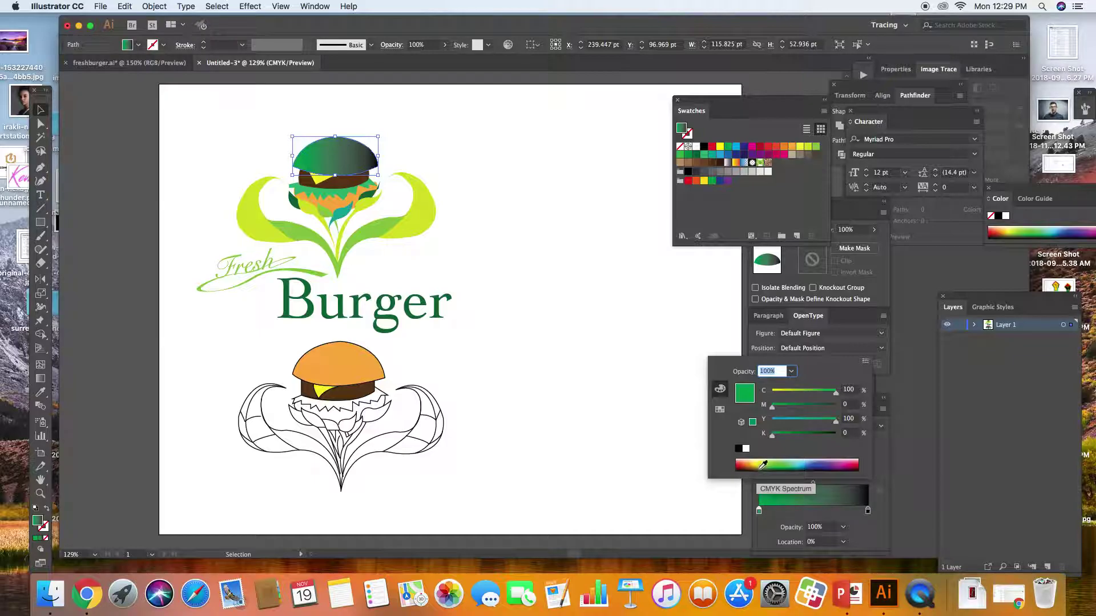
click(720, 388)
click(720, 409)
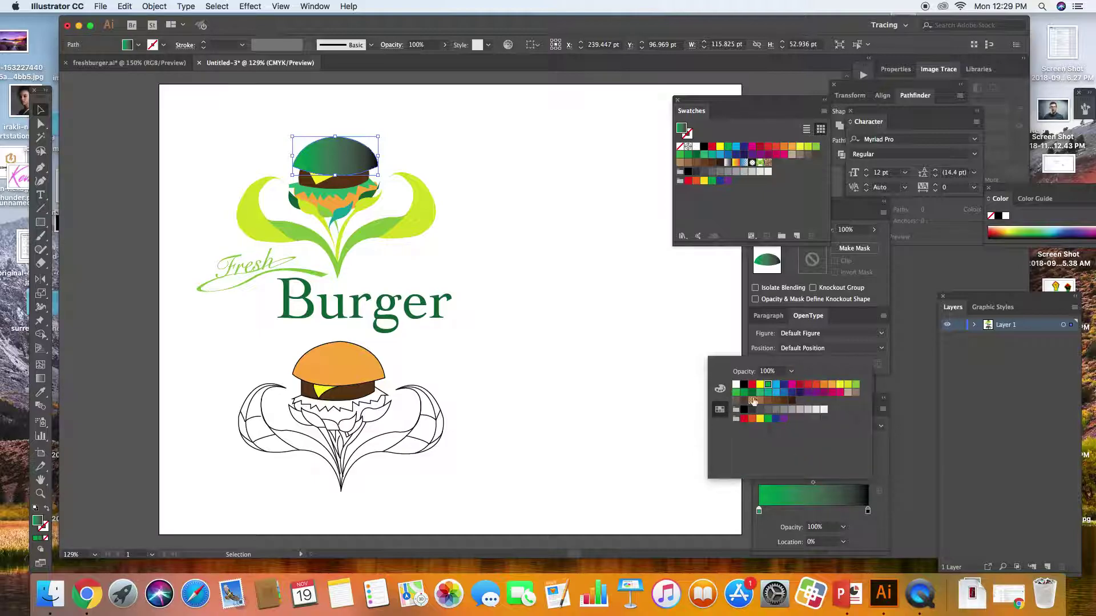
click(828, 385)
click(839, 385)
click(831, 393)
click(808, 392)
click(816, 385)
click(824, 385)
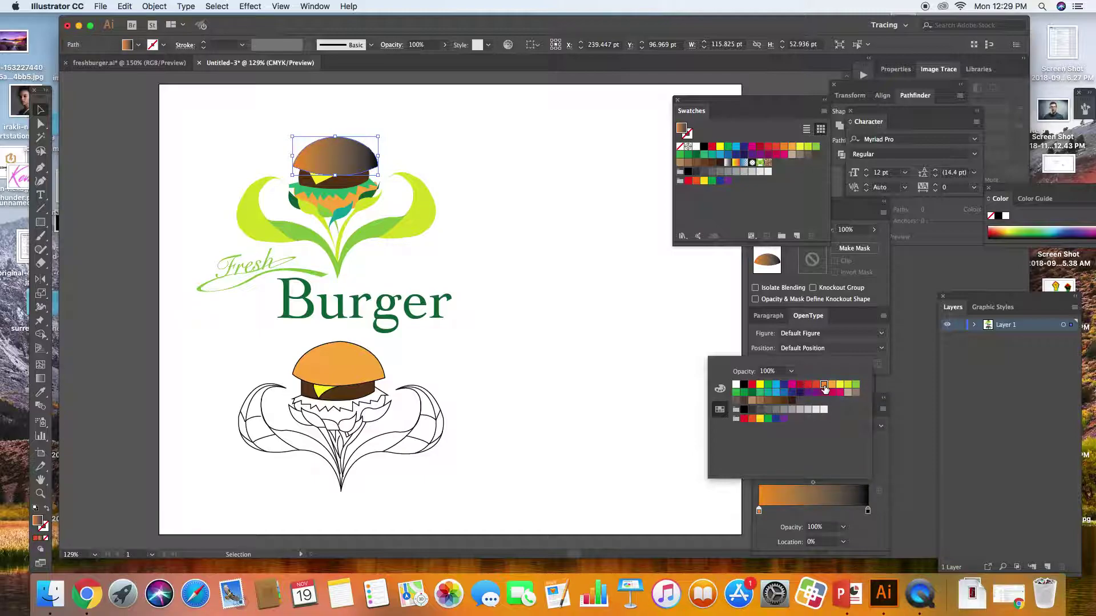
- Change the bun gradient's black stop to an orange-red swatch, darken it to K 50% and deselect the bun
click(868, 510)
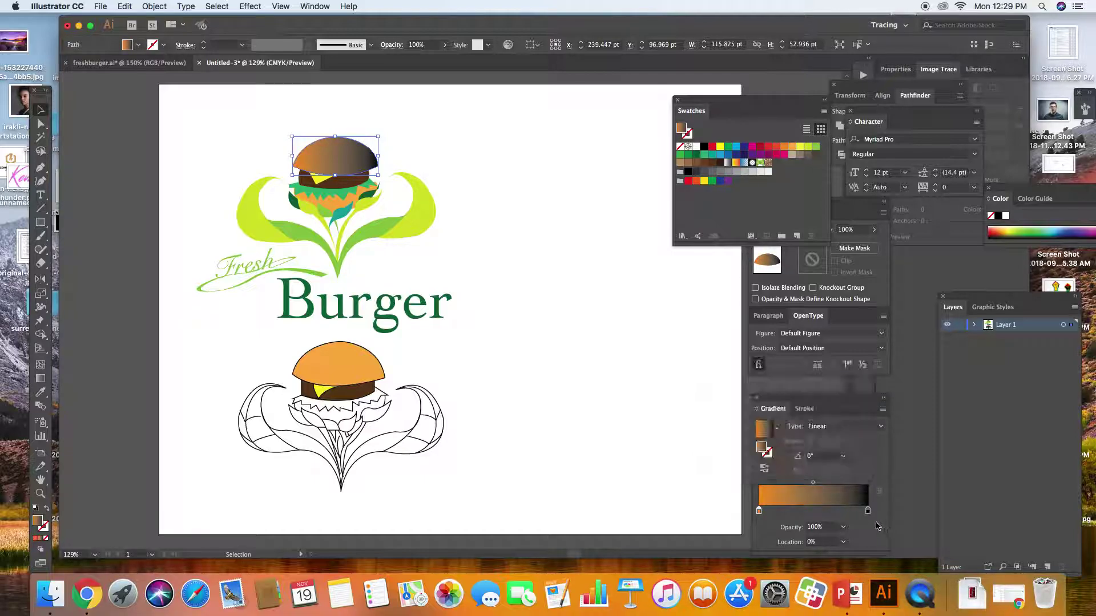
double_click(867, 510)
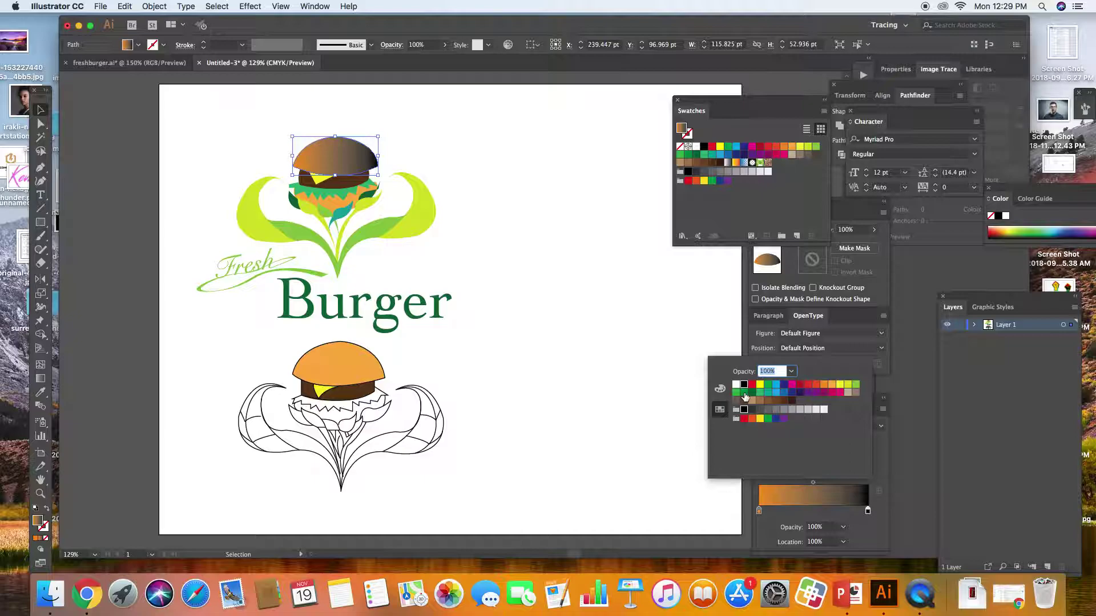
click(800, 384)
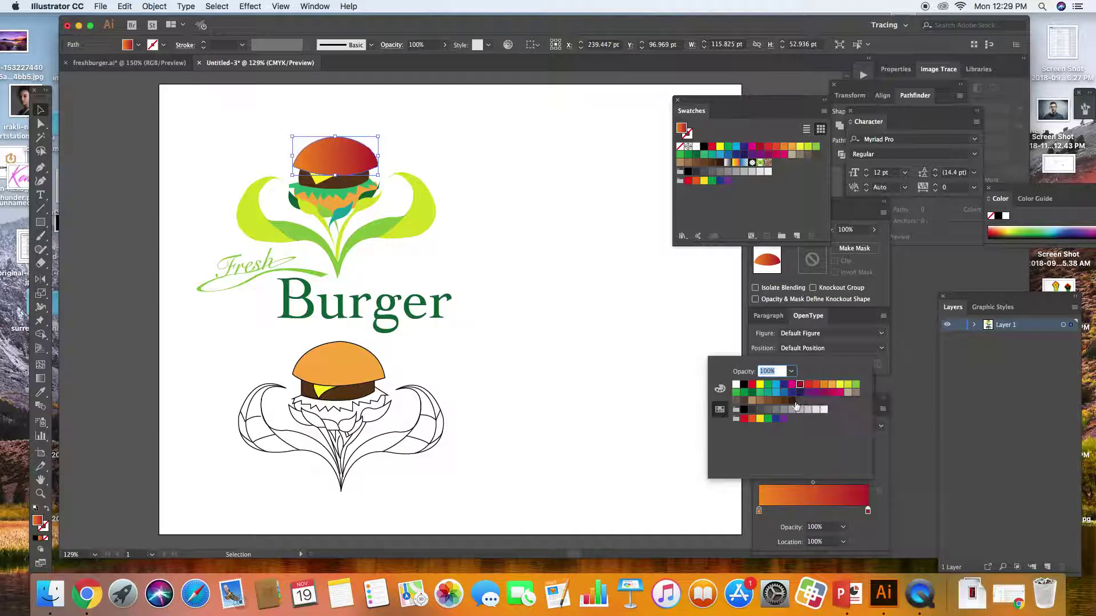
click(816, 385)
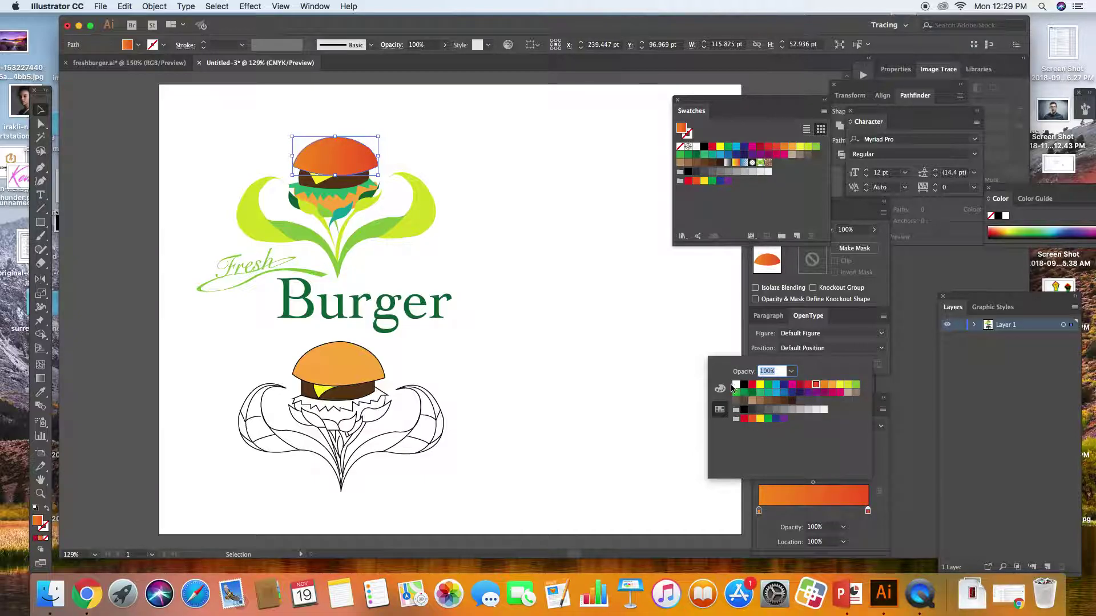
click(720, 389)
drag(797, 435, 804, 440)
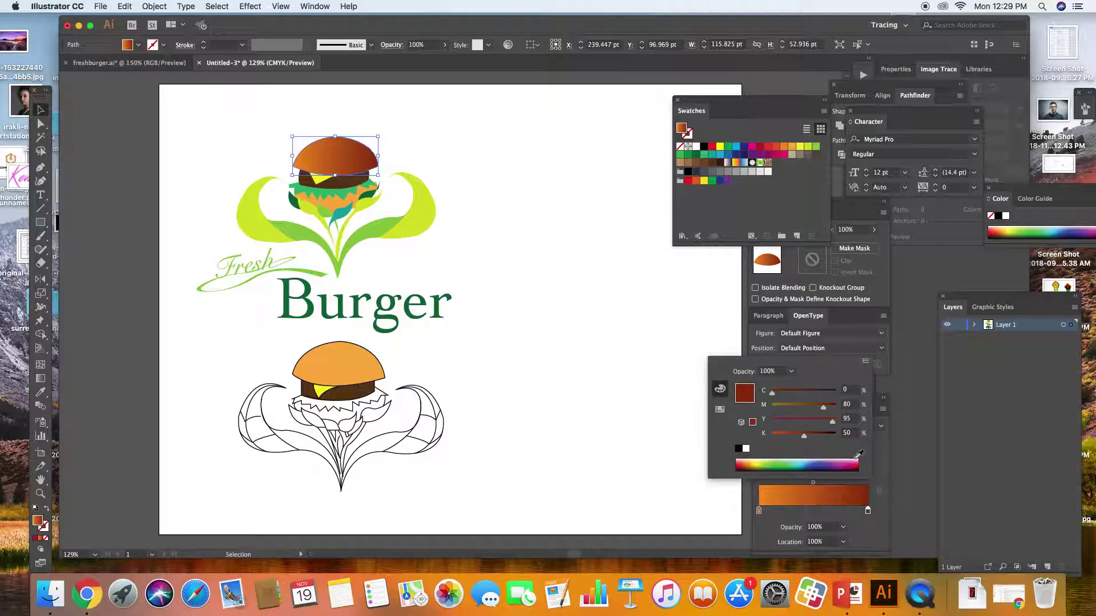
click(884, 459)
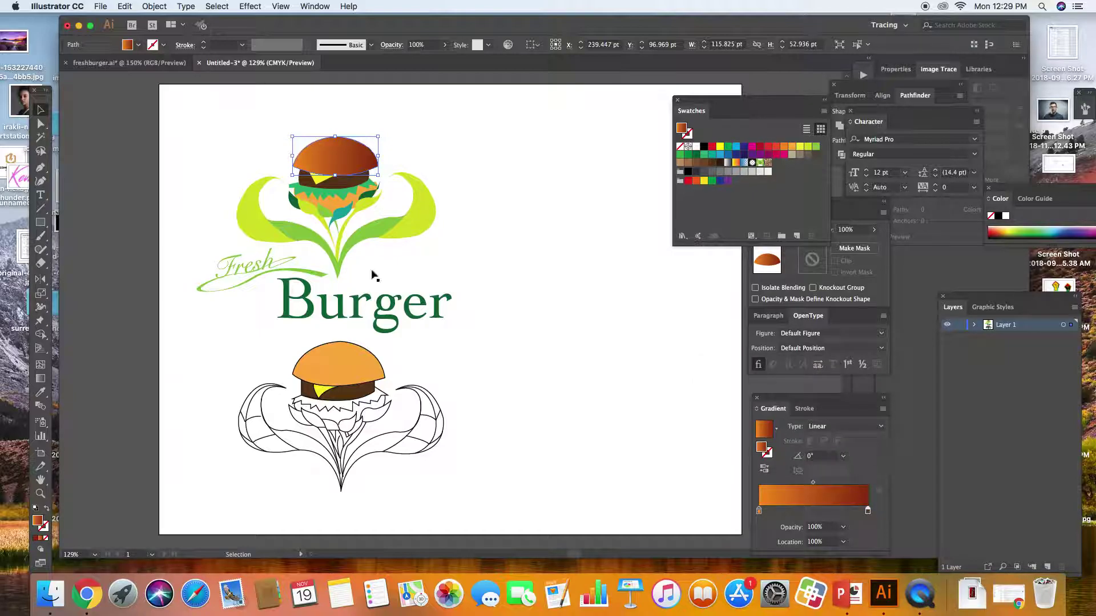
click(517, 300)
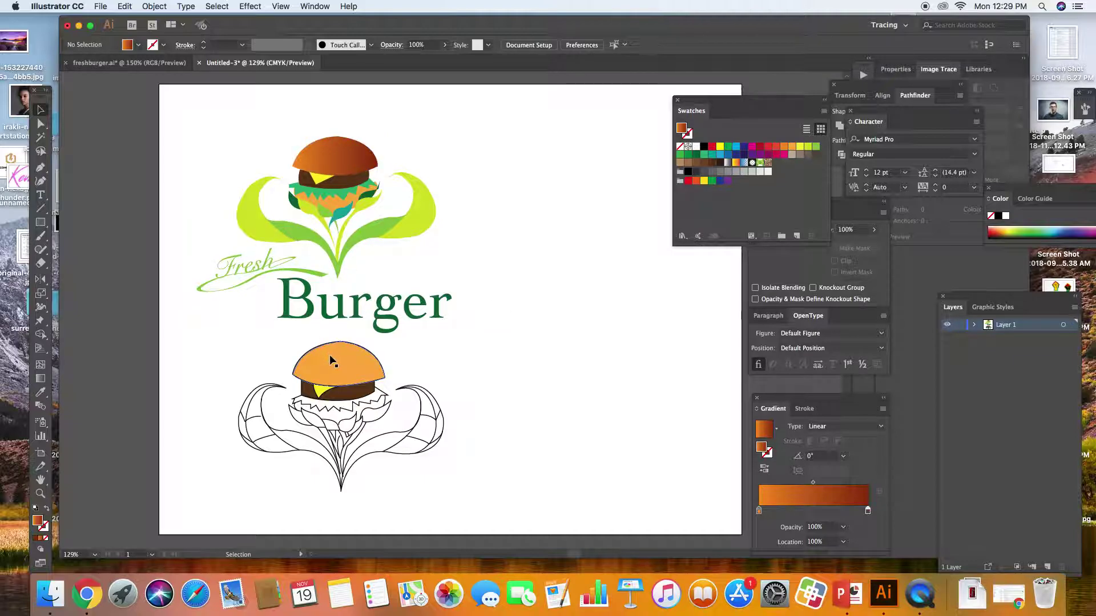
- Use the Eyedropper to replace the upper bun's gradient with the line drawing's solid orange bun colour, sampling other logo colours in between, and deselect
click(343, 165)
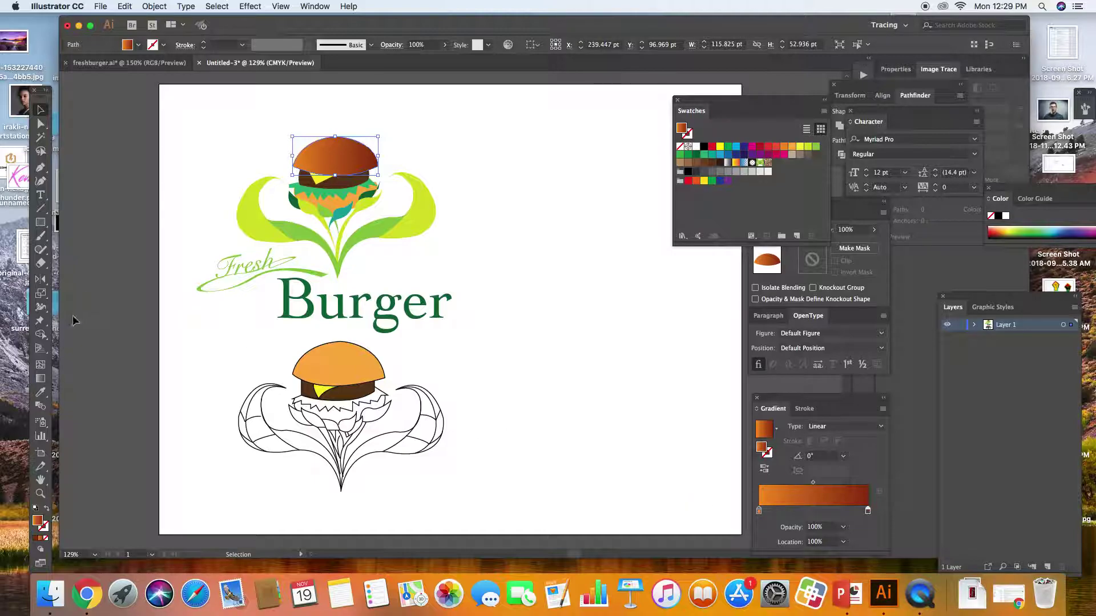
click(41, 394)
click(342, 371)
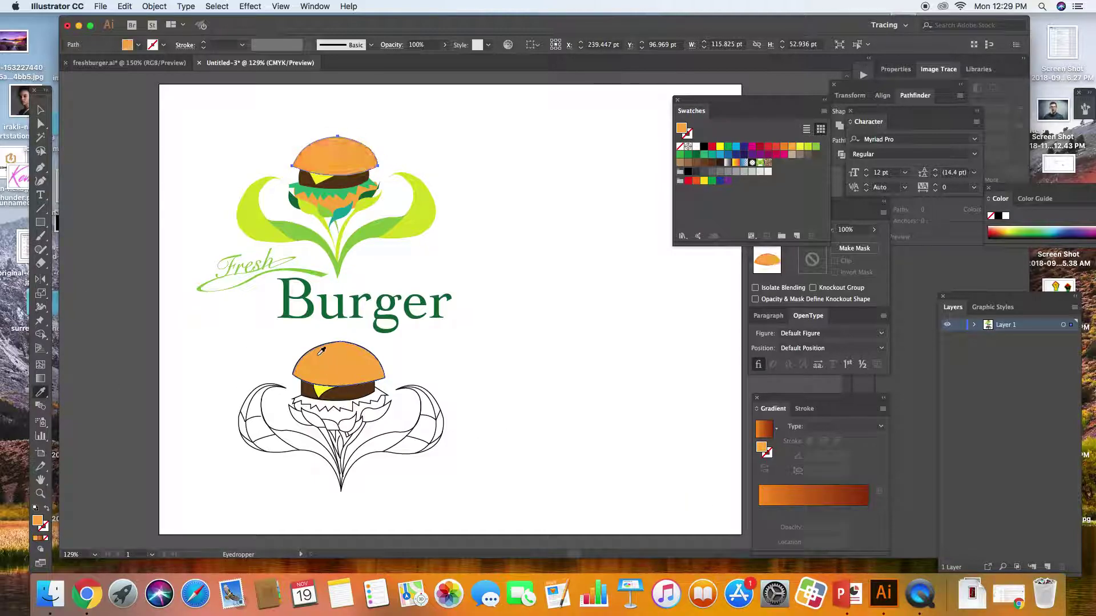
click(268, 240)
click(337, 212)
click(341, 210)
click(343, 377)
click(41, 109)
click(150, 172)
drag(338, 217, 484, 326)
click(488, 310)
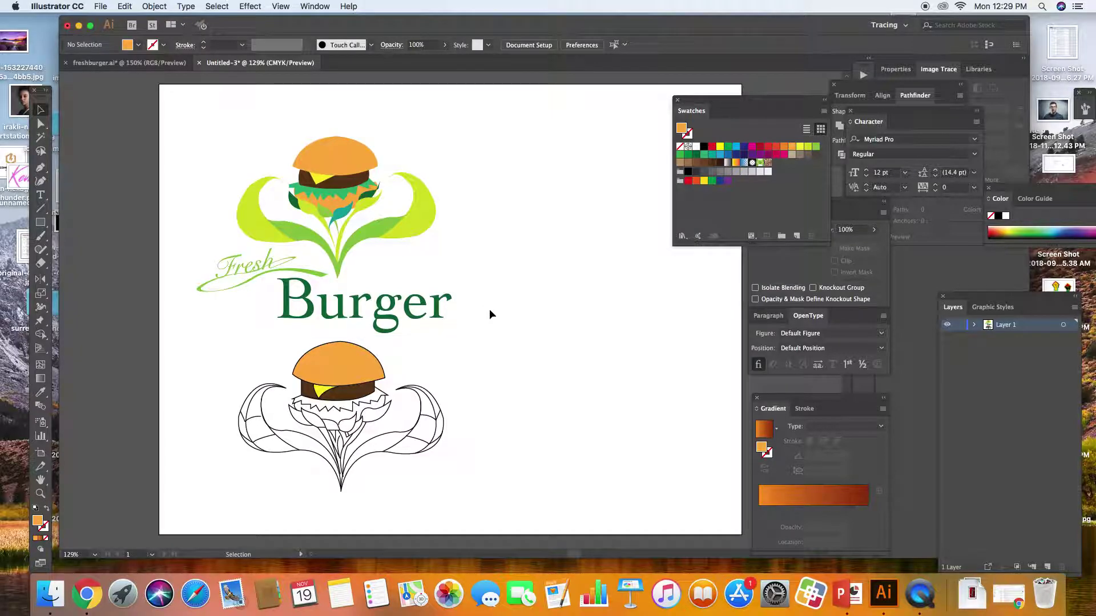
- Duplicate the whole coloured Fresh Burger logo beside the original and move the Swatches panel clear of the copy
drag(227, 149, 475, 314)
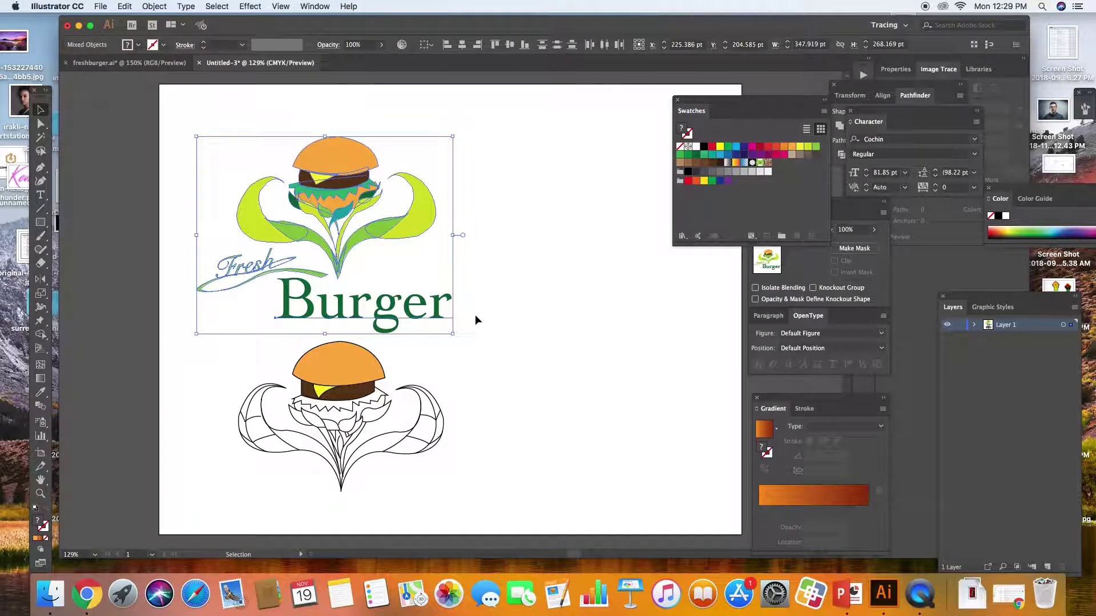
click(475, 316)
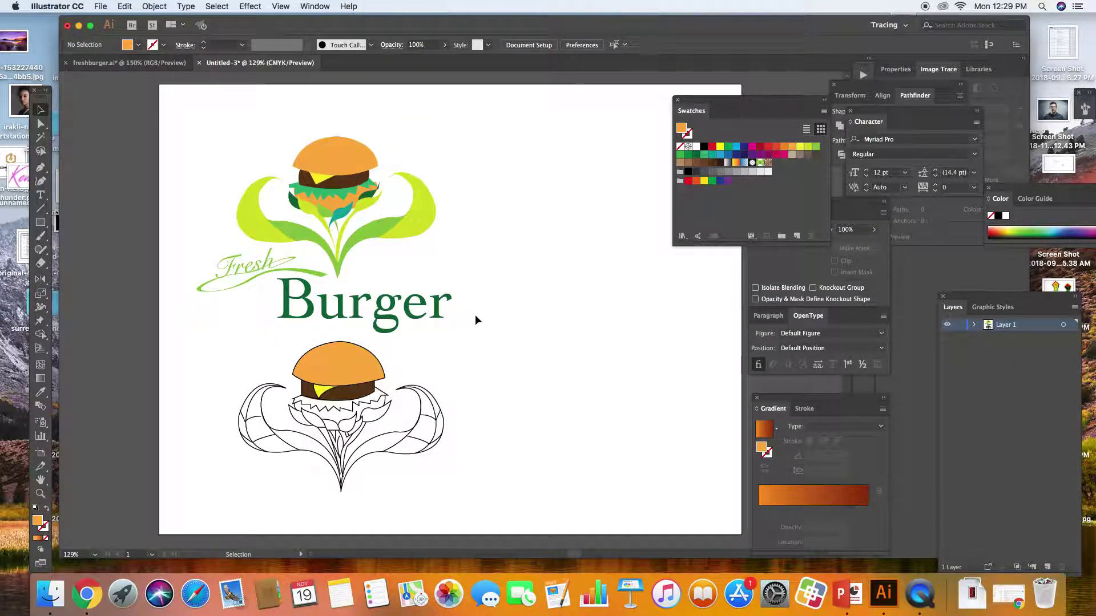
drag(481, 315, 237, 132)
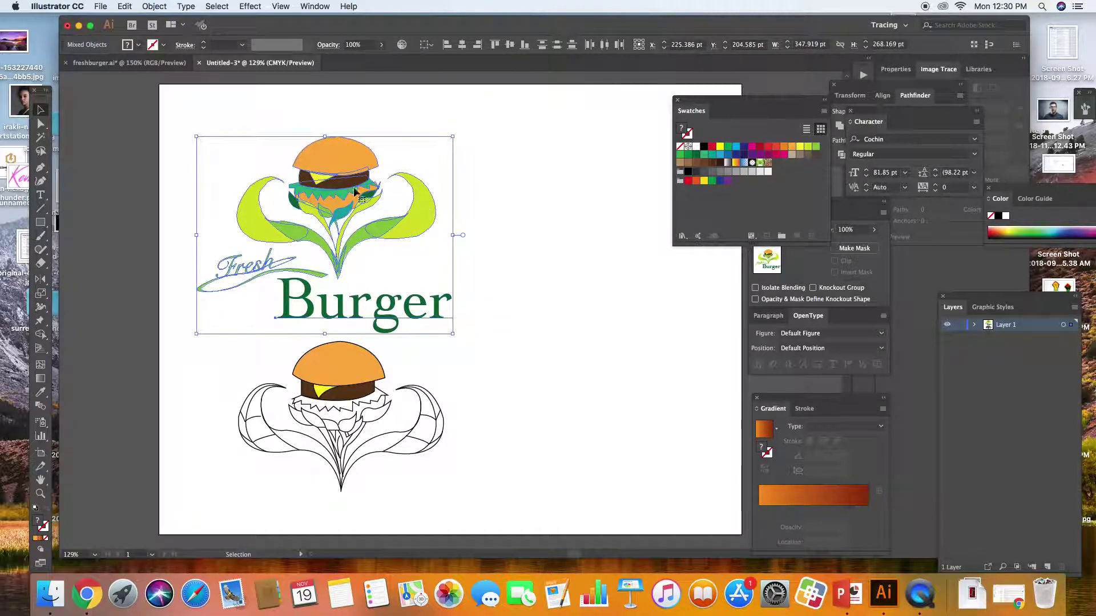
key(a)
drag(366, 202, 477, 278)
drag(447, 240, 580, 160)
click(420, 125)
drag(519, 194, 495, 308)
drag(565, 167, 592, 173)
click(461, 162)
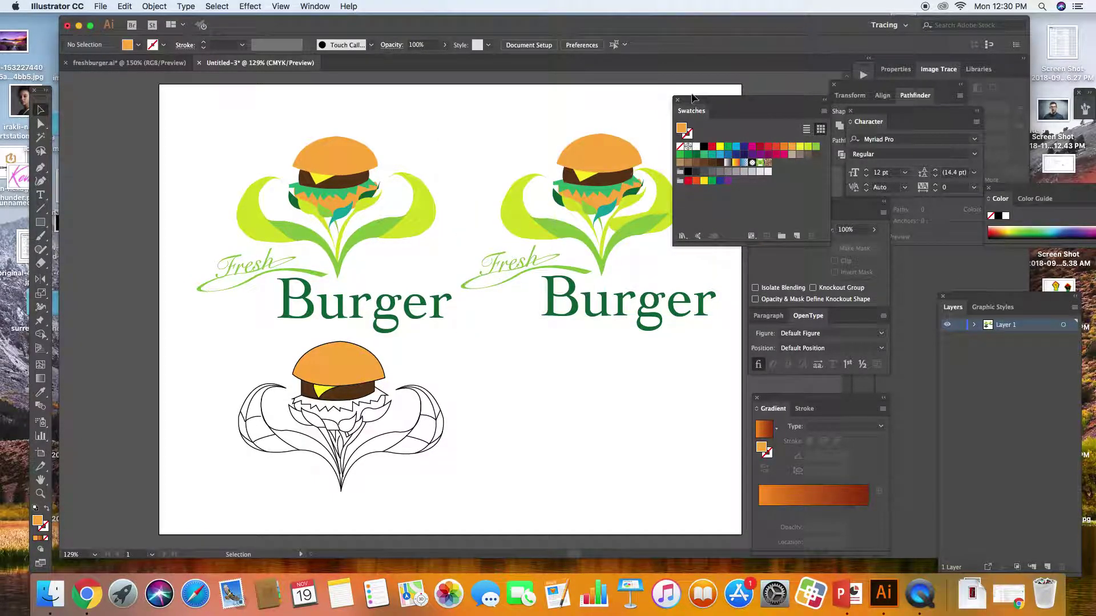
drag(695, 105, 82, 85)
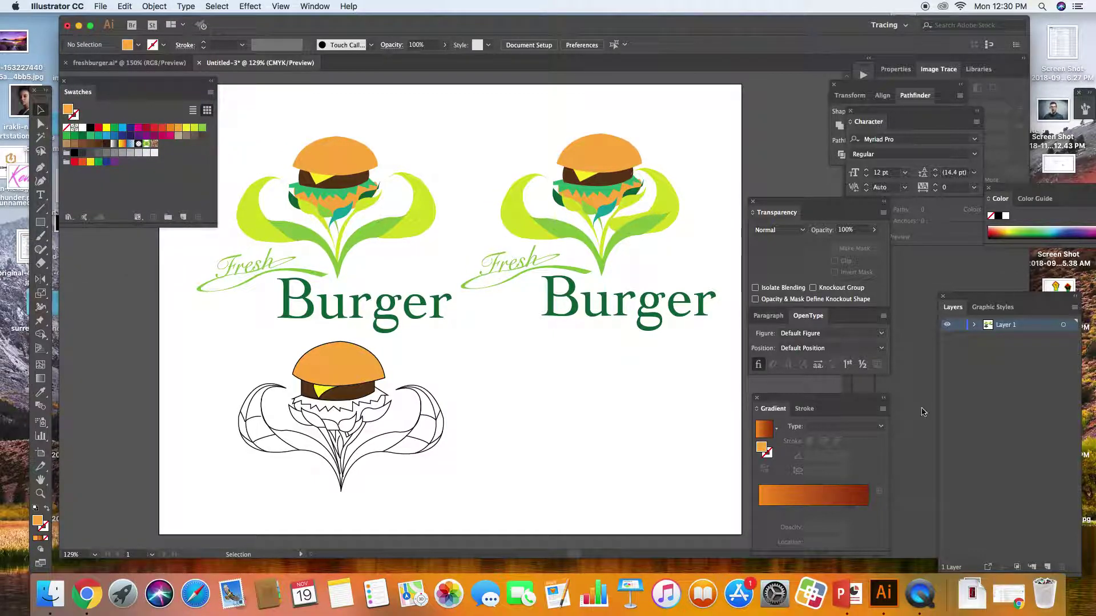
- Fill the upper bun of the duplicated logo with the current orange-to-brown linear gradient
click(615, 168)
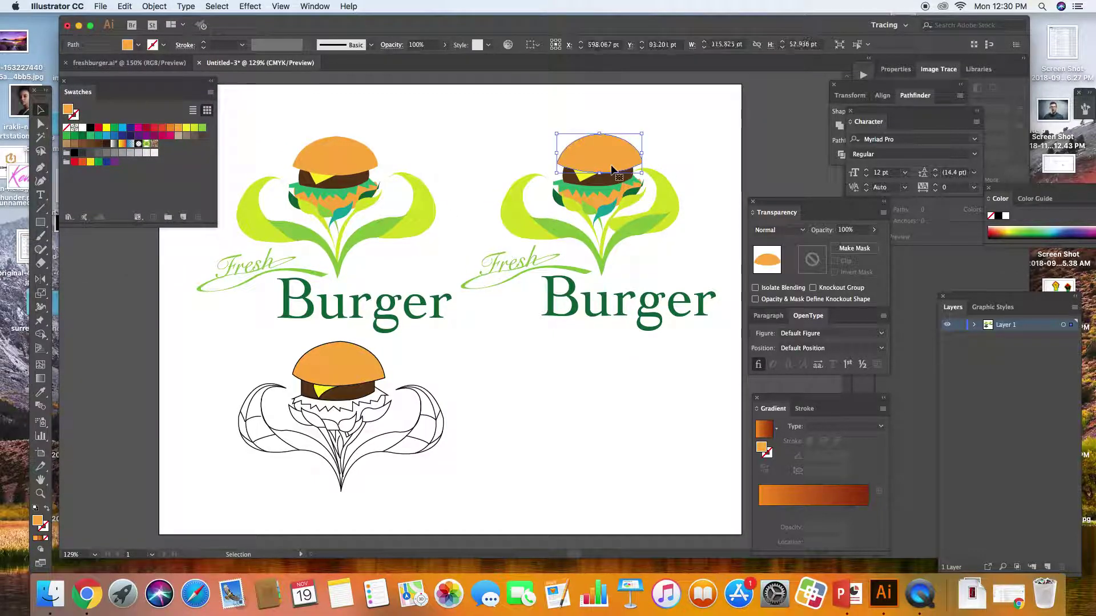
click(770, 433)
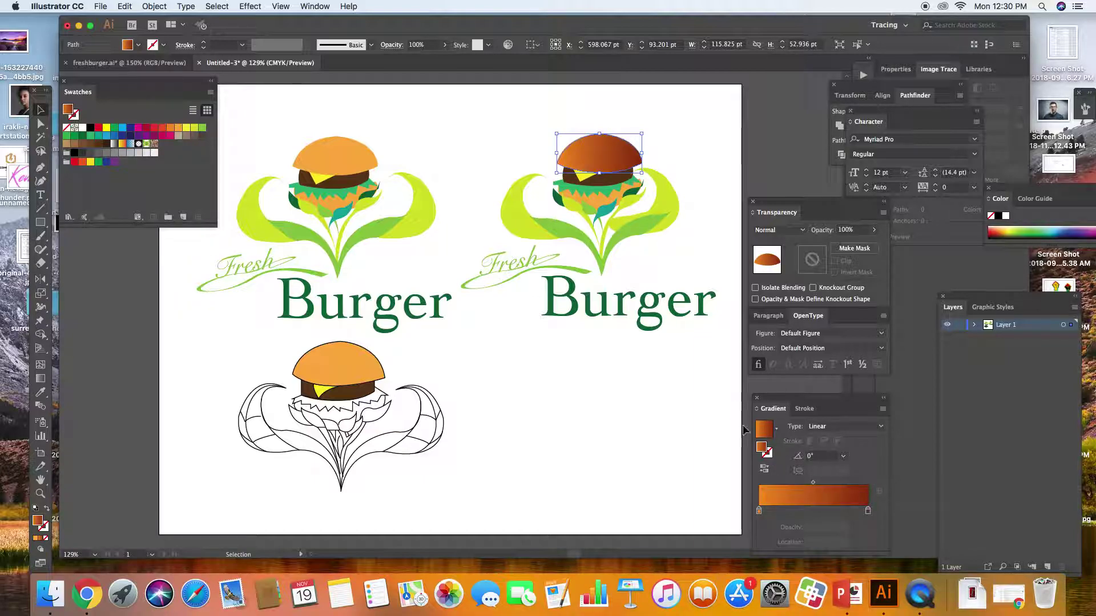
click(683, 143)
click(591, 146)
click(668, 149)
click(607, 160)
- Sample the original logo's bun orange into the start stop of the copied bun's gradient with the Eyedropper, and deselect
click(759, 511)
double_click(759, 511)
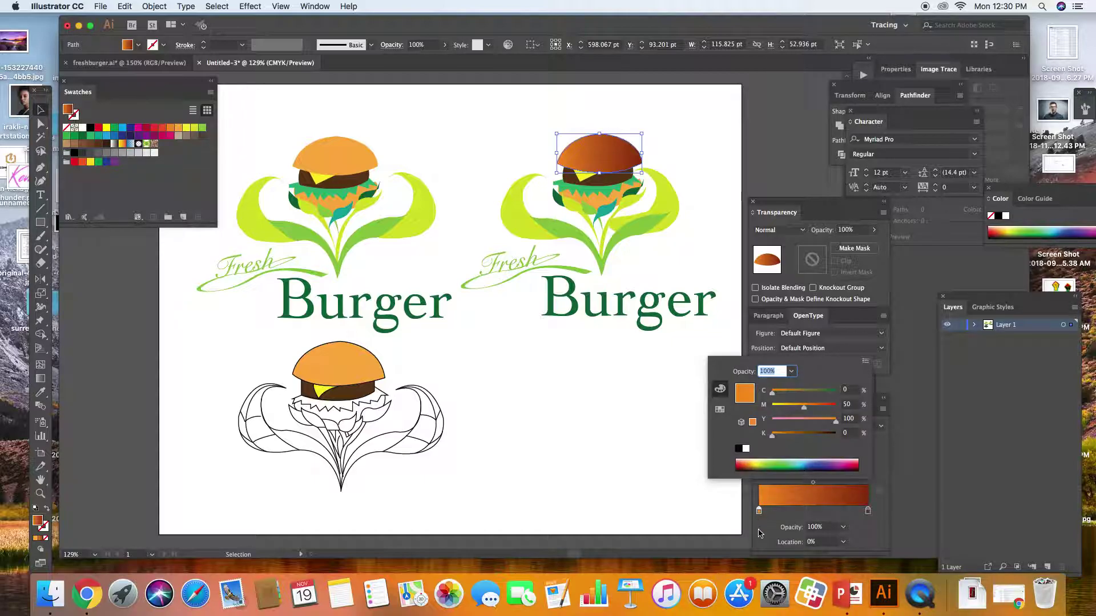
click(759, 511)
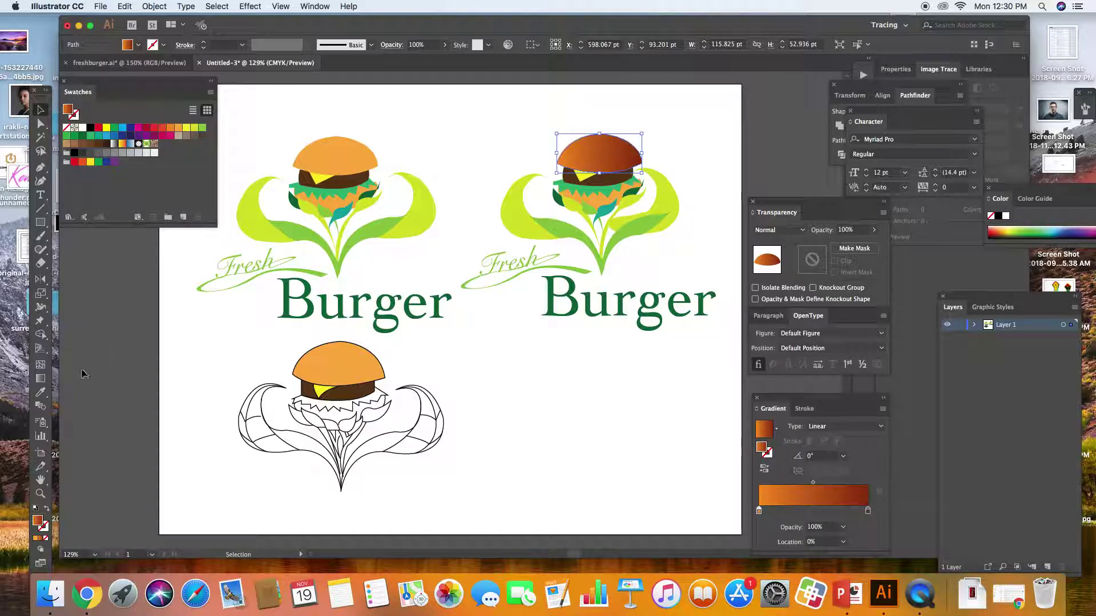
click(39, 394)
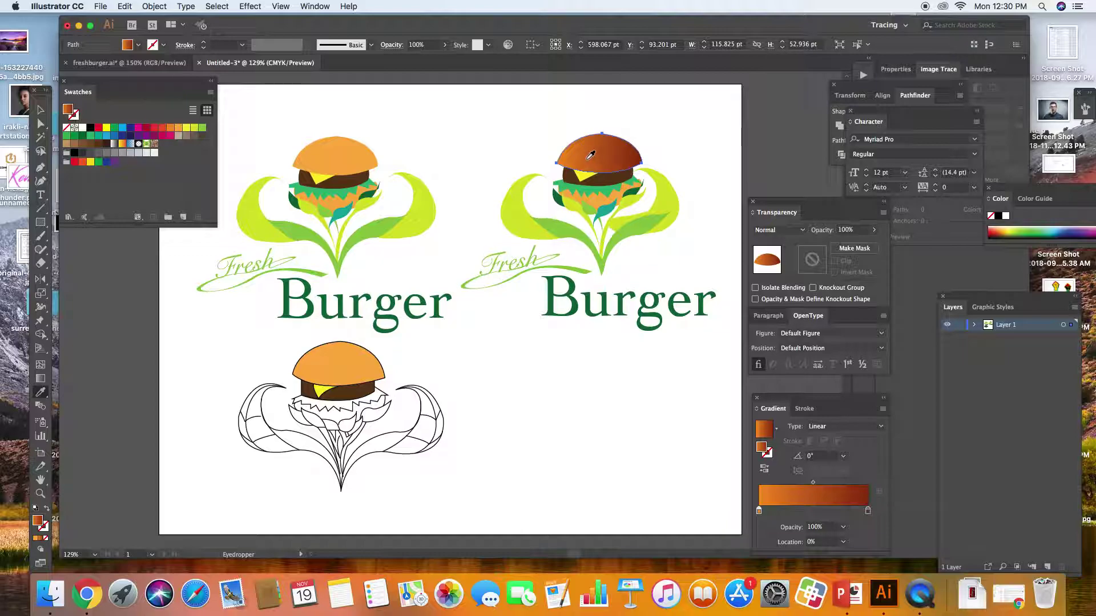
shift+click(318, 154)
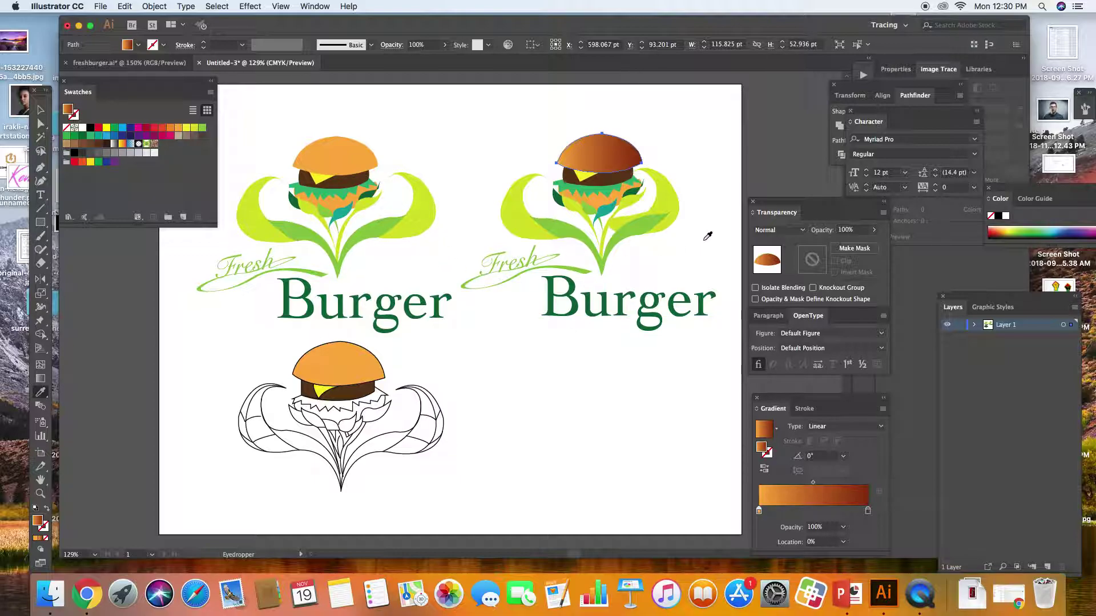
click(41, 110)
mouse_move(669, 215)
mouse_down()
mouse_move(712, 220)
mouse_move(716, 210)
mouse_move(677, 231)
mouse_up()
click(683, 247)
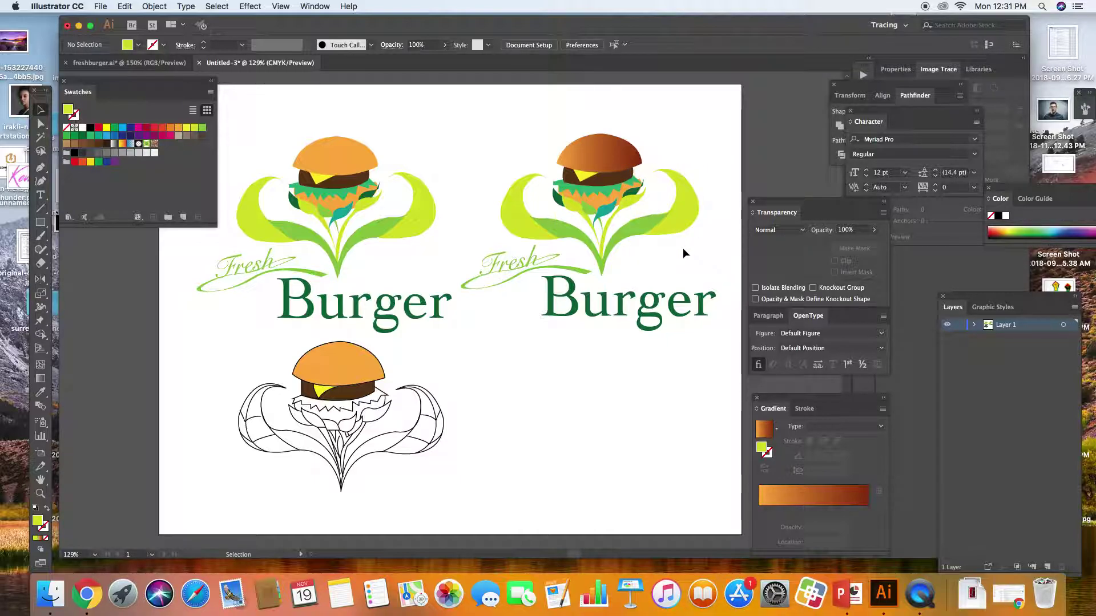
- Lighten the end stop of the copied upper bun's gradient to K 20% and deselect the bun
click(576, 164)
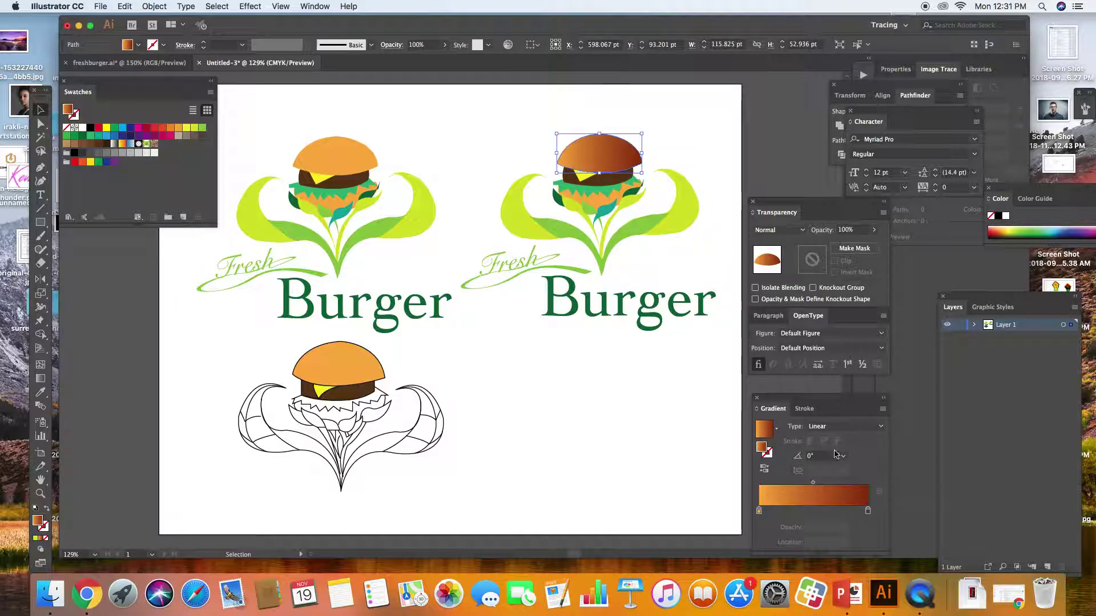
double_click(867, 509)
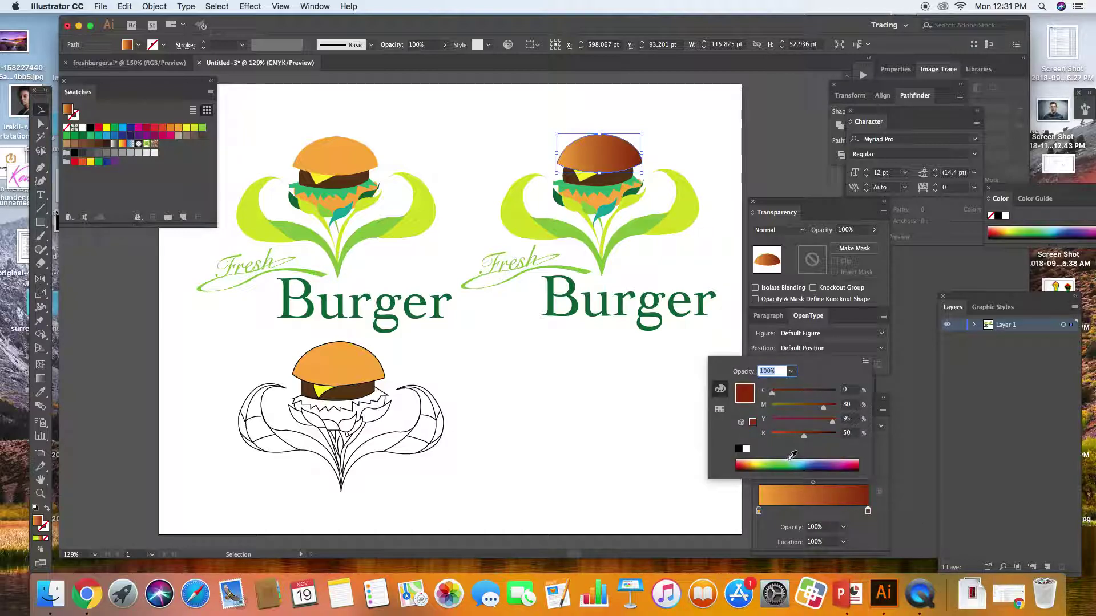
drag(807, 446, 790, 439)
click(633, 411)
click(616, 389)
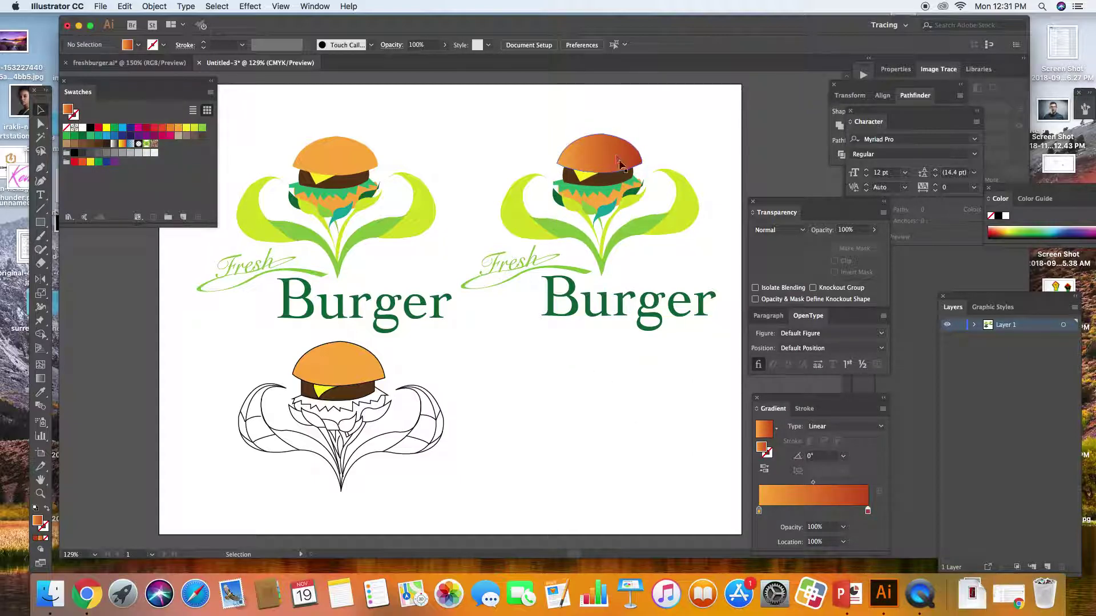
- Copy the upper bun's gradient onto the lower bun of the duplicated logo with the Eyedropper, and deselect
click(599, 157)
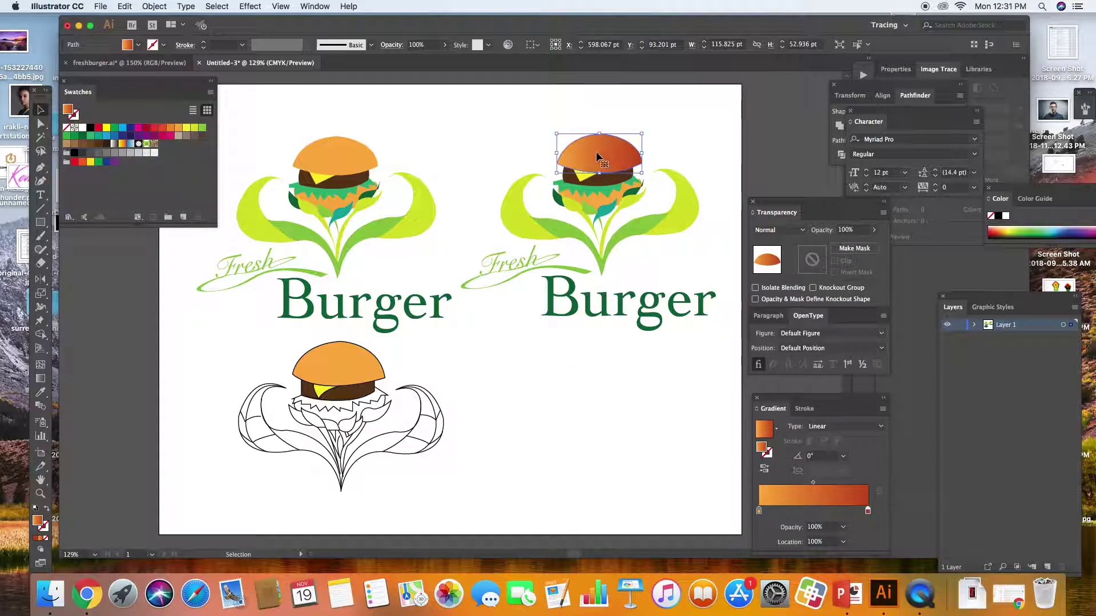
click(594, 209)
click(599, 156)
click(602, 194)
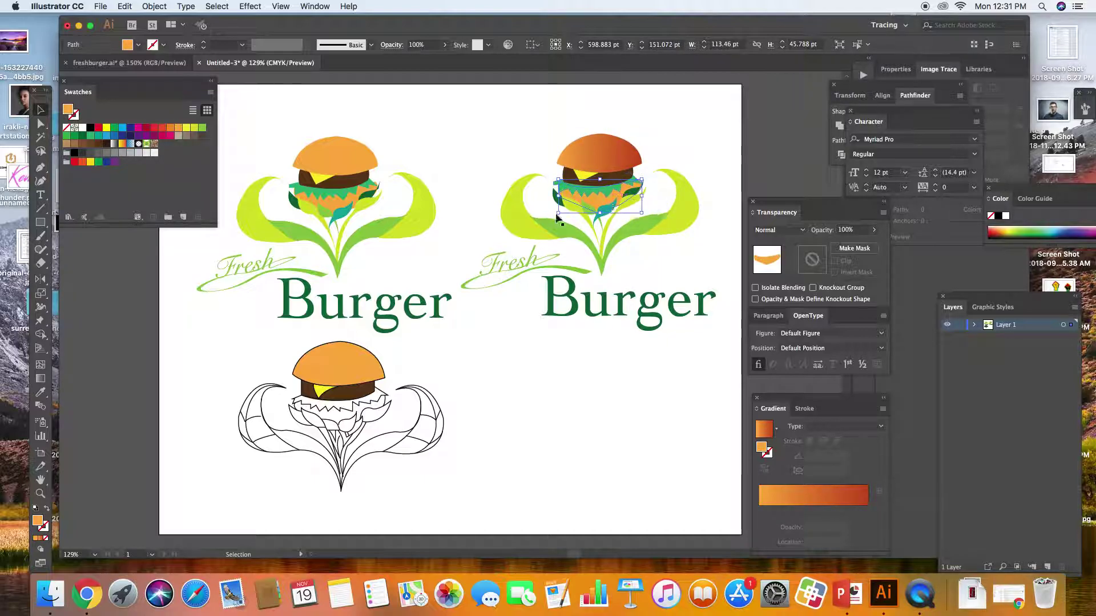
click(41, 392)
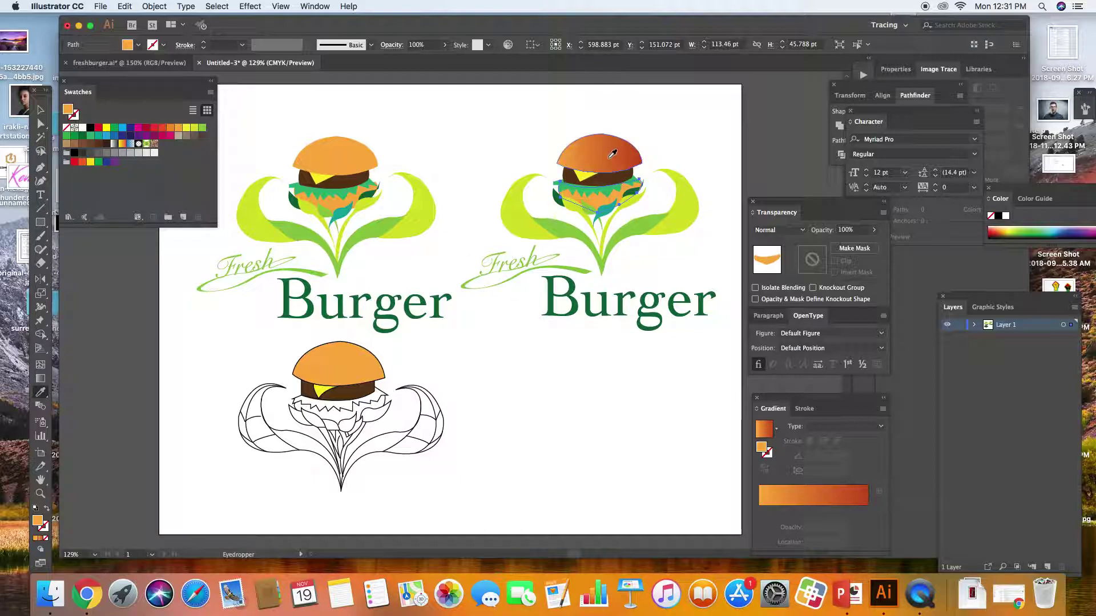
click(609, 155)
click(40, 109)
click(406, 133)
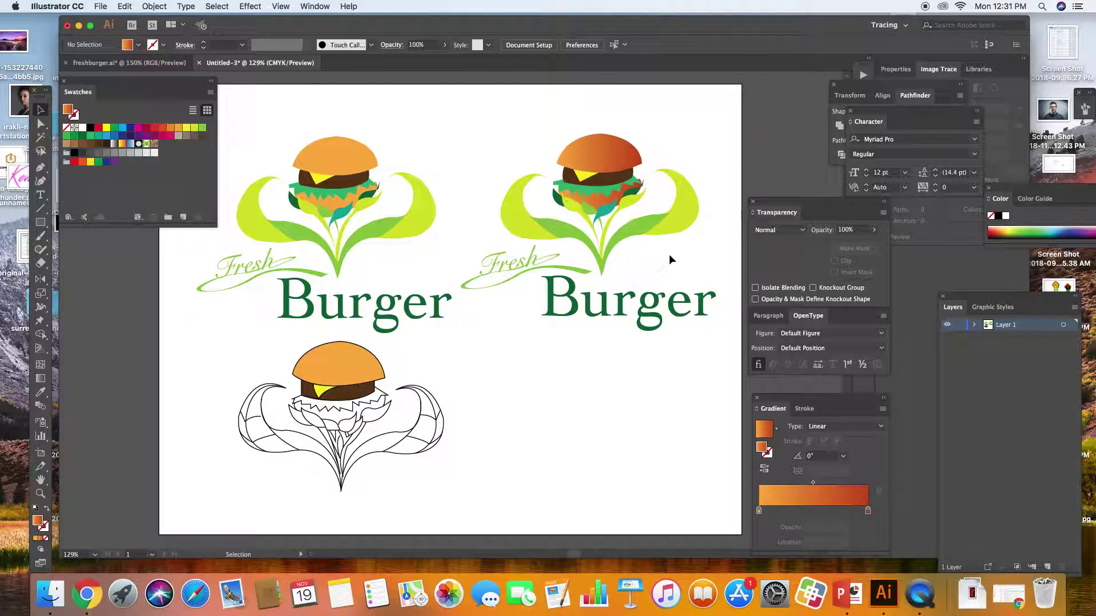
- Fill the copied logo's patty with the linear gradient and sample the original patty's brown into its start stop
click(590, 193)
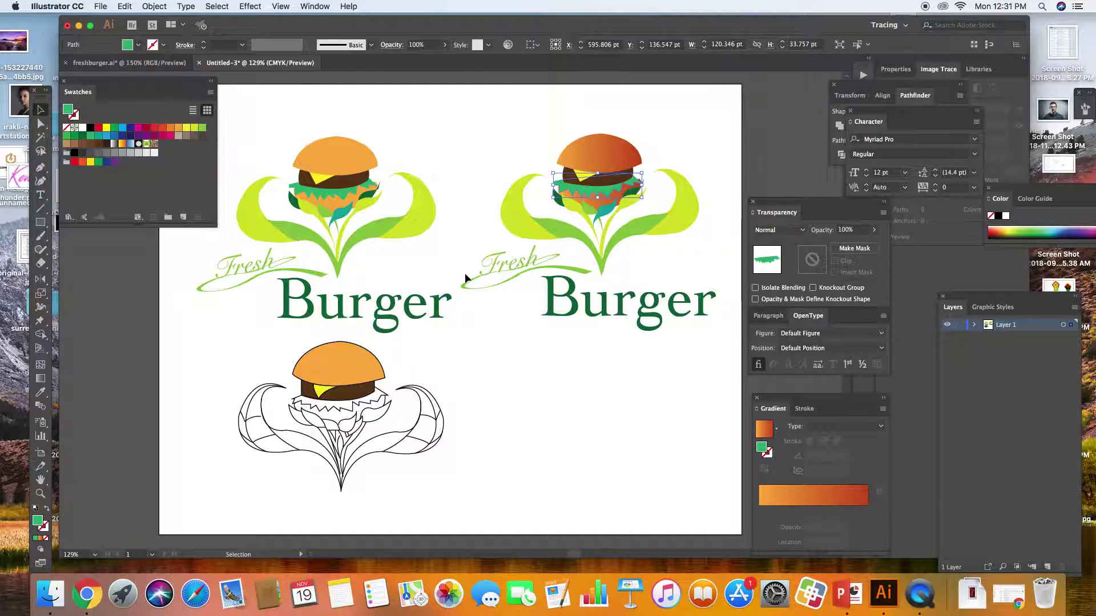
click(492, 232)
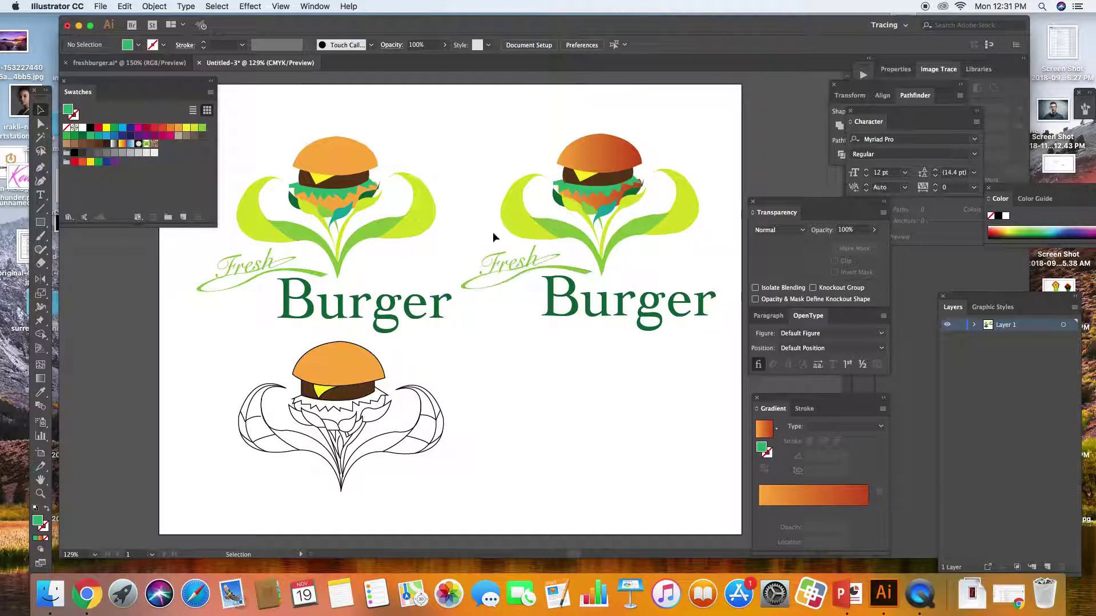
click(588, 193)
click(604, 183)
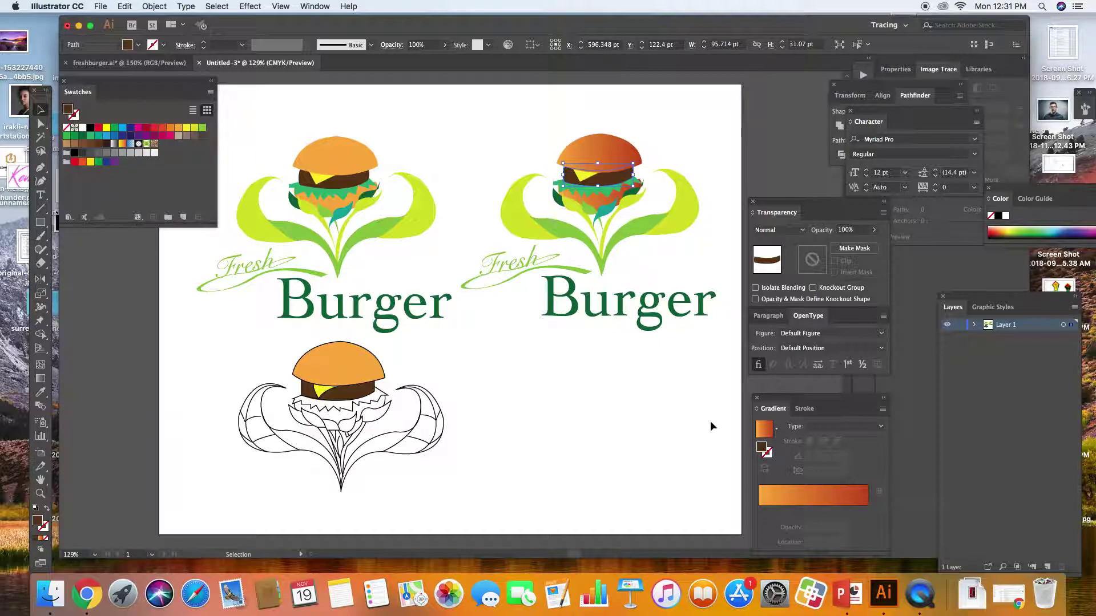
click(759, 497)
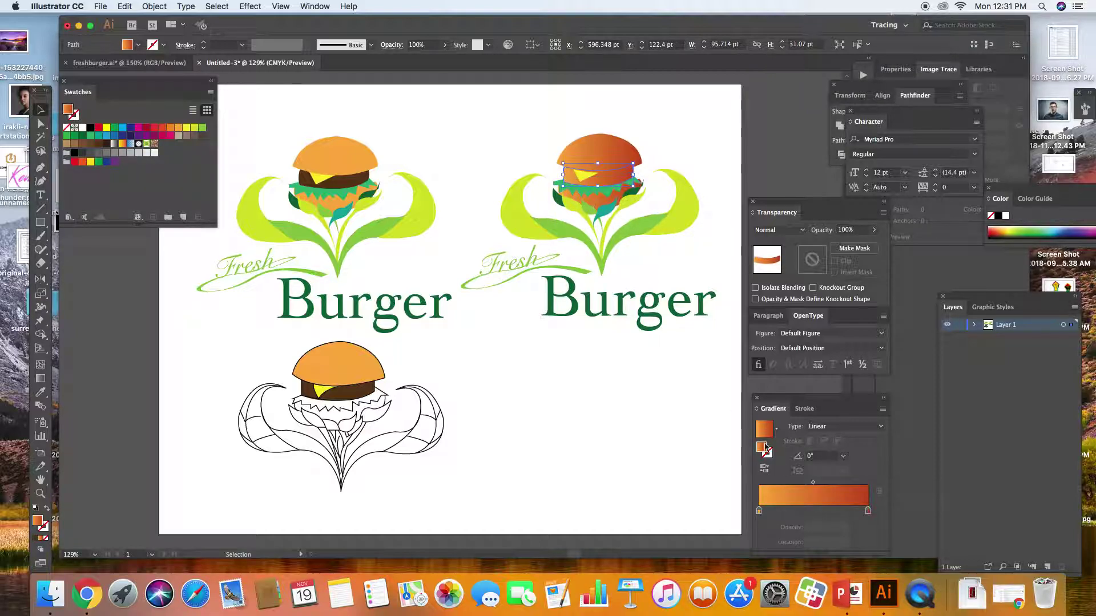
click(760, 513)
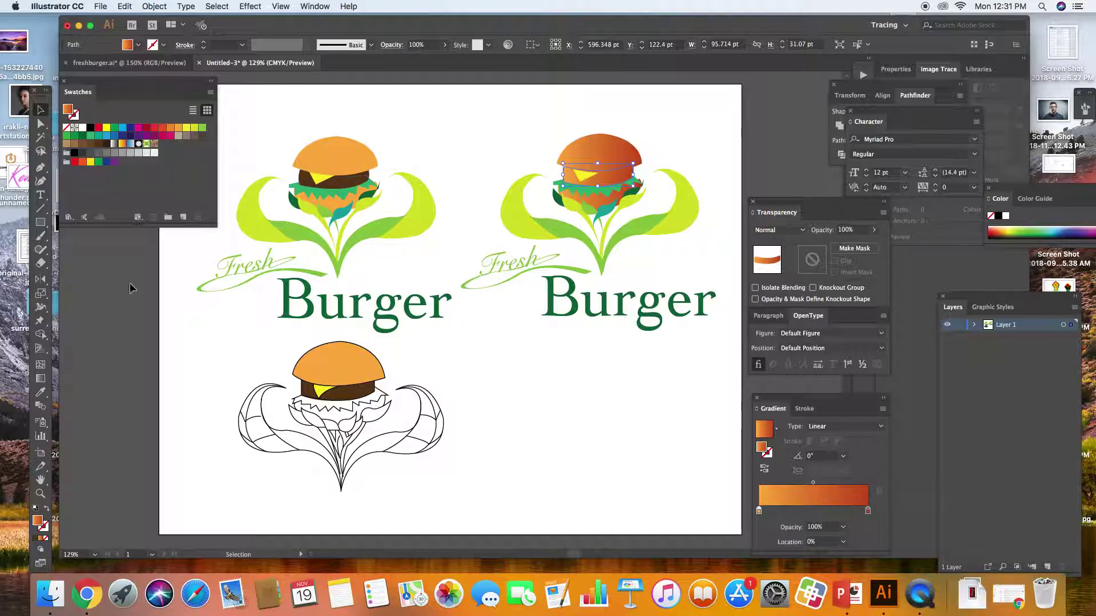
click(41, 392)
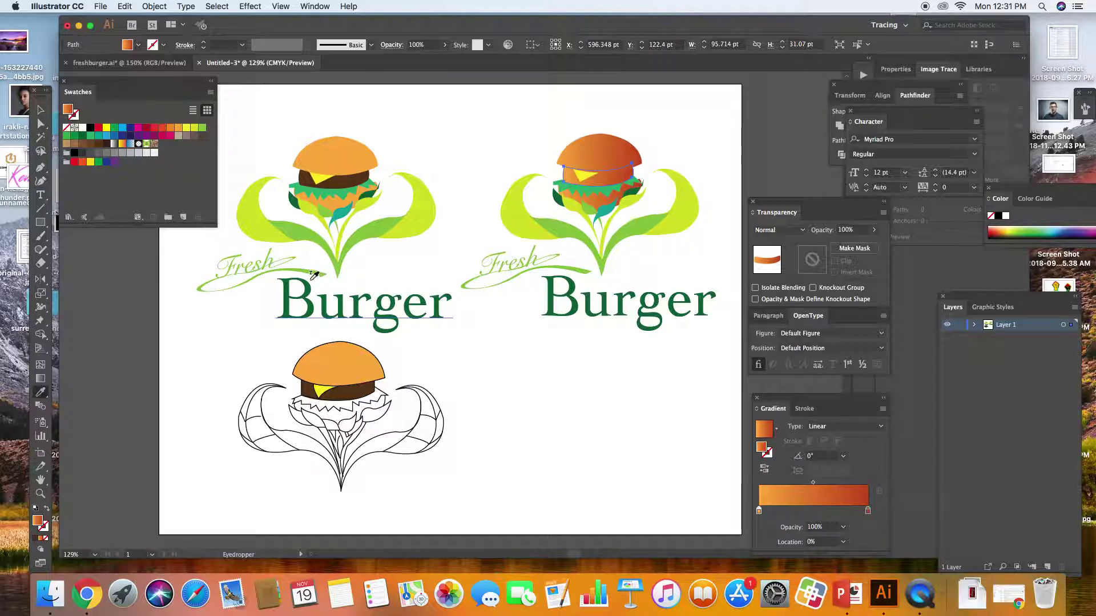
click(343, 178)
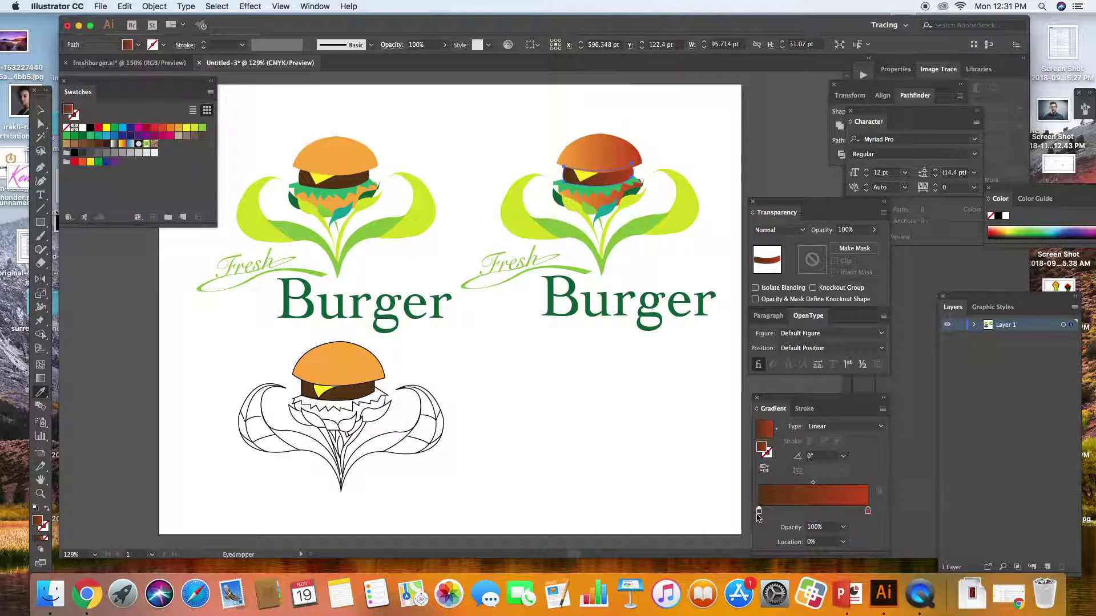
- Darken the red end stop of the patty's gradient almost to black by raising its K value, and deselect
click(867, 511)
double_click(867, 511)
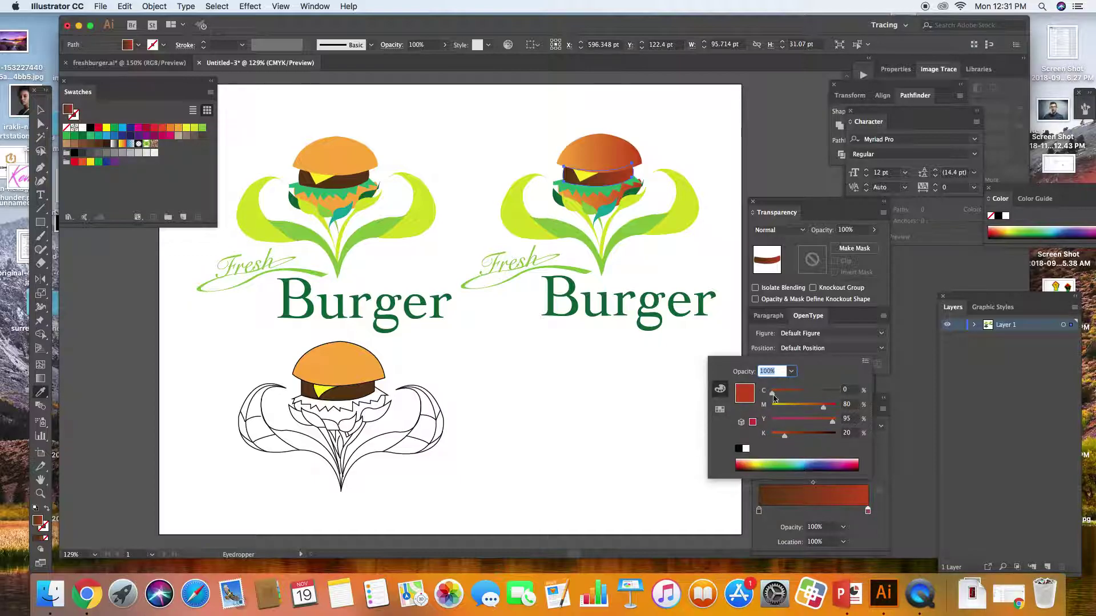
click(719, 409)
click(720, 391)
drag(789, 436, 835, 438)
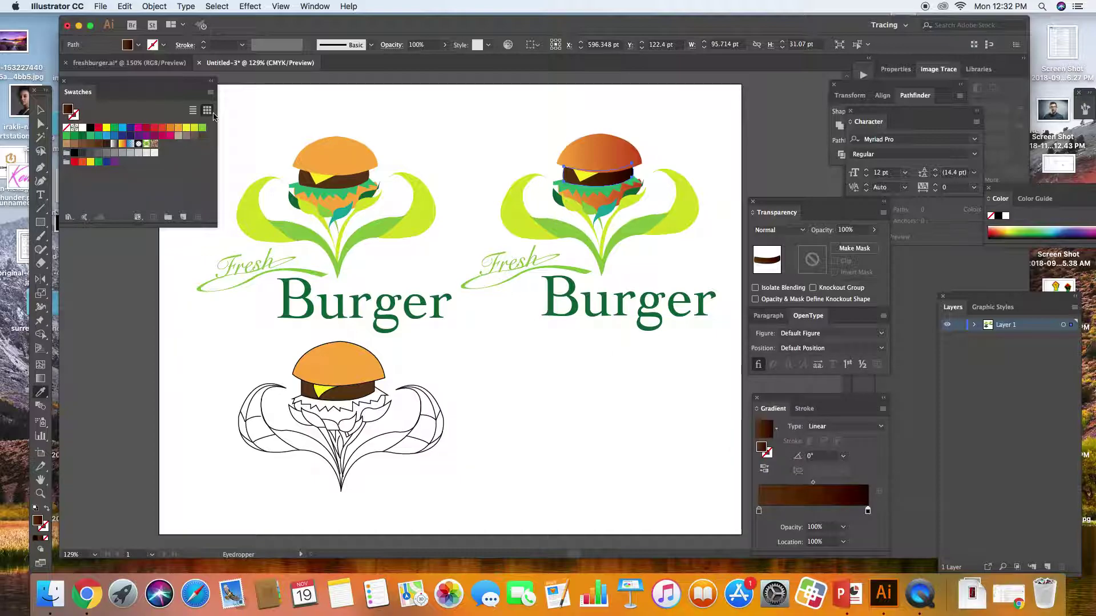
click(41, 112)
click(440, 121)
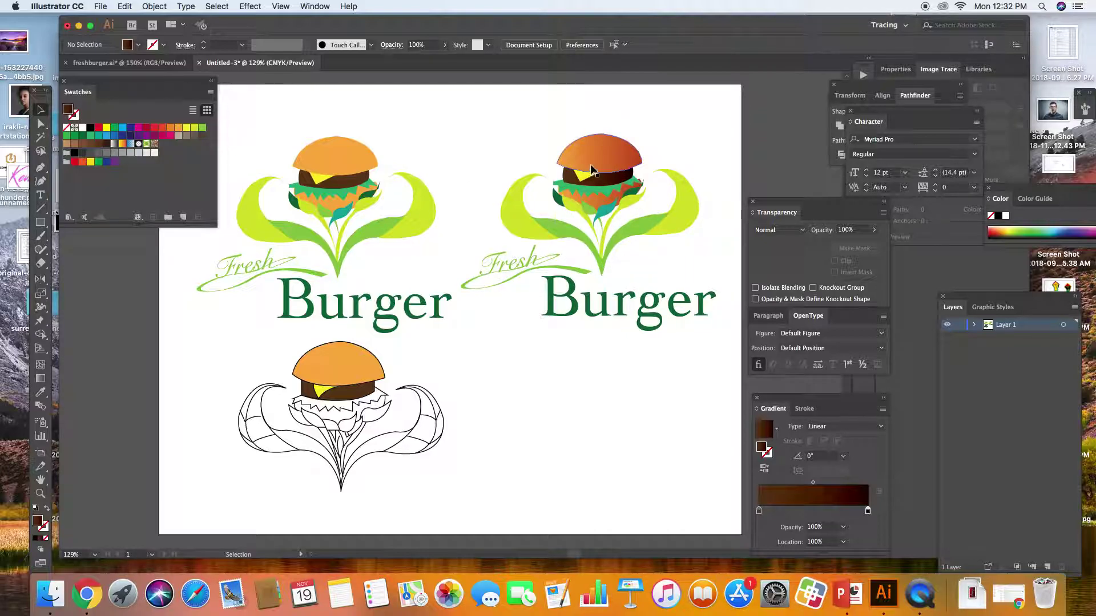
- Redirect the copied upper bun's gradient to -14.4° with the Gradient tool and pull its red end stop inward to just past the middle
click(558, 166)
click(520, 149)
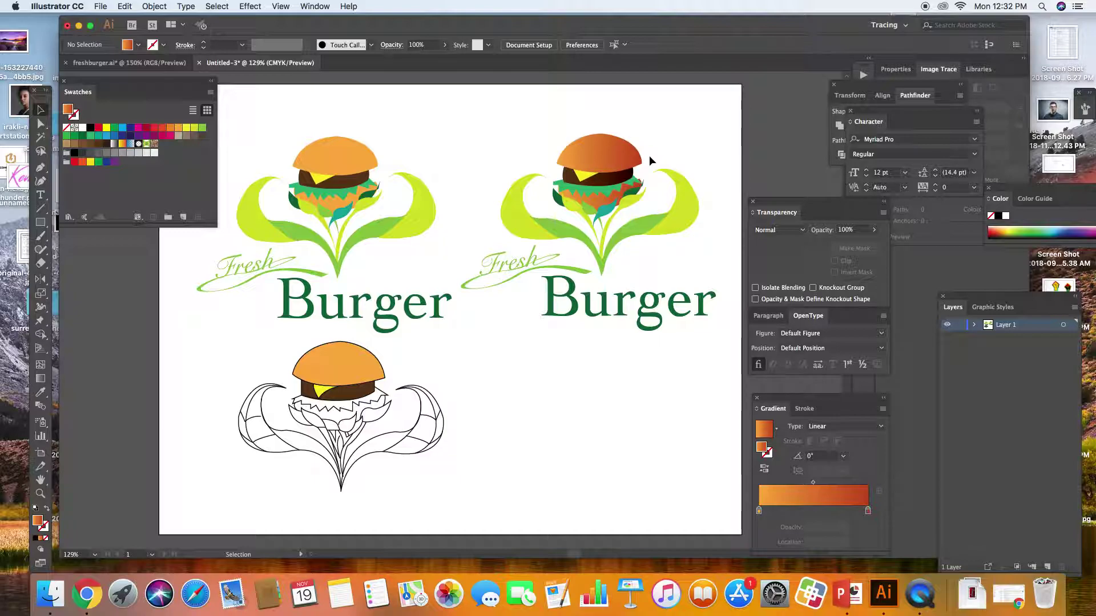
click(584, 152)
click(504, 149)
click(604, 152)
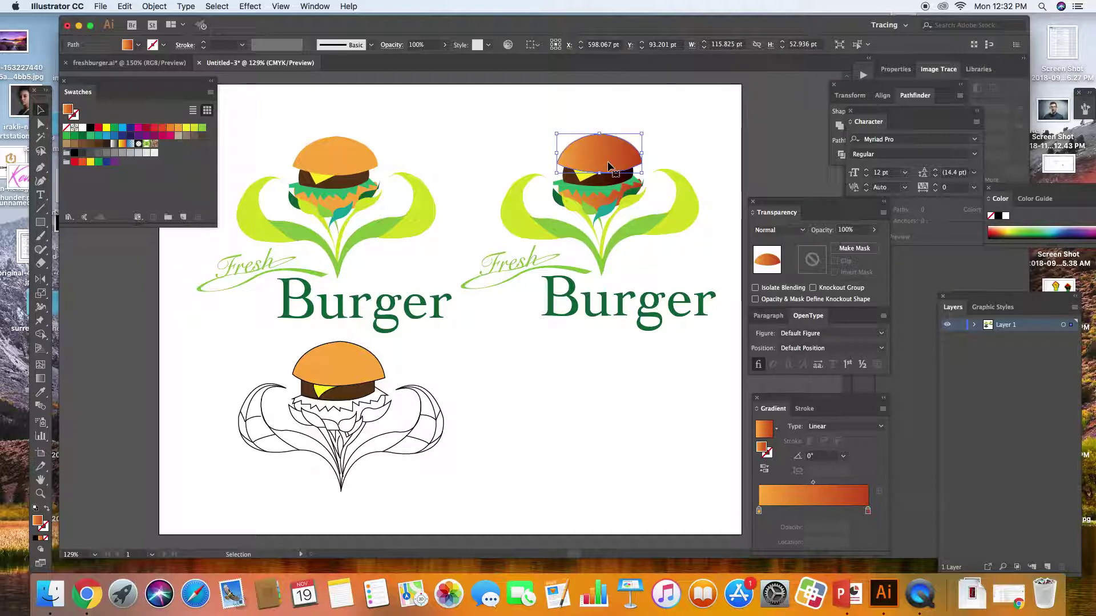
click(40, 379)
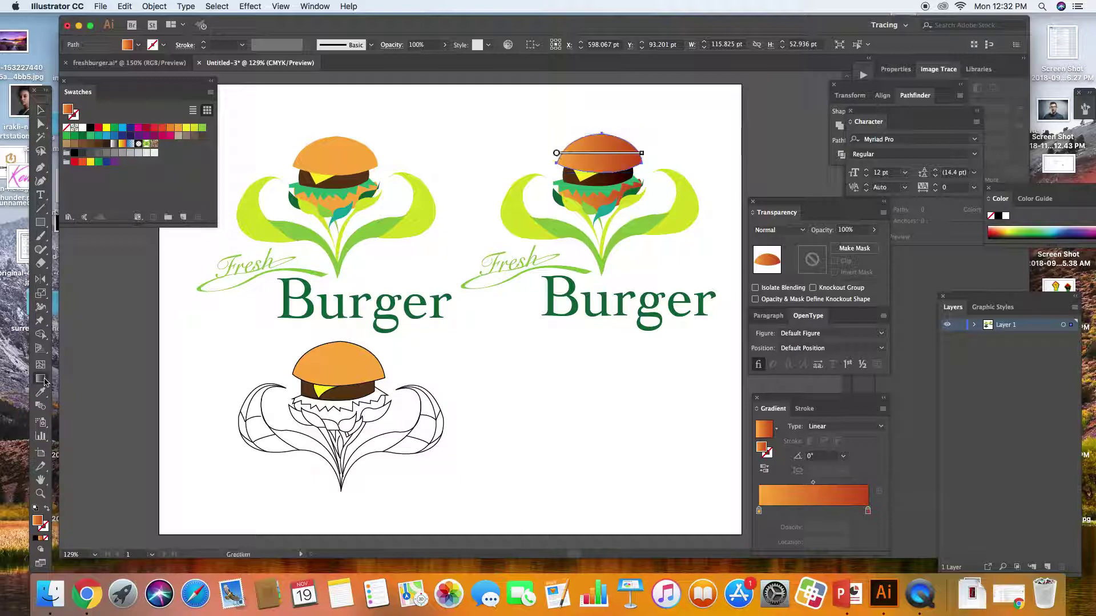
mouse_move(557, 160)
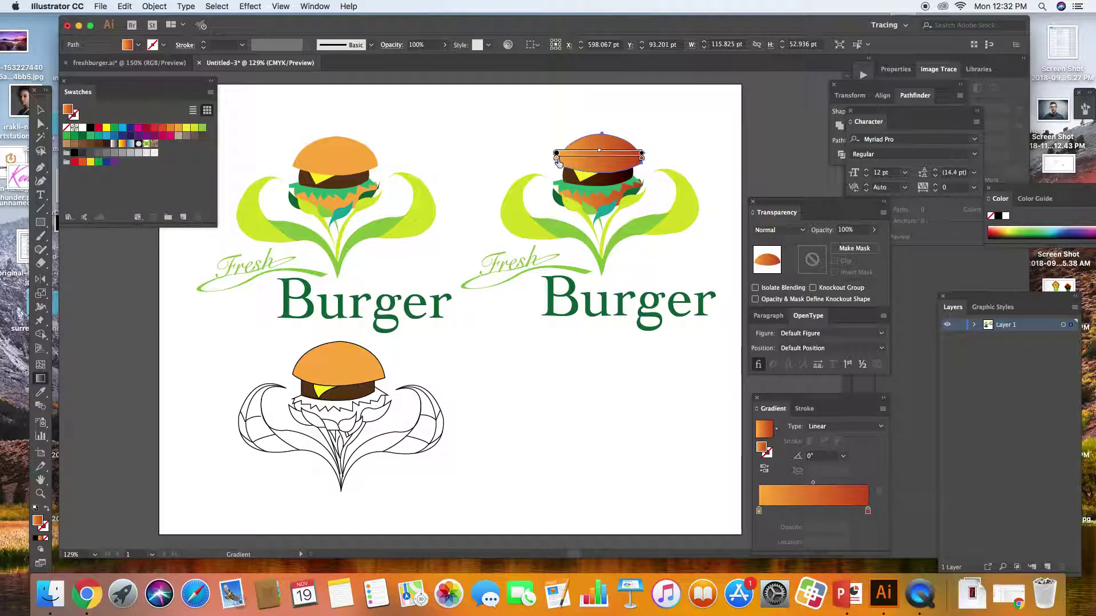
mouse_move(558, 158)
mouse_down()
mouse_move(557, 144)
mouse_move(556, 153)
mouse_up()
drag(645, 151, 642, 176)
drag(557, 143, 576, 149)
mouse_move(637, 167)
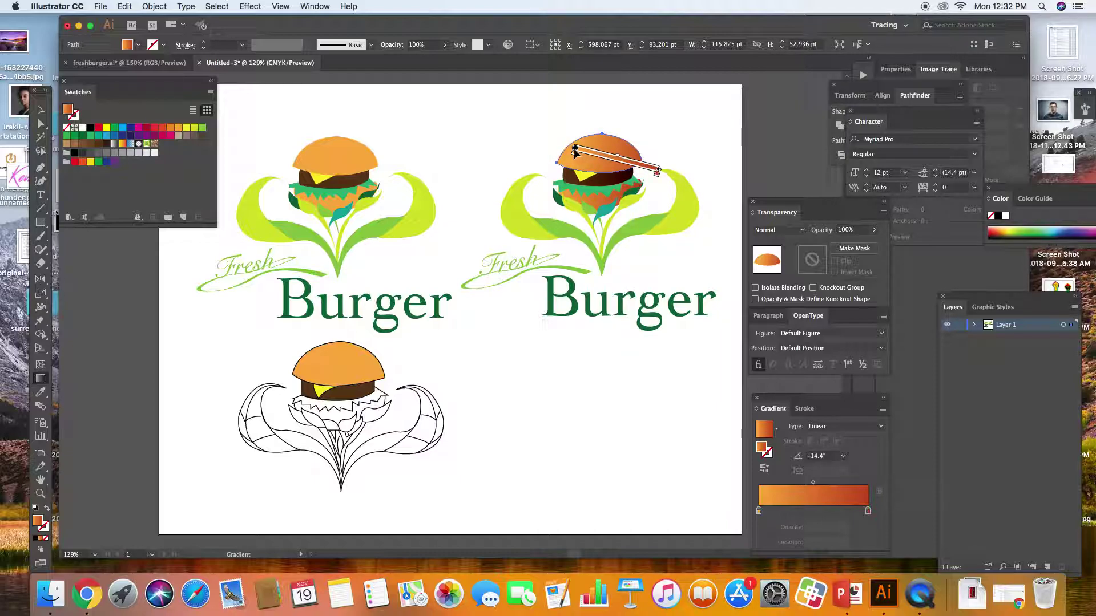
drag(636, 172, 623, 167)
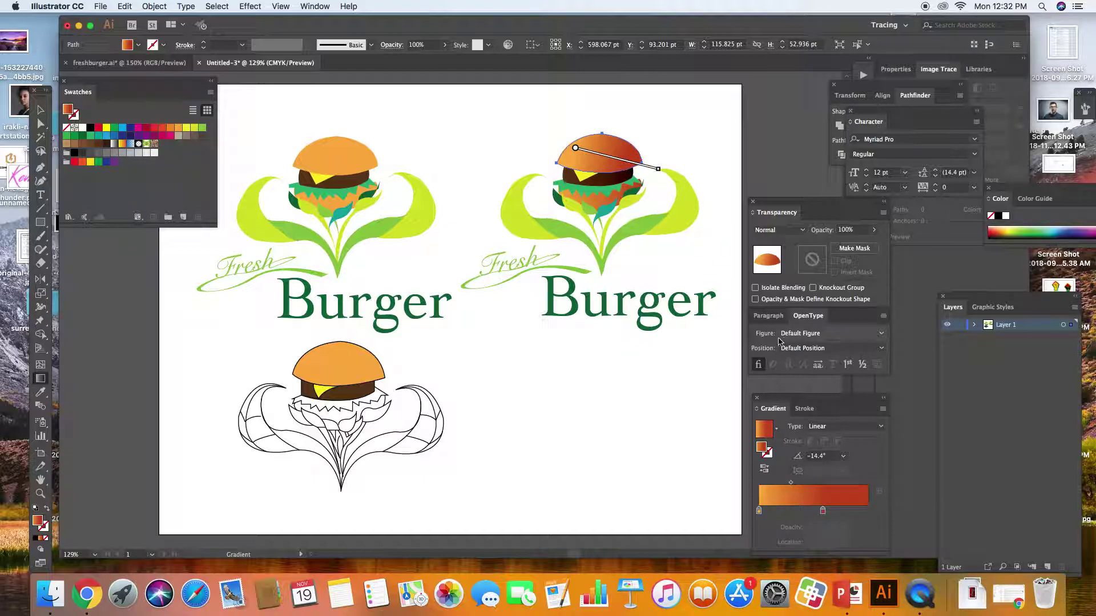
- Return the red stop to the end of the copied upper bun's gradient and add one intermediate stop near the middle, discarding the extra stops
drag(822, 510, 867, 510)
mouse_move(760, 511)
mouse_down()
mouse_move(832, 511)
mouse_move(756, 515)
mouse_up()
click(814, 511)
click(781, 511)
click(843, 511)
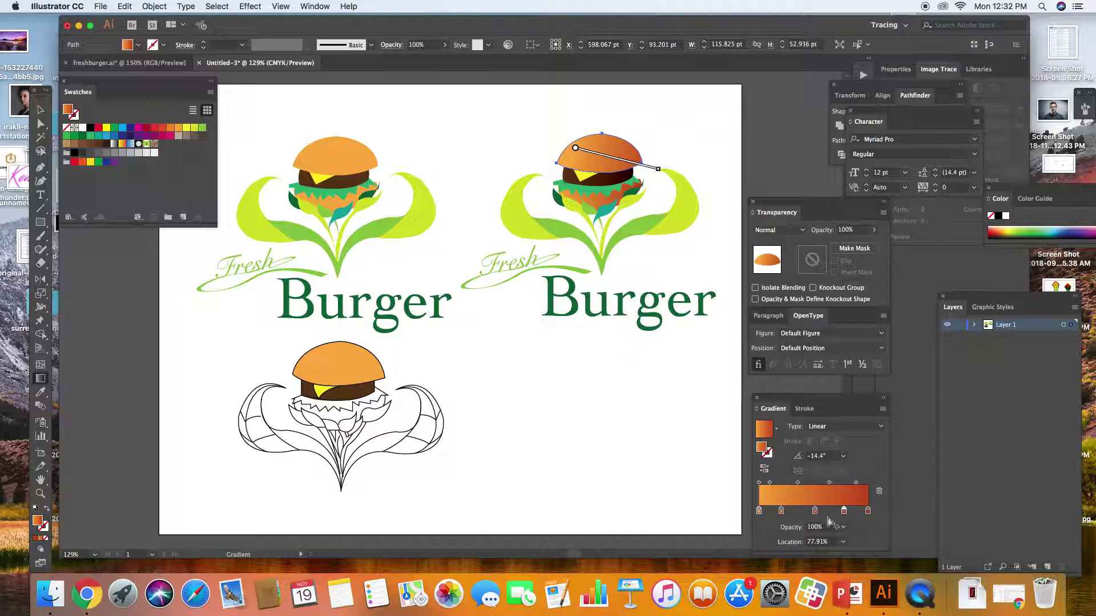
drag(843, 511, 841, 532)
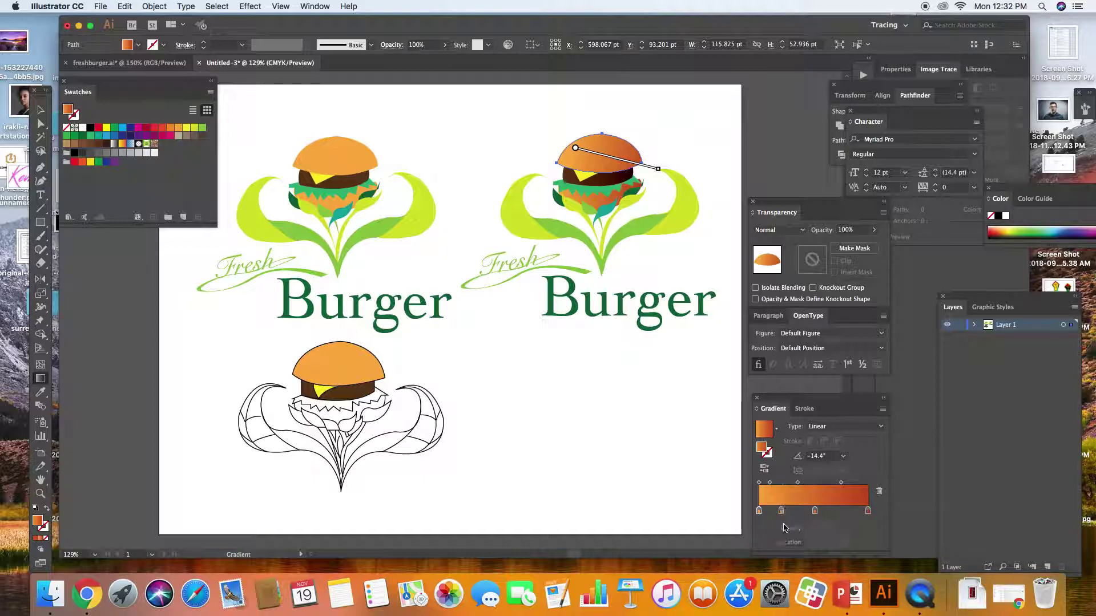
drag(780, 511, 757, 511)
click(785, 511)
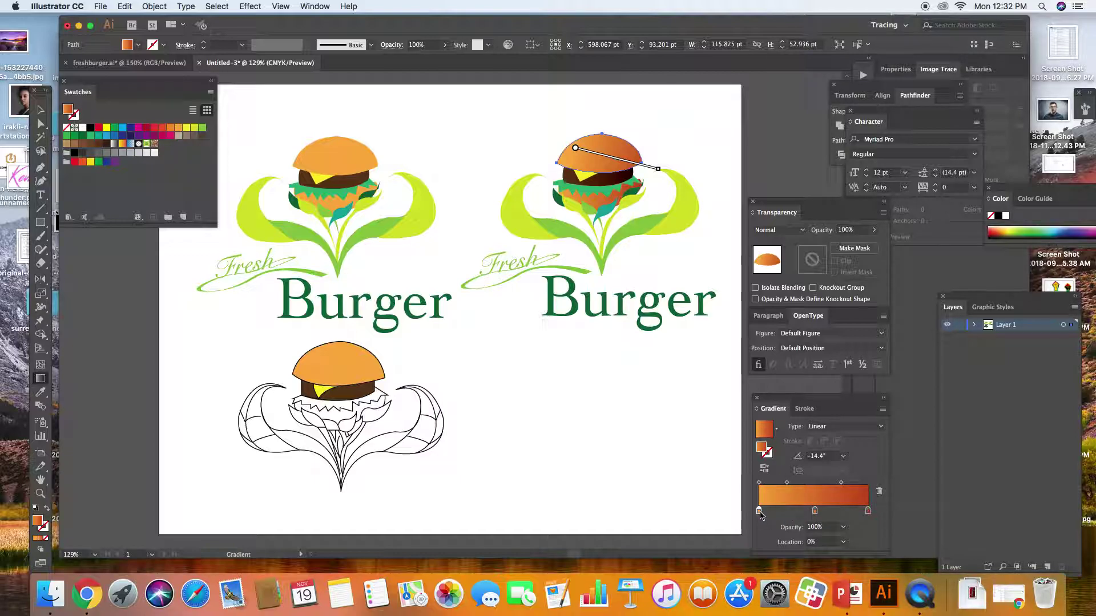
- Recolour the start stop of the copied upper bun's gradient with the bright yellow swatch
double_click(759, 511)
click(758, 463)
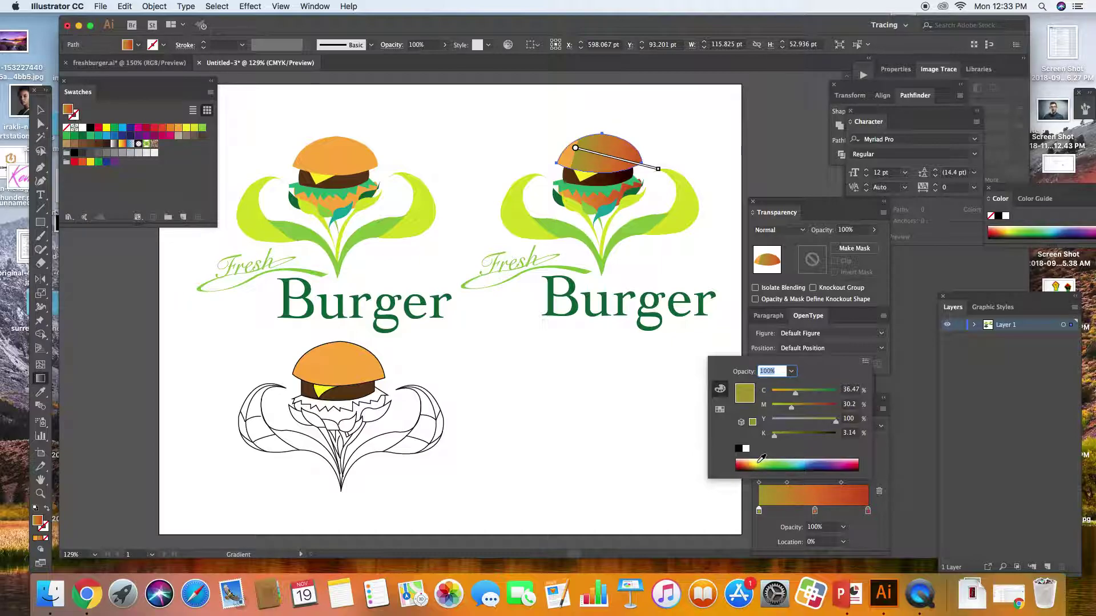
click(753, 463)
click(719, 410)
click(761, 386)
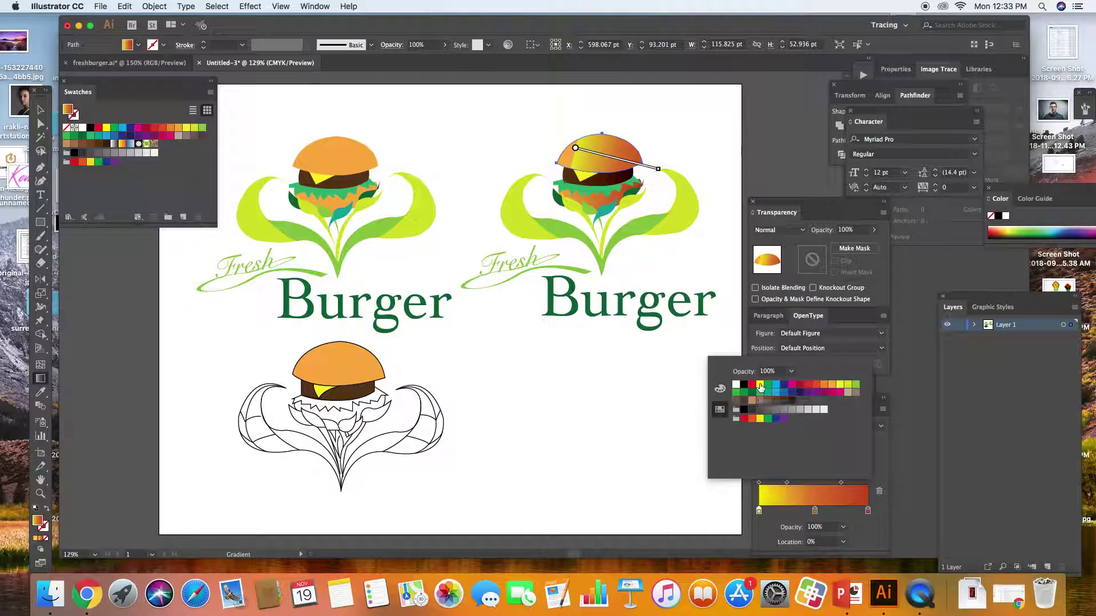
click(913, 509)
- Place the bun gradient's middle stop at 51.36% and shift the gradient's start point slightly inward on the bun
drag(814, 511, 755, 514)
click(759, 512)
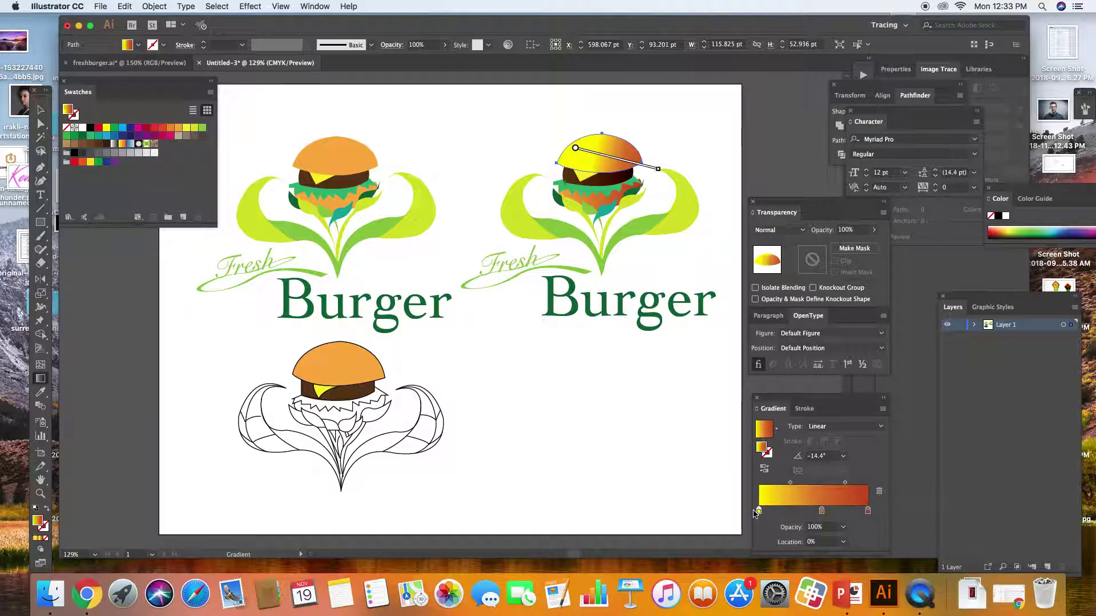
drag(821, 512, 814, 511)
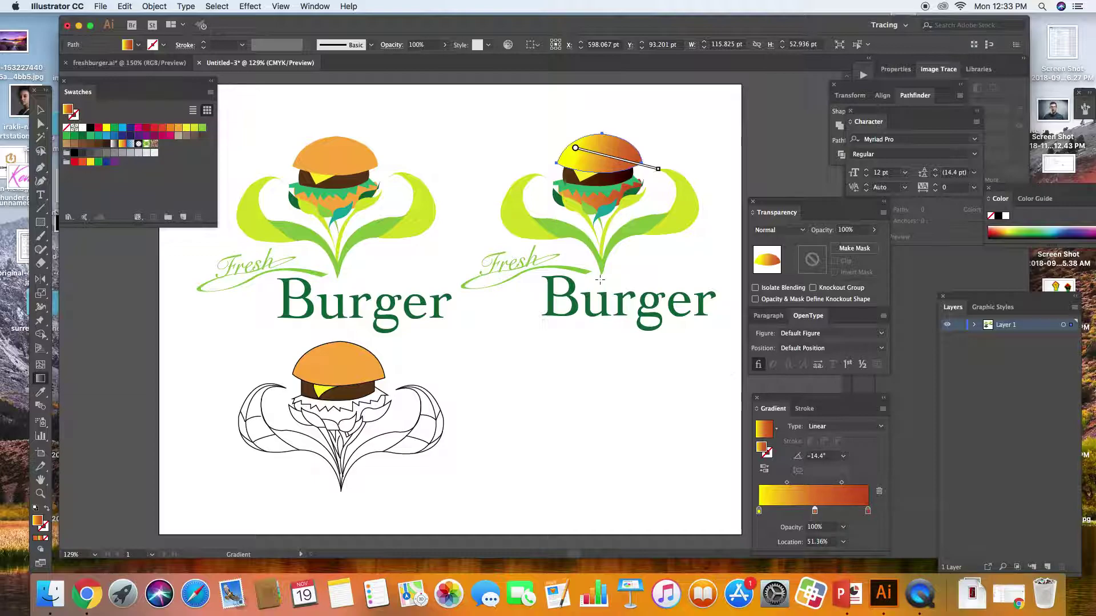
mouse_move(575, 151)
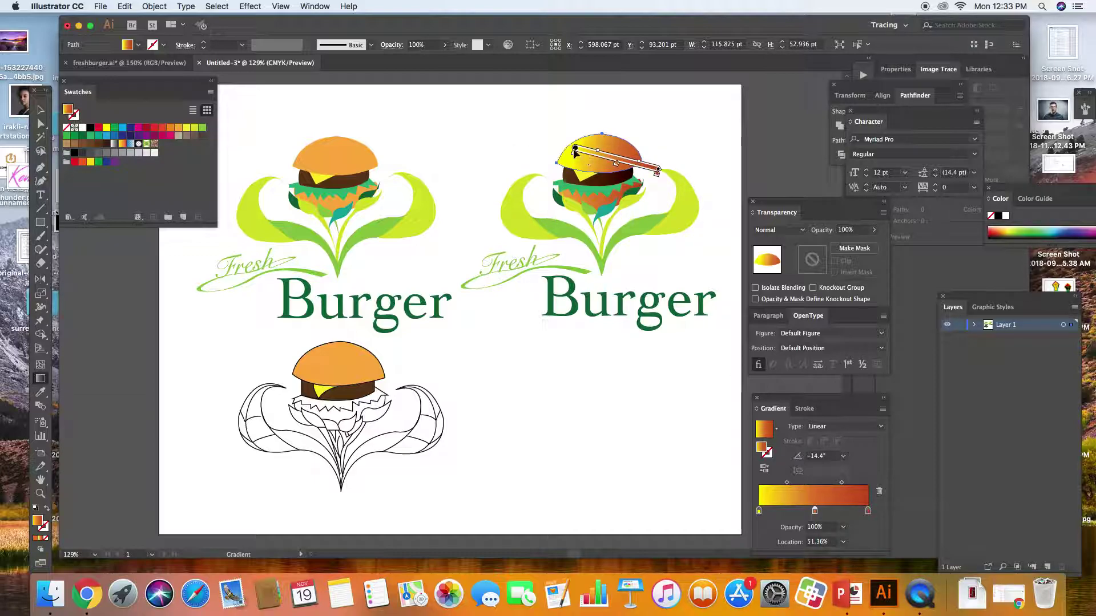
drag(574, 155, 580, 158)
key(cmd+z)
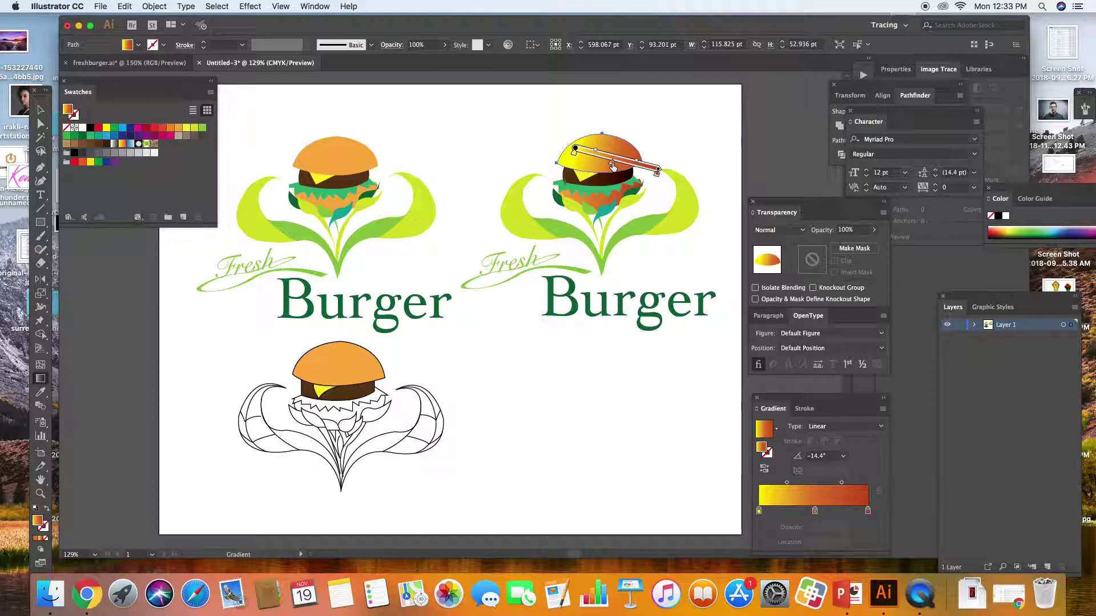
drag(576, 150, 585, 153)
- Recolour the bun gradient's start stop from the light orange swatch to a pale tint with M 12 and Y 41, and deselect
double_click(759, 511)
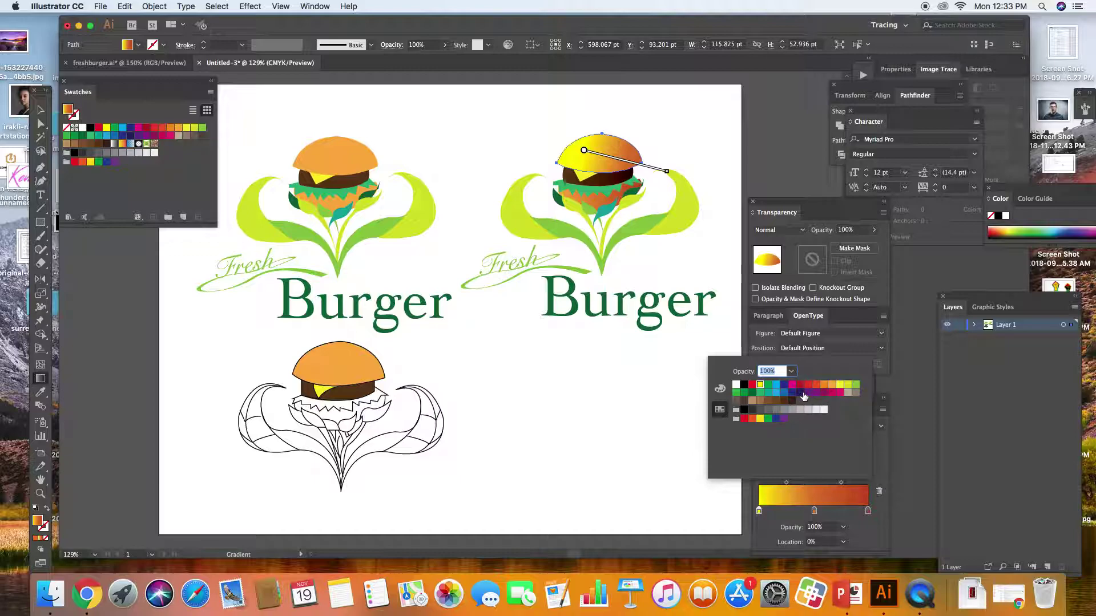
click(832, 388)
click(719, 389)
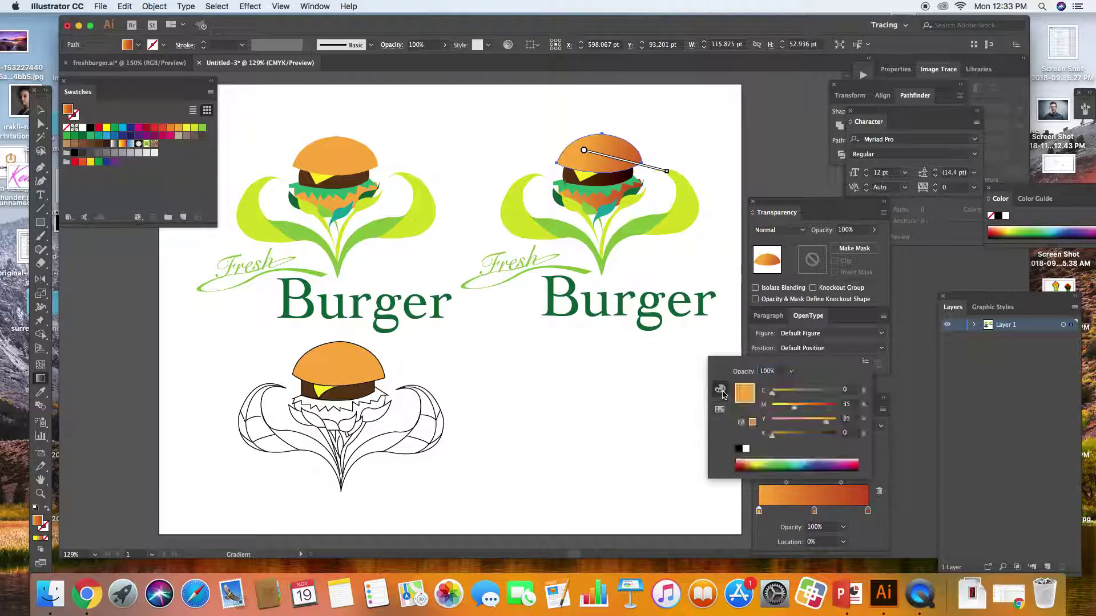
drag(782, 420, 789, 423)
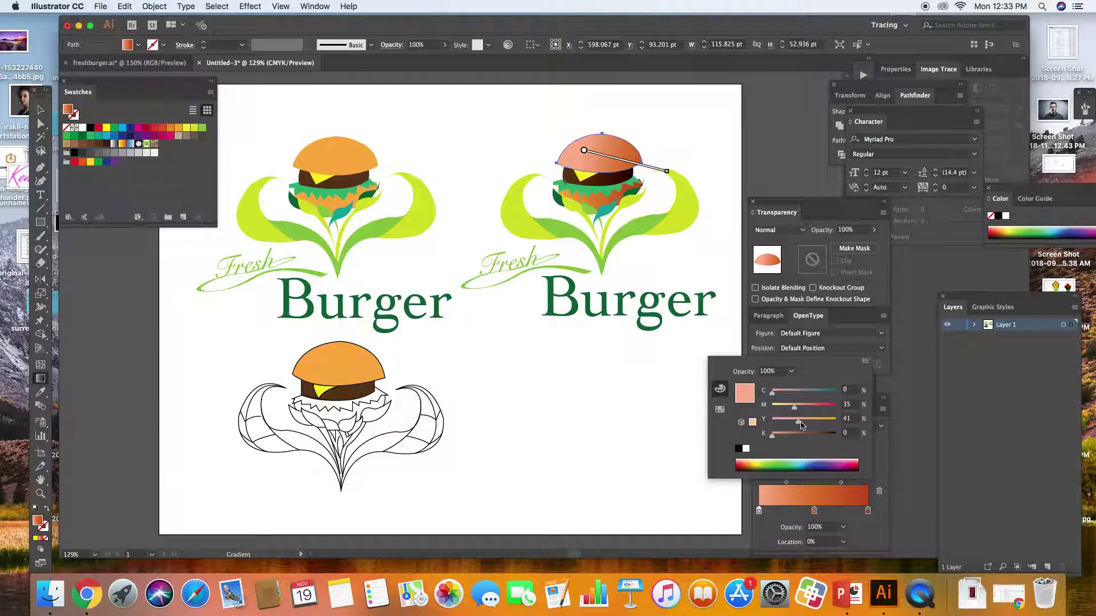
drag(793, 408, 780, 409)
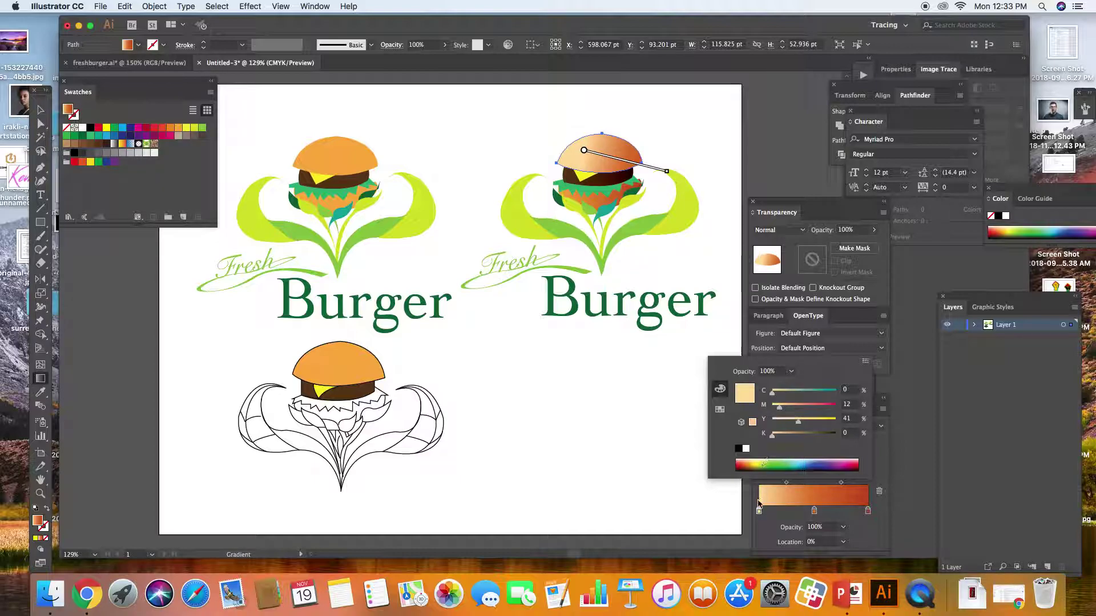
click(751, 504)
click(41, 110)
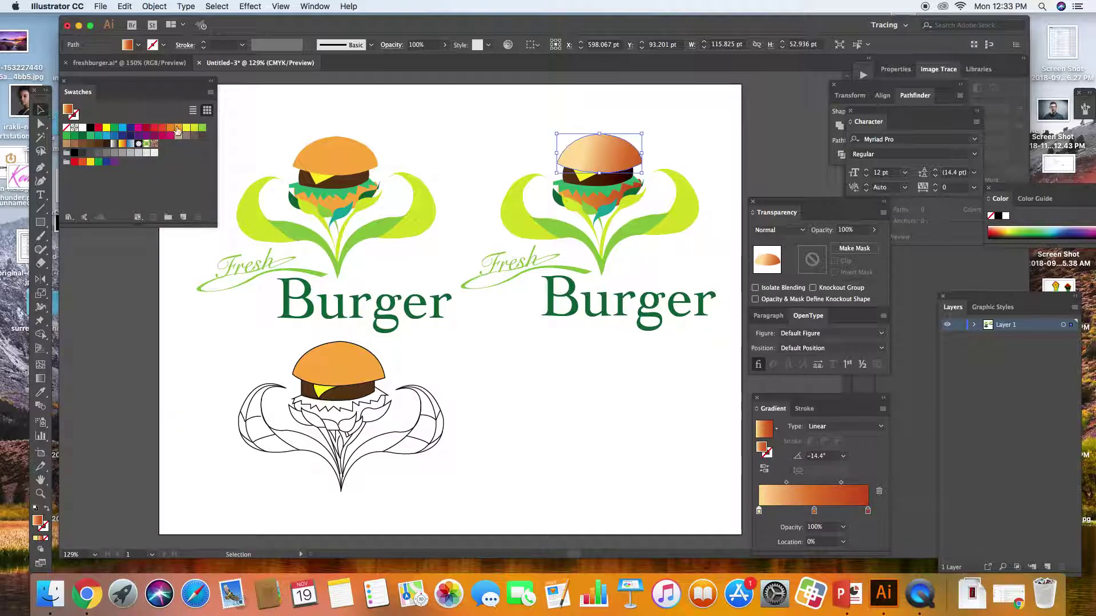
click(407, 133)
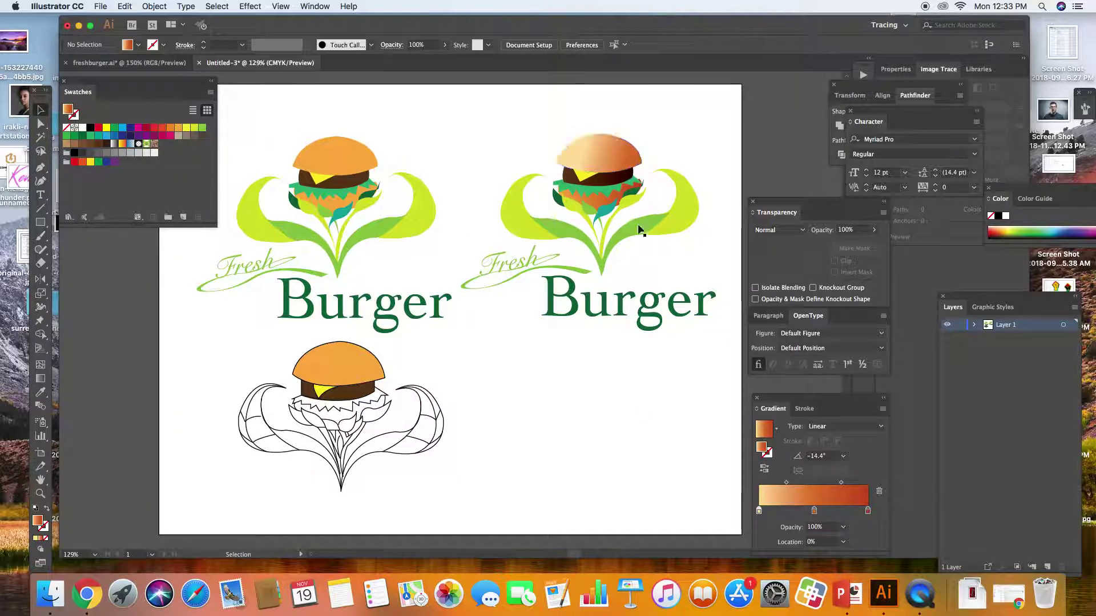
- Select the copied upper bun and add a gradient stop at 74.04%
click(595, 204)
click(587, 145)
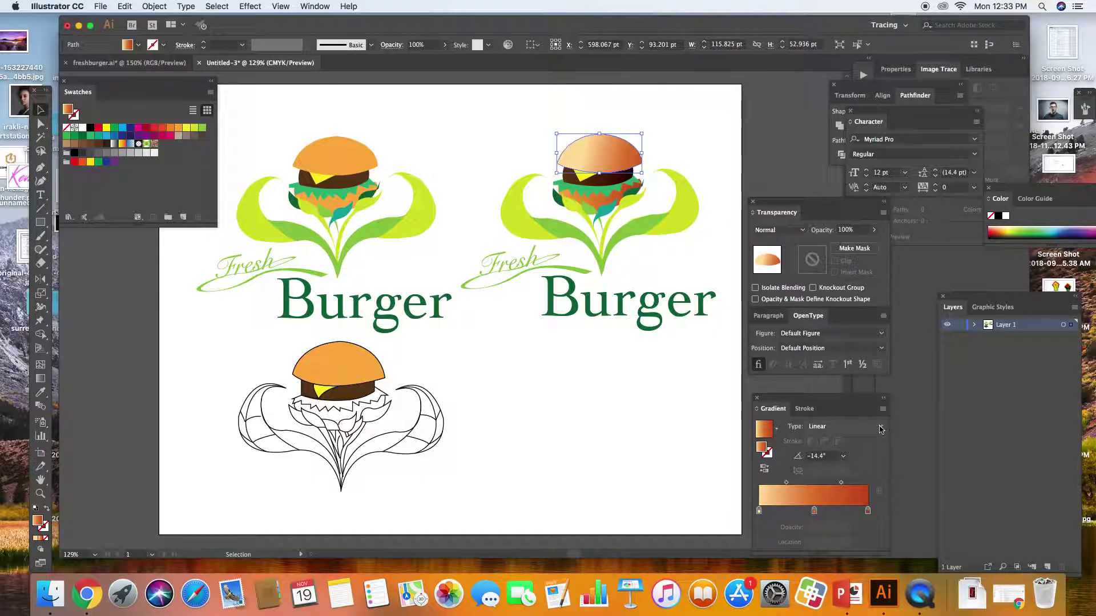
click(840, 511)
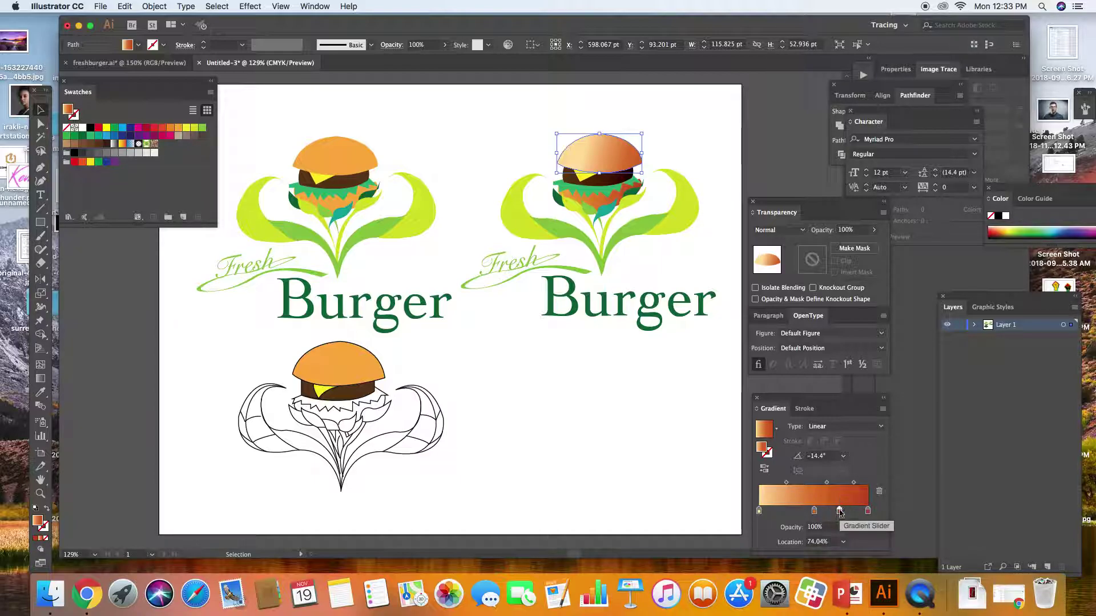
- Try colouring the 74.04% stop green and adding a red stop at 31.83% to the bun's gradient, and deselect
double_click(839, 510)
click(795, 463)
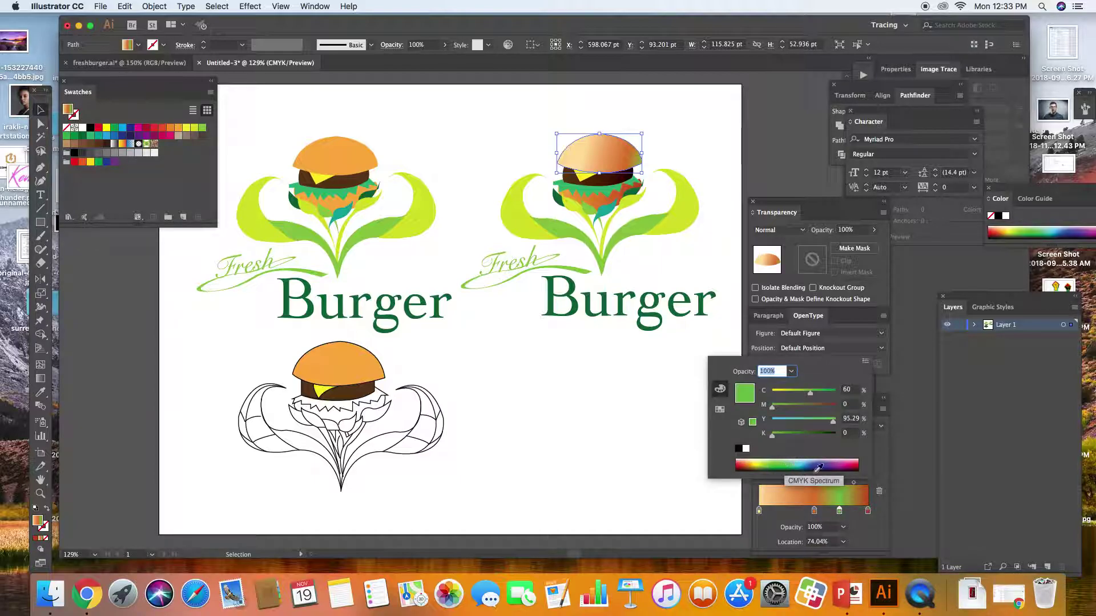
key(Escape)
click(794, 510)
double_click(793, 511)
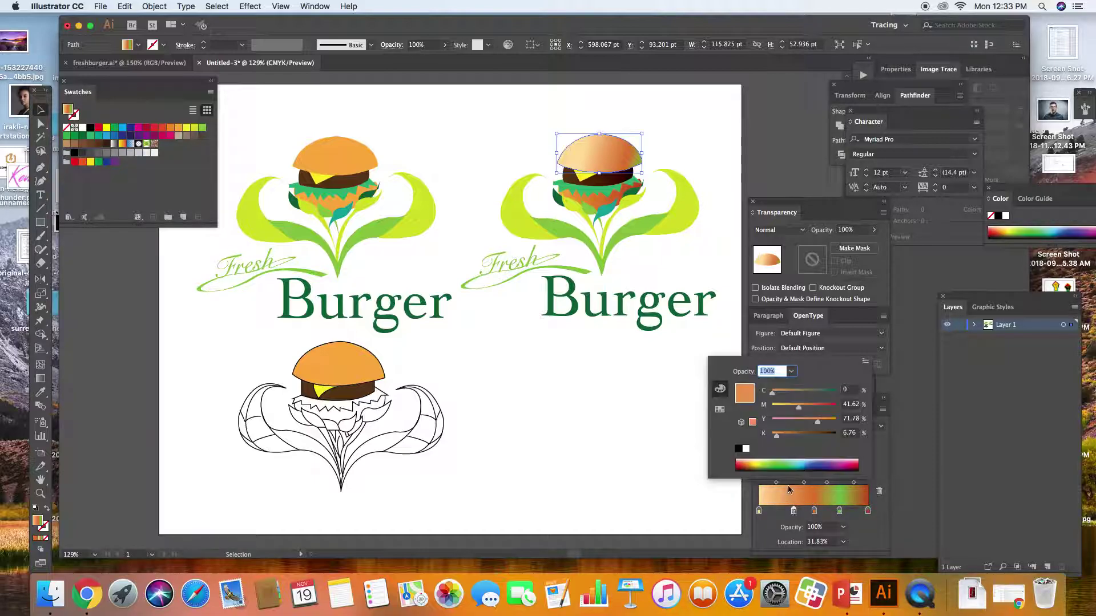
click(743, 463)
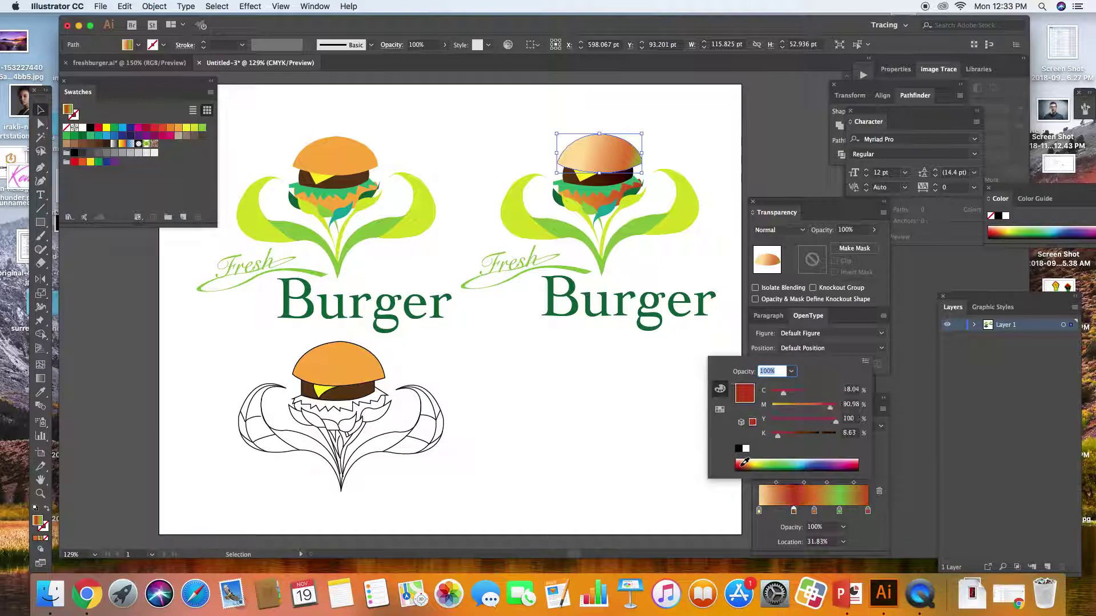
click(918, 452)
click(685, 358)
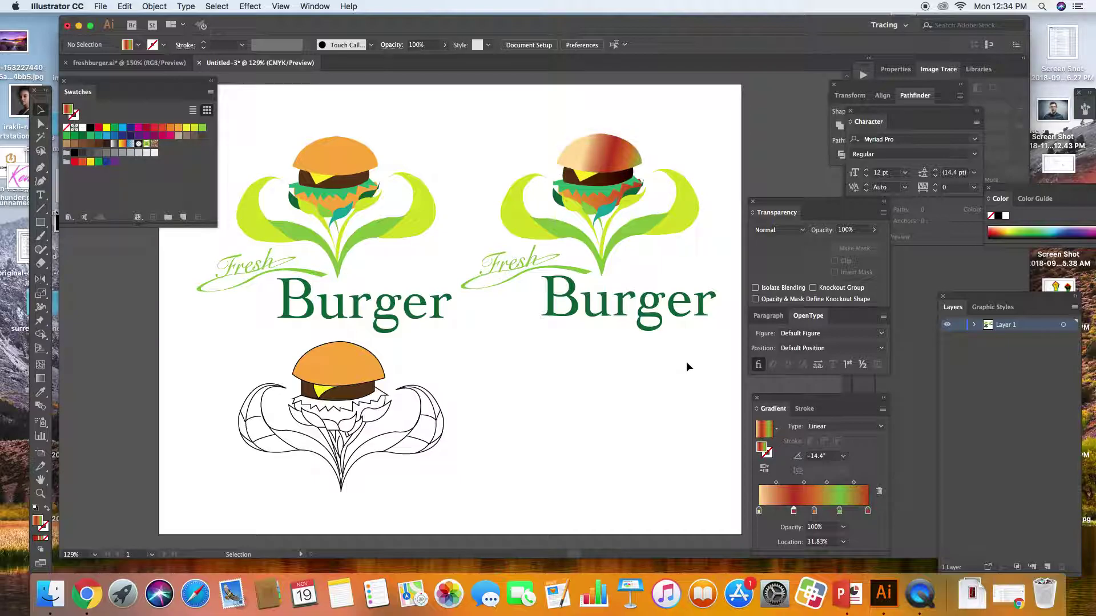
- Undo the green recolouring and the added red stop in the bun's gradient, and deselect
key(super+z)
key(super+z)
key(super+z)
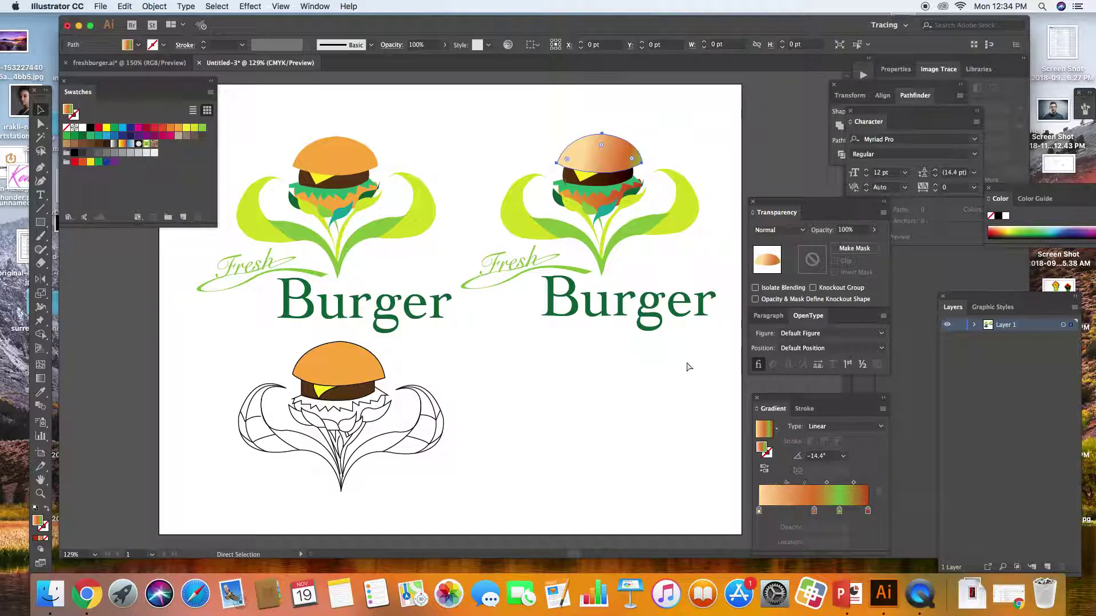
key(shift+super+z)
key(v)
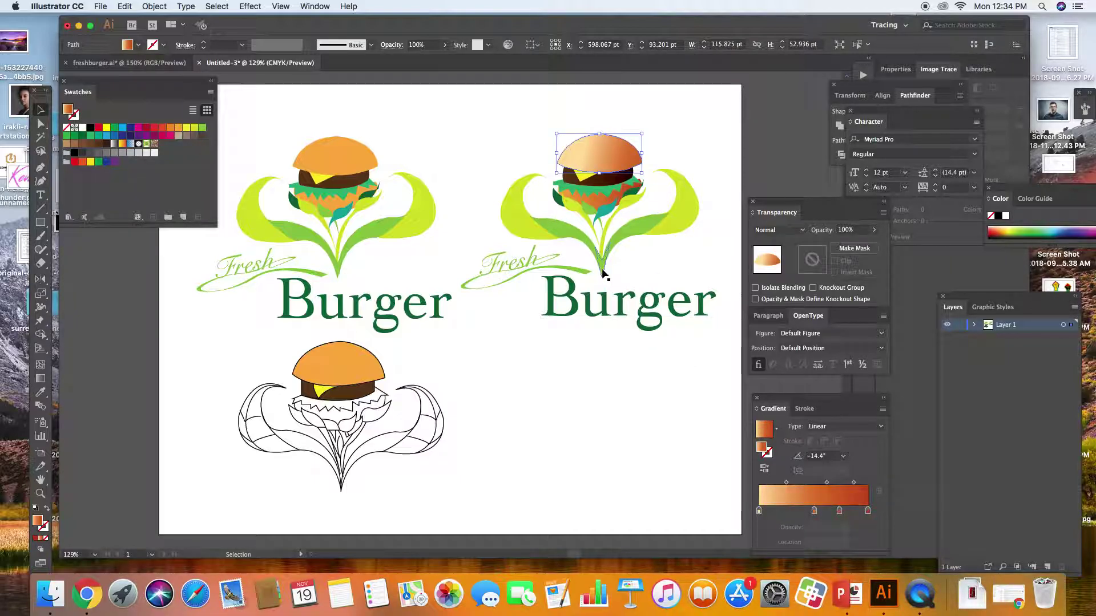
click(508, 144)
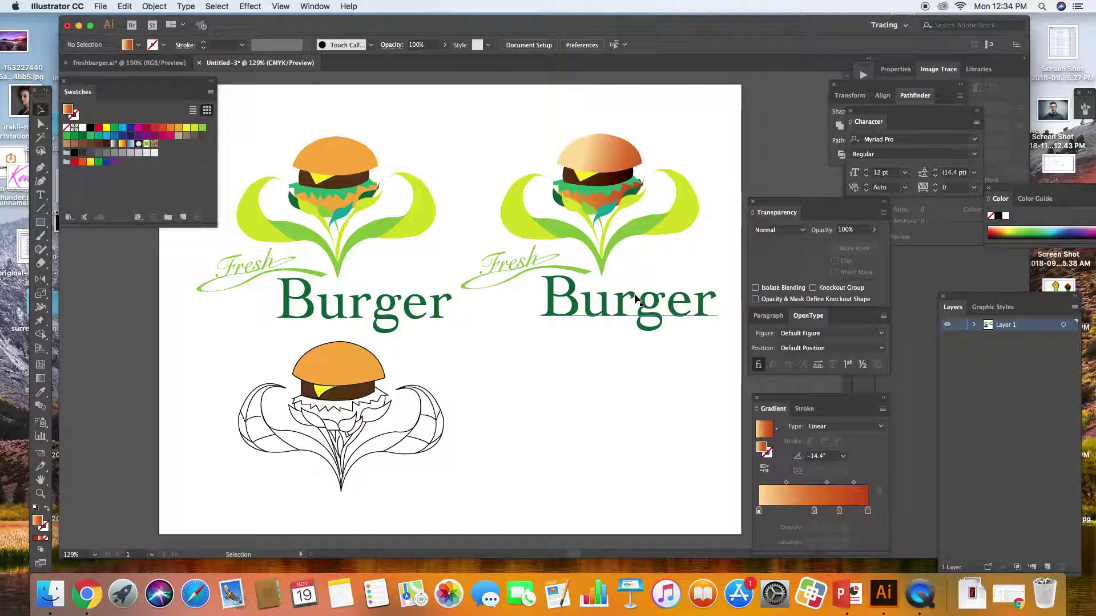
- Change the copied upper bun's gradient type to Radial and deselect
click(602, 151)
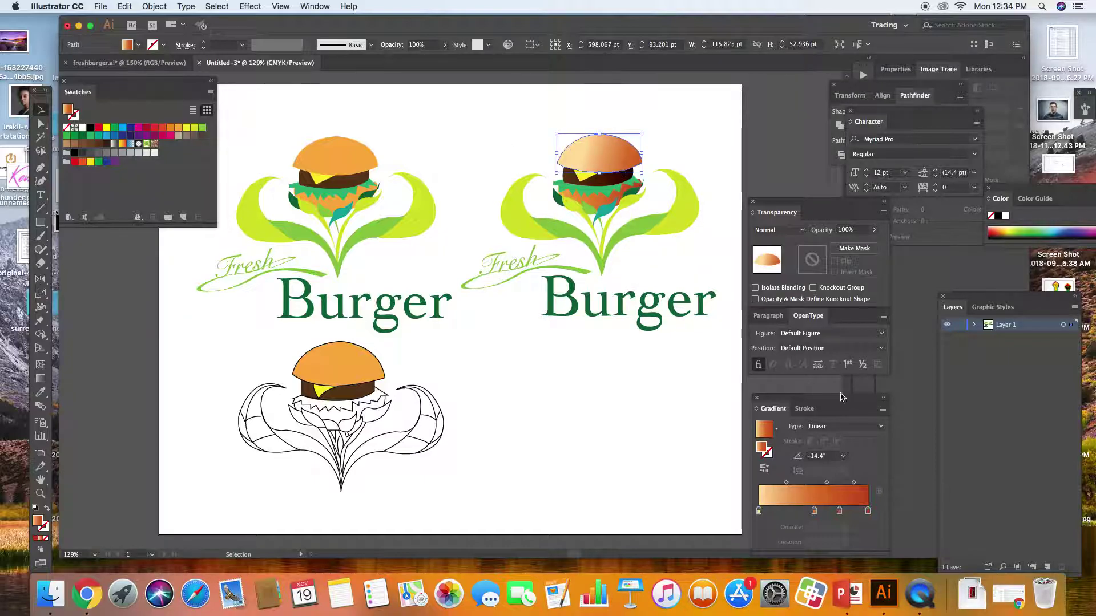
click(870, 428)
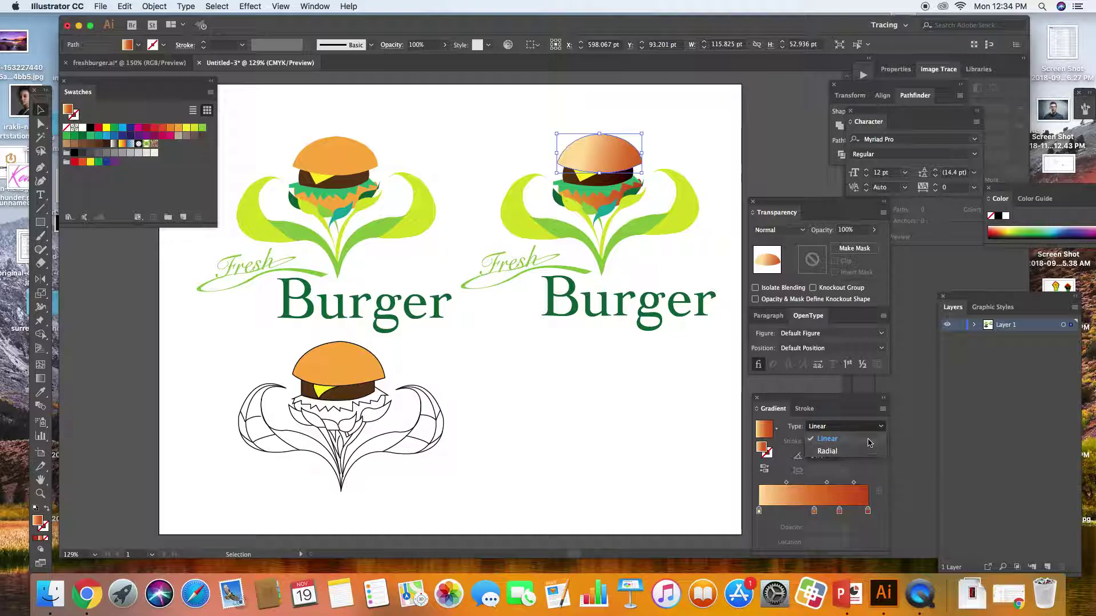
click(578, 148)
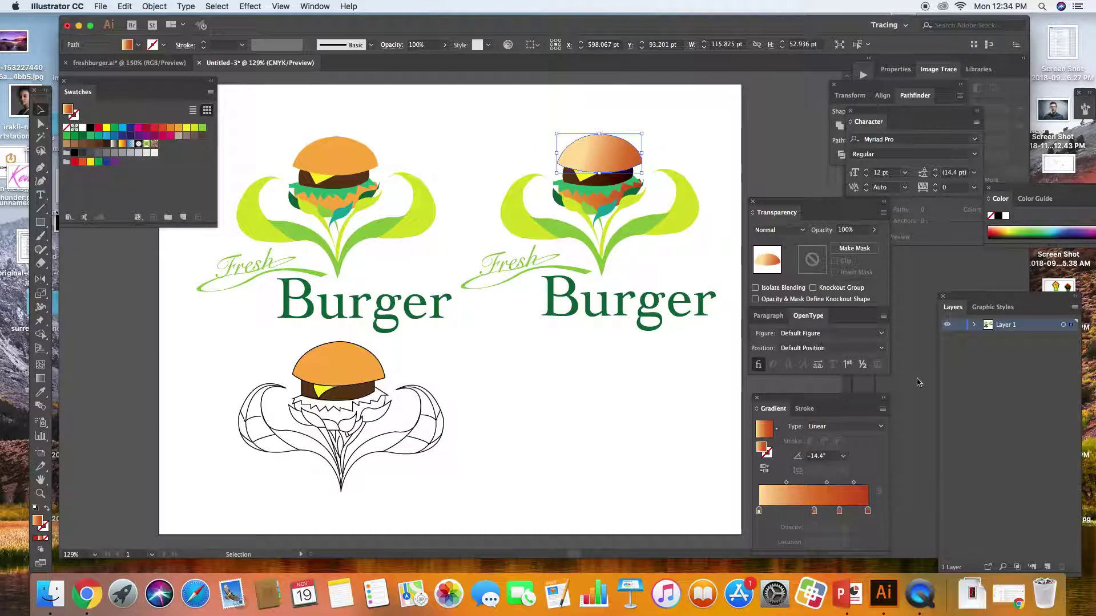
click(867, 429)
click(871, 453)
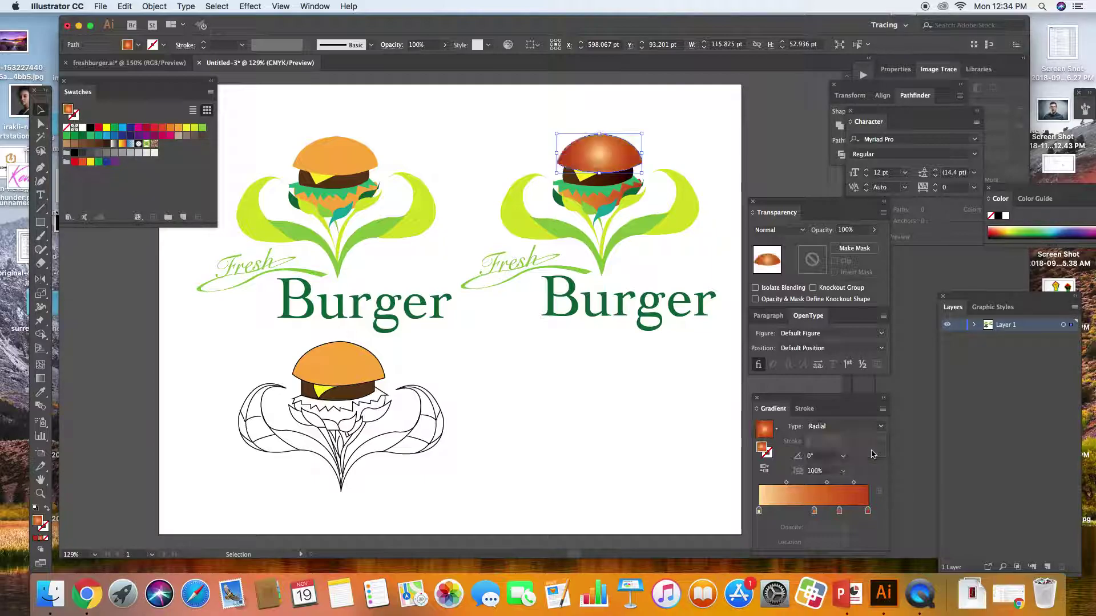
click(667, 420)
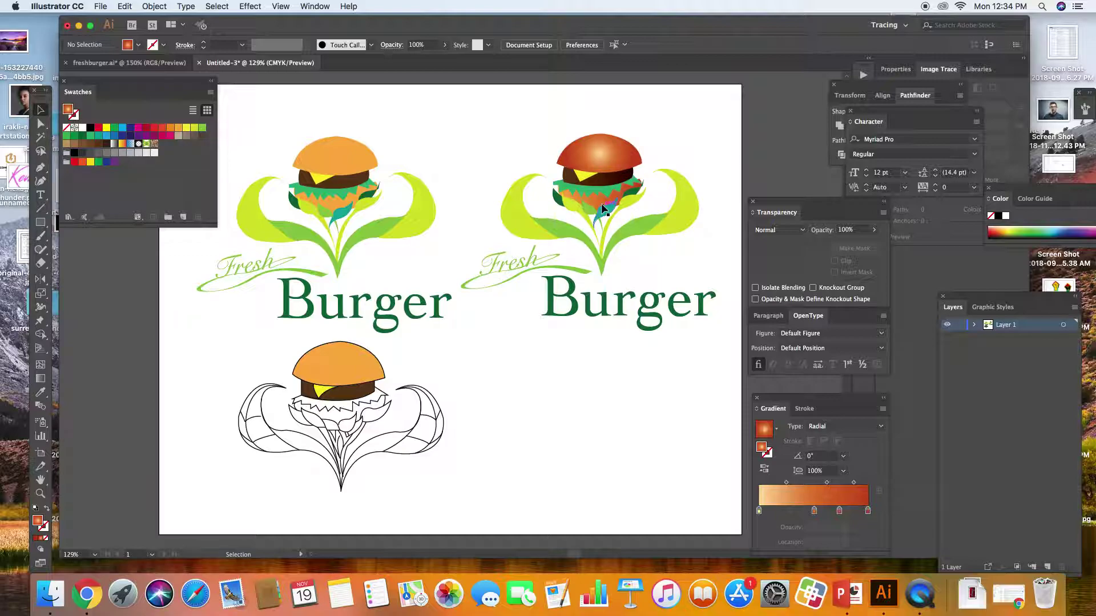
click(605, 153)
click(678, 166)
click(619, 161)
click(693, 151)
- Enlarge the bun's radial gradient, flatten it to a 66.6% aspect ratio and move its centre to the bun's upper left with the Gradient tool
click(614, 147)
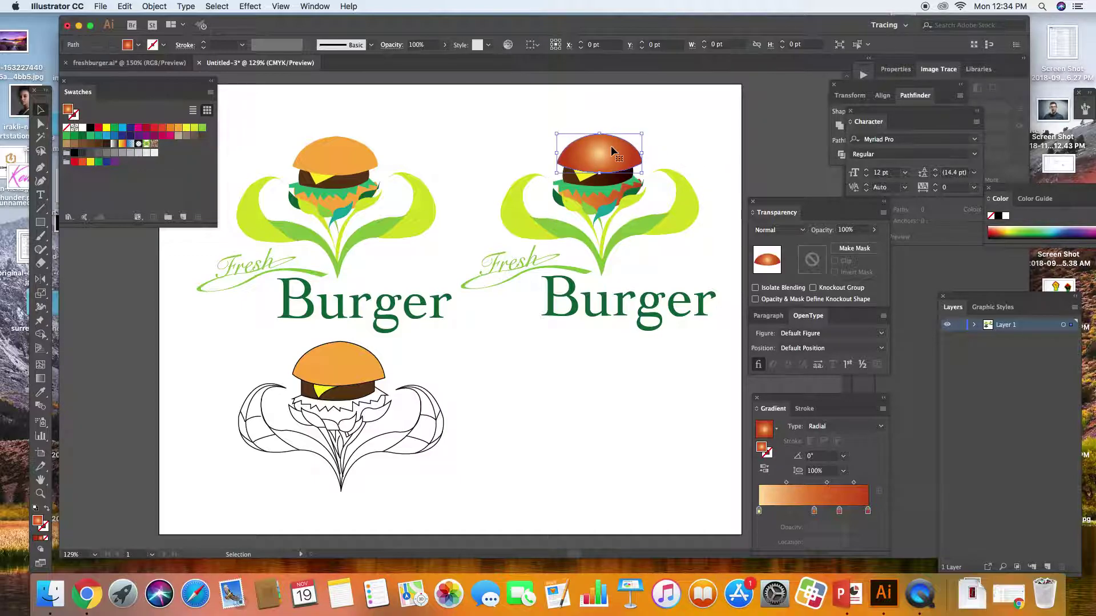
click(40, 379)
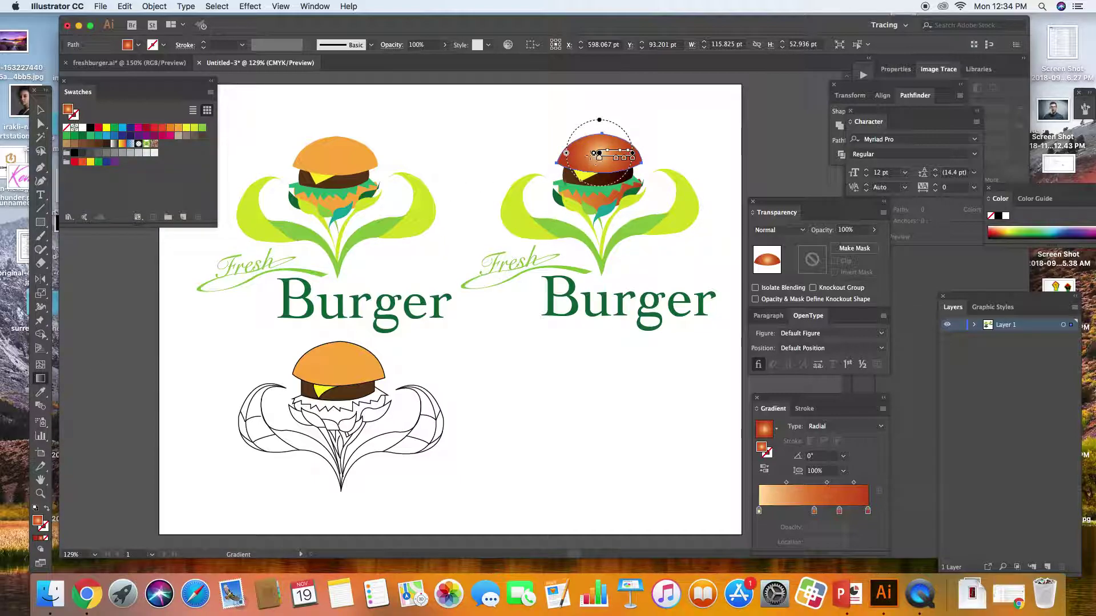
drag(567, 157, 554, 150)
drag(599, 108, 587, 149)
mouse_move(556, 148)
drag(630, 156, 638, 155)
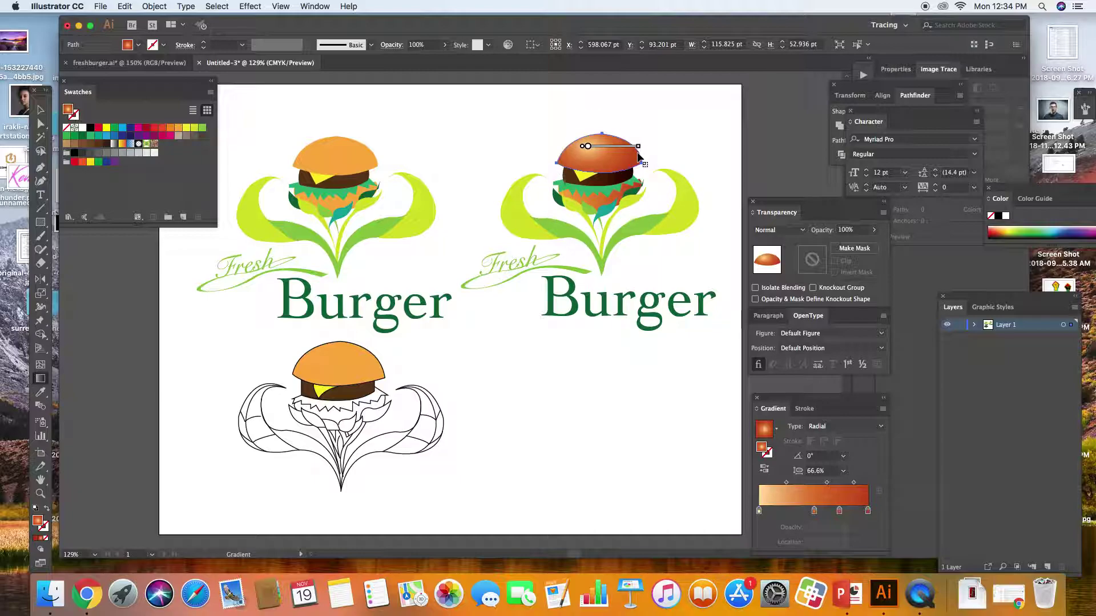
- Rotate the bun's radial gradient to -15.7° and return to the Selection tool
mouse_move(626, 155)
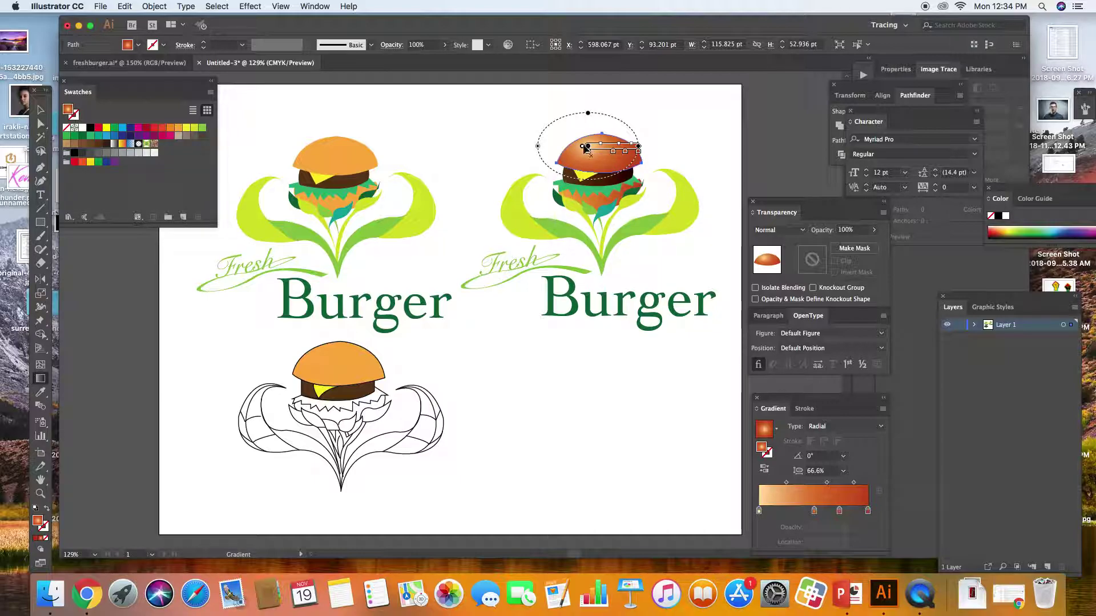
drag(538, 143, 542, 135)
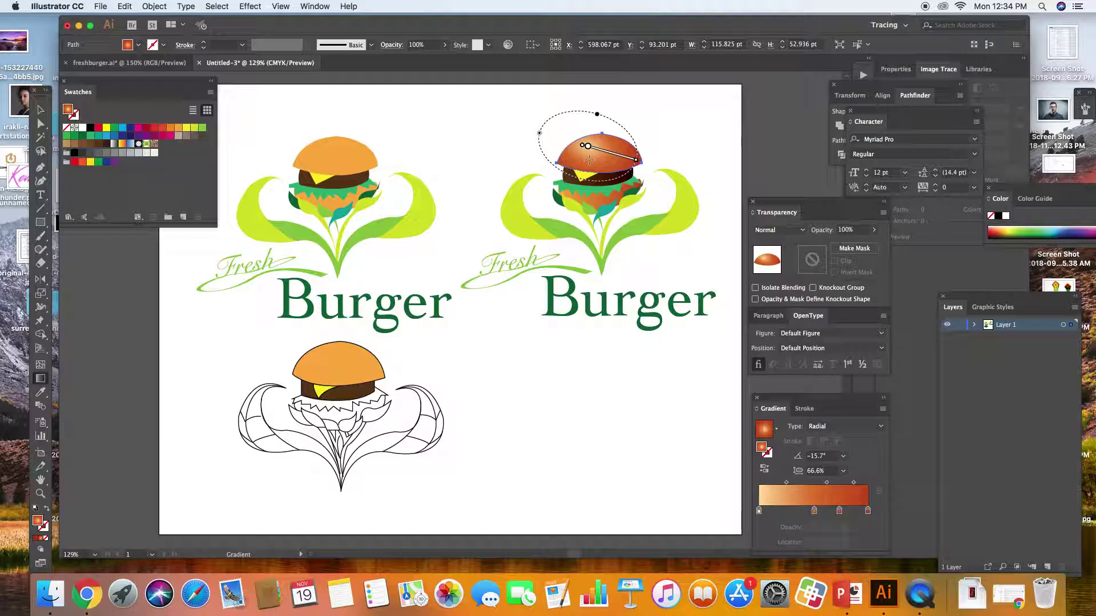
click(40, 109)
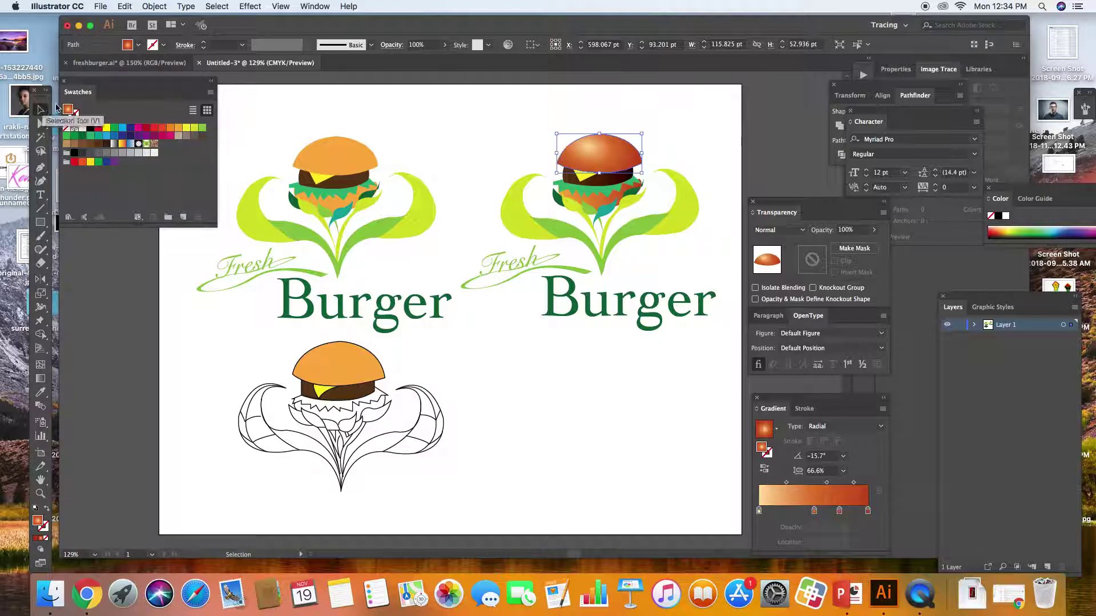
- Add a stop near the dark end of the copied bun's radial gradient, darken the end stop to 46% black, and deselect
click(456, 166)
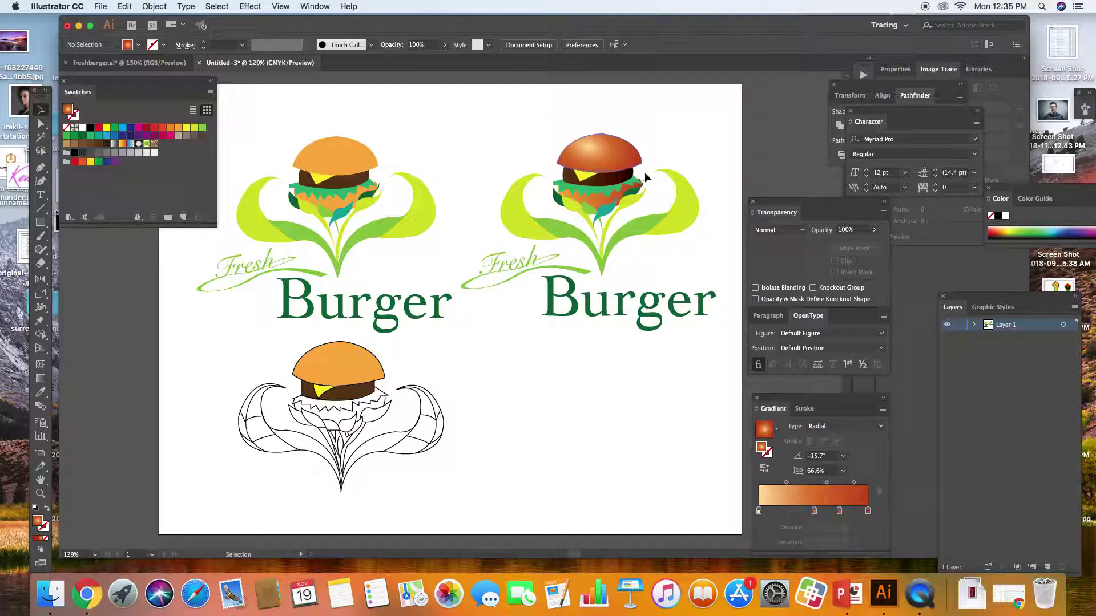
click(606, 149)
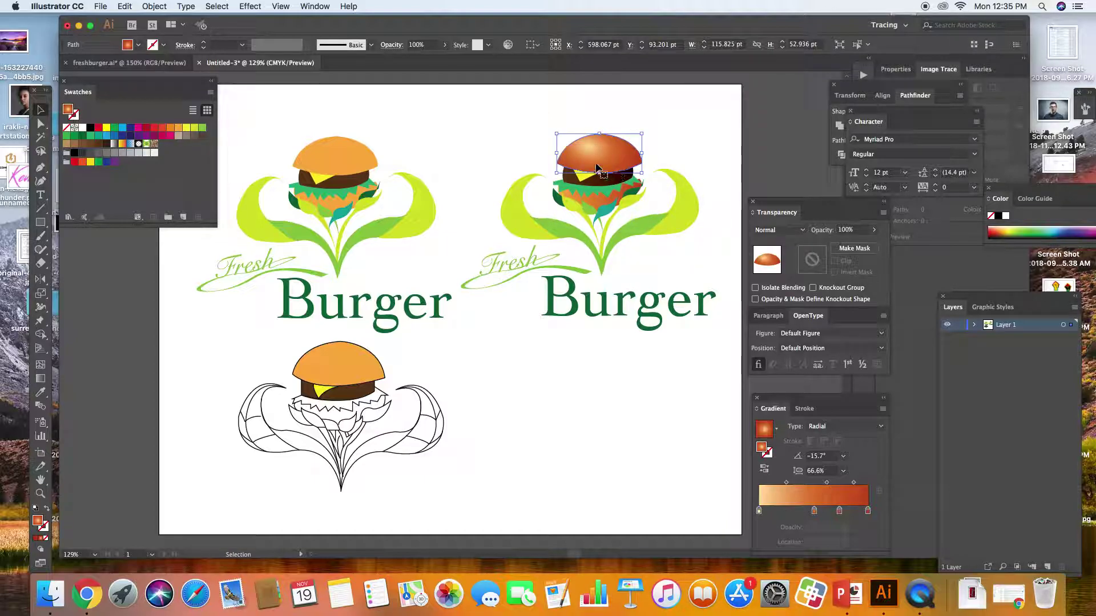
drag(869, 515, 868, 513)
double_click(868, 513)
mouse_move(800, 437)
mouse_down()
mouse_move(817, 437)
mouse_move(802, 436)
mouse_up()
click(615, 394)
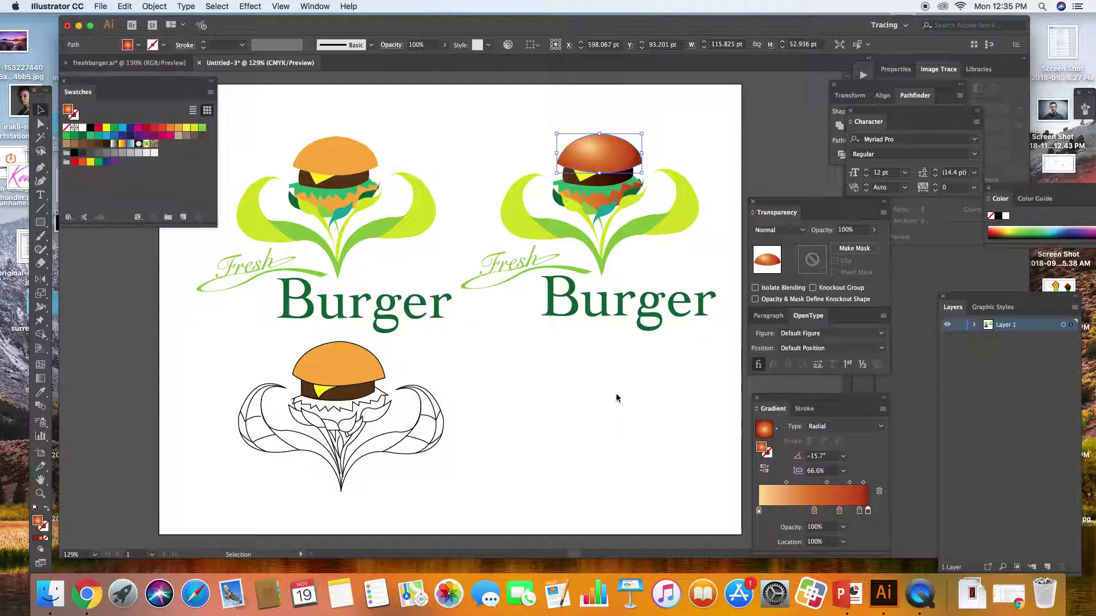
click(616, 393)
- Shift the dark red stops of the bun's gradient inward, with one at location 70.59%, and deselect the bun
click(616, 165)
drag(859, 510, 835, 515)
click(650, 458)
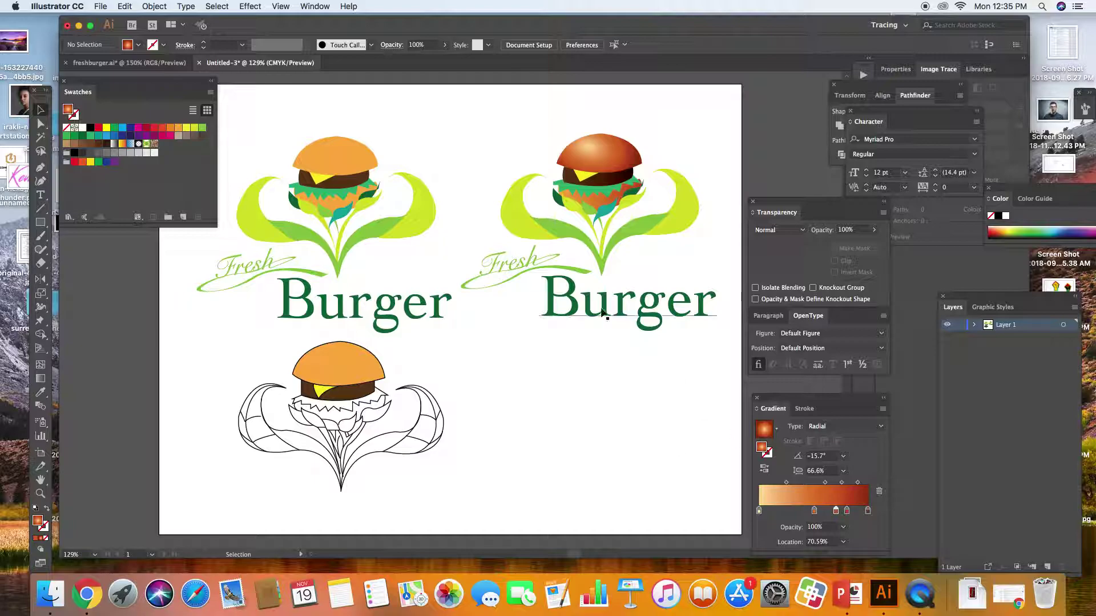
click(611, 158)
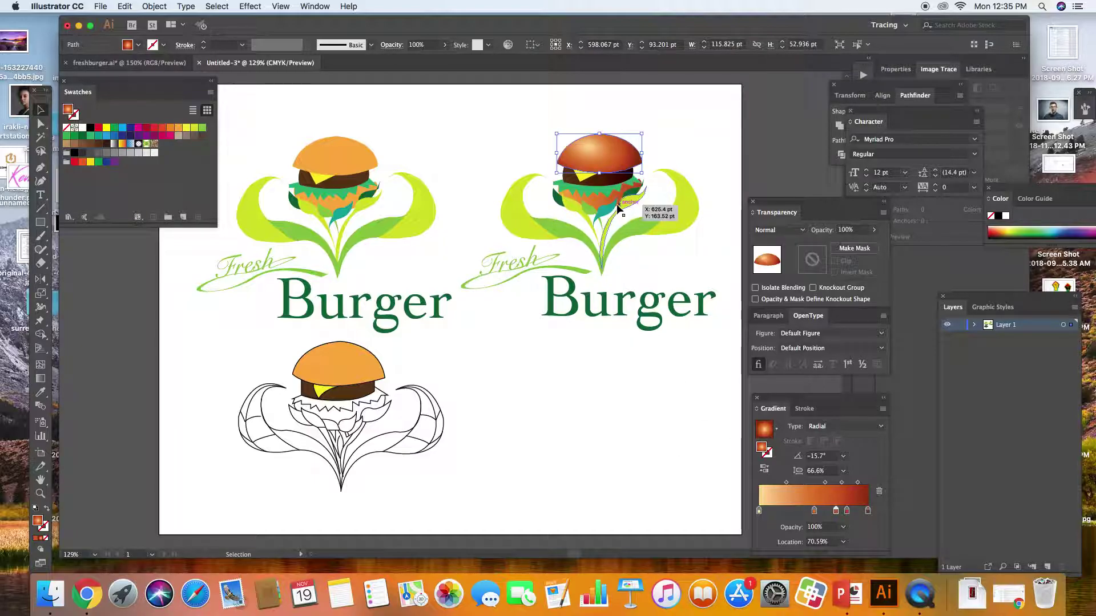
click(702, 191)
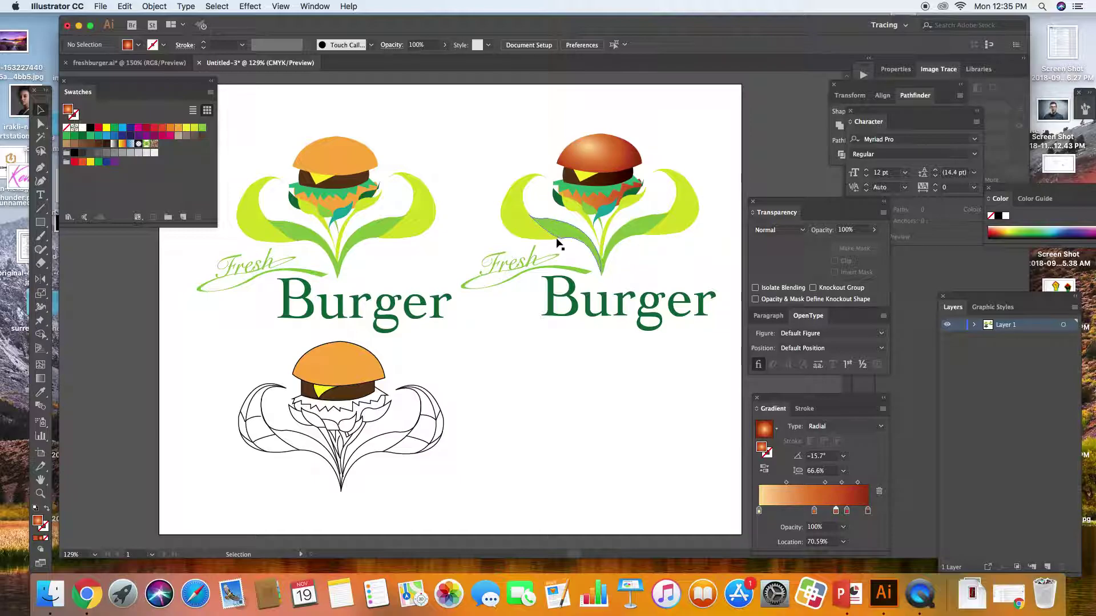
- Try applying the bun's gradient to the copied cheese slice and sampling yellow from the original cheese with the Eyedropper
click(587, 174)
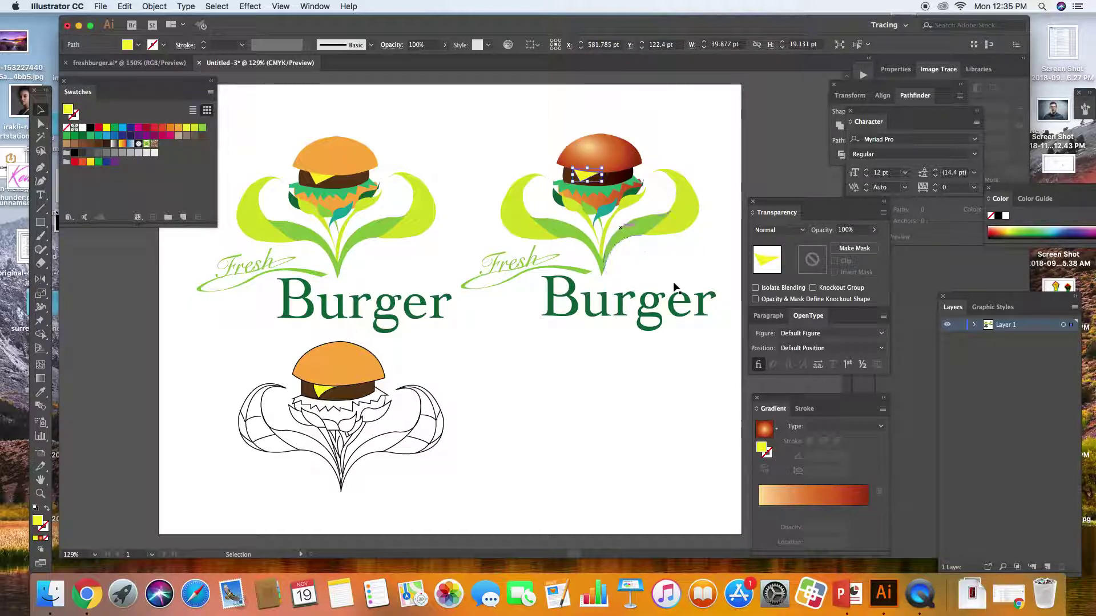
click(774, 487)
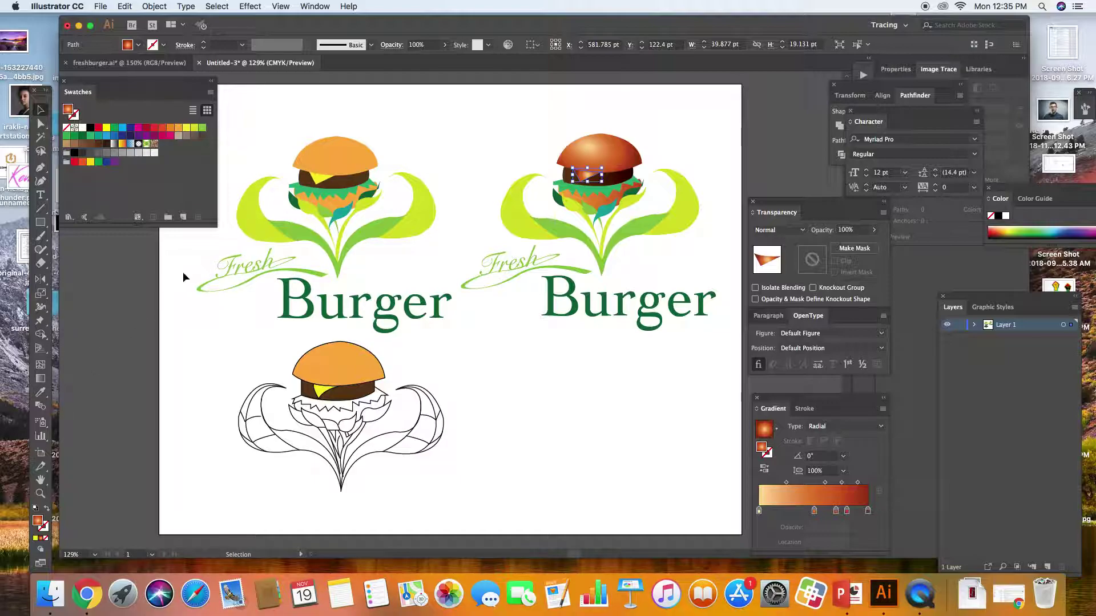
key(i)
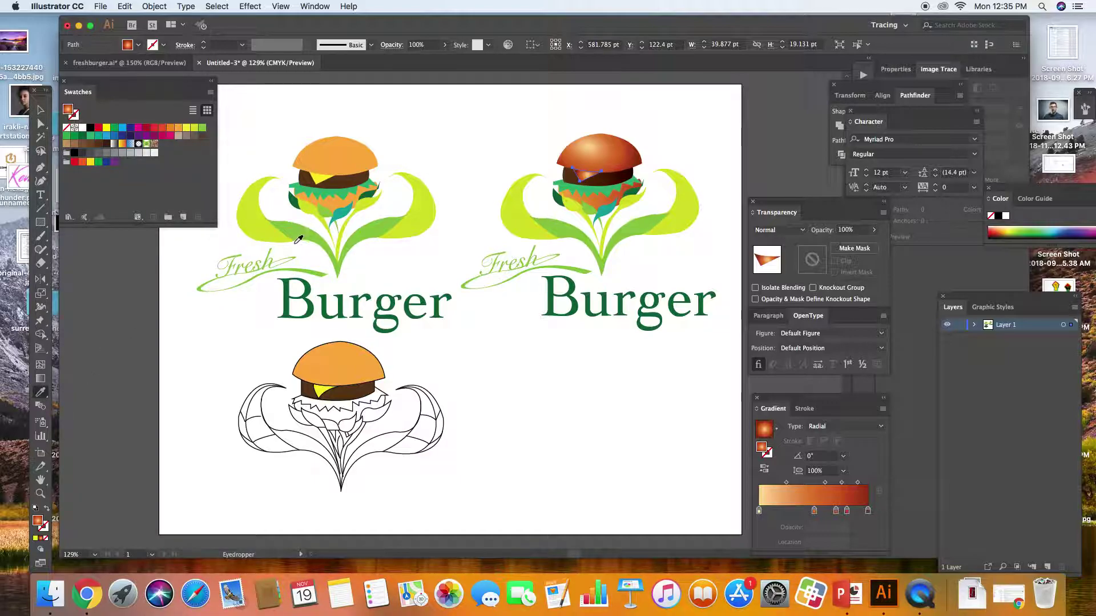
click(324, 175)
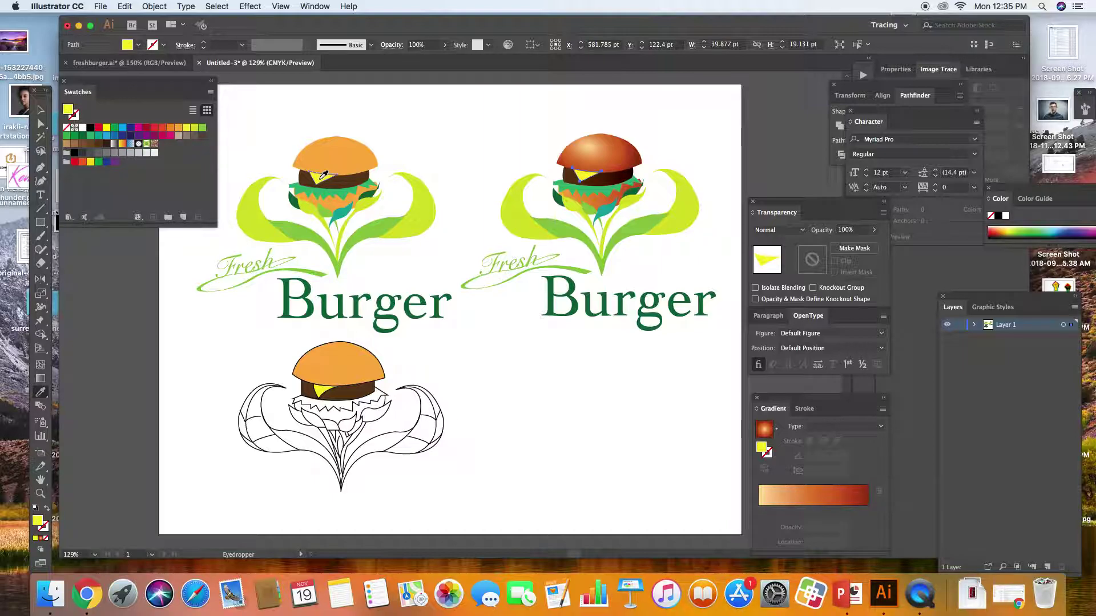
click(37, 107)
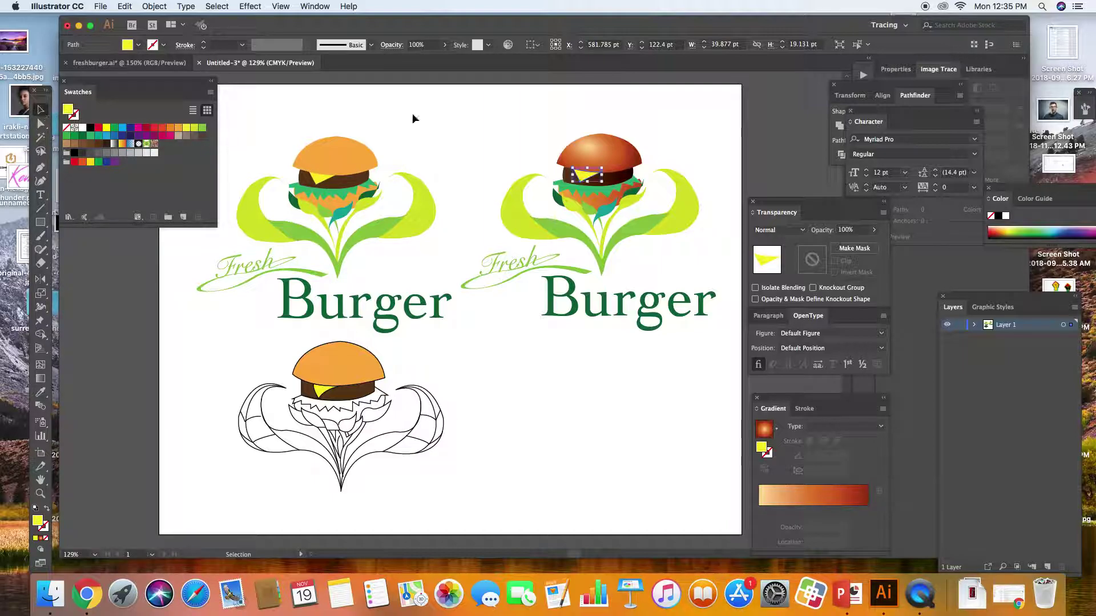
click(507, 146)
click(581, 181)
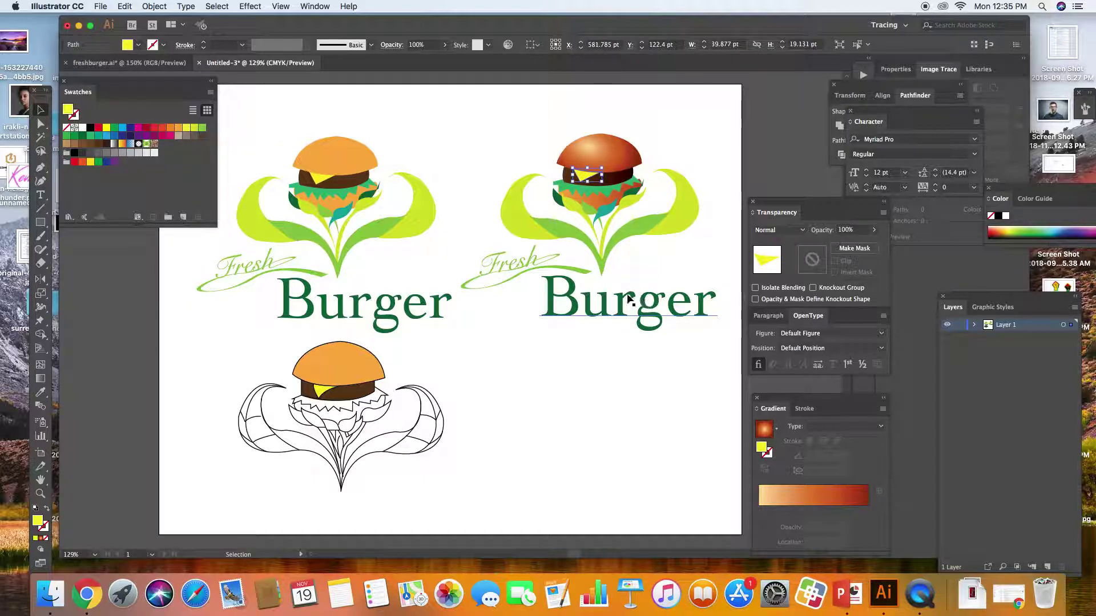
- Fill the copied cheese slice with the radial gradient and recolour its first stop with yellow sampled from the original cheese
click(815, 496)
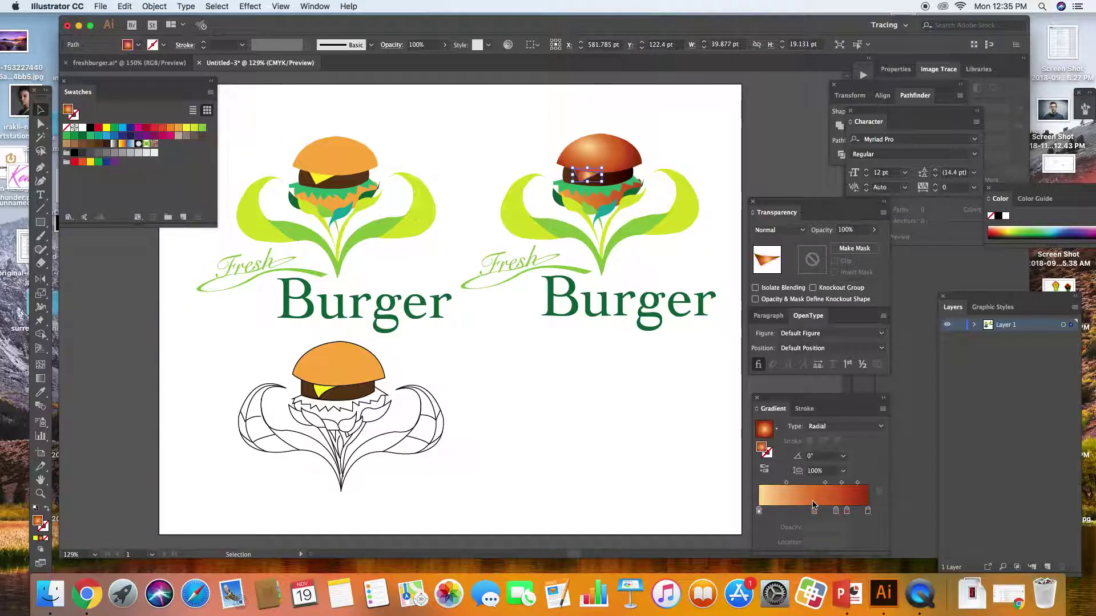
click(759, 511)
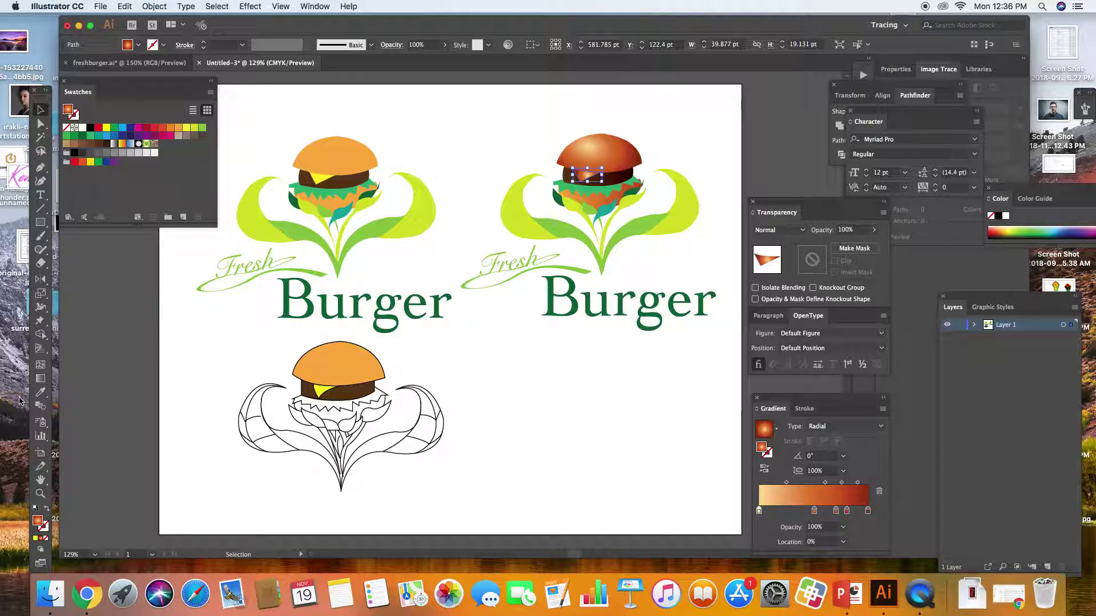
click(40, 393)
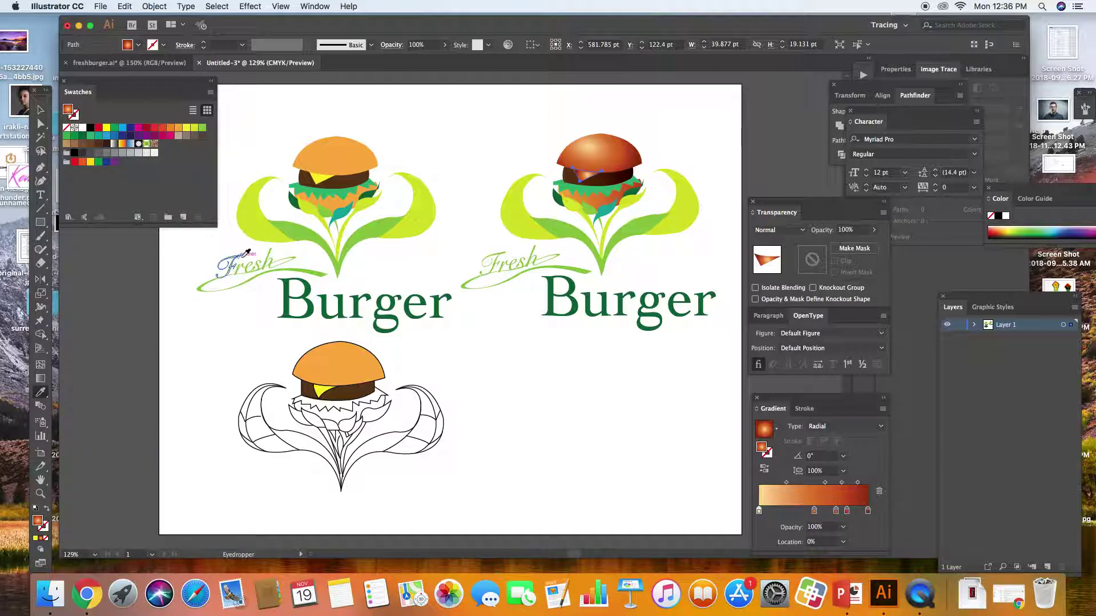
click(319, 178)
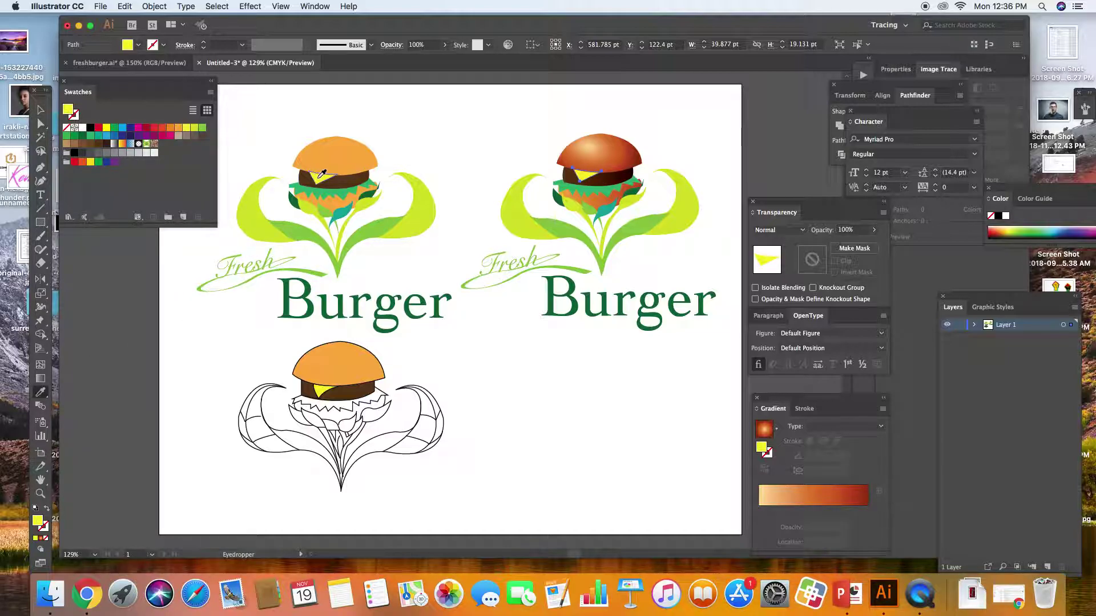
key(super+z)
click(759, 511)
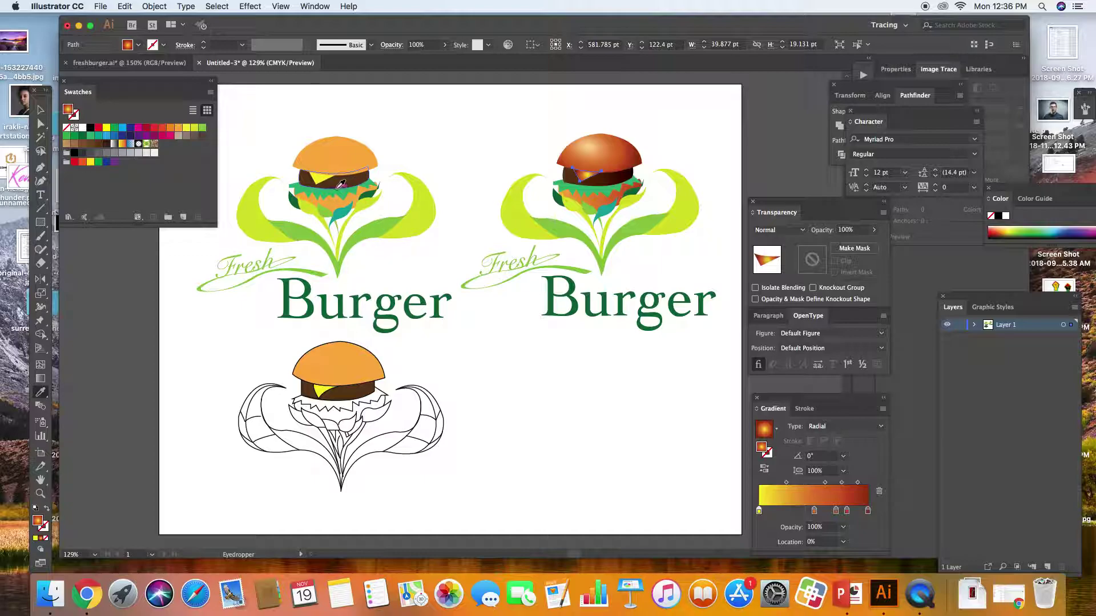
- Change the cheese slice's gradient type to Linear and remove its three middle stops
click(828, 428)
click(829, 444)
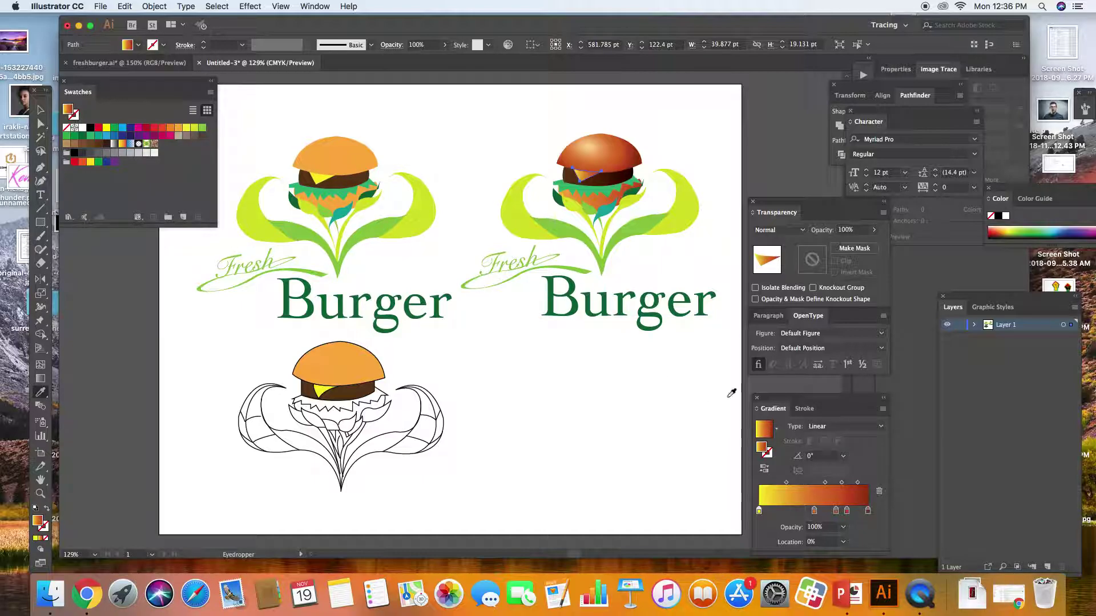
drag(813, 511, 845, 553)
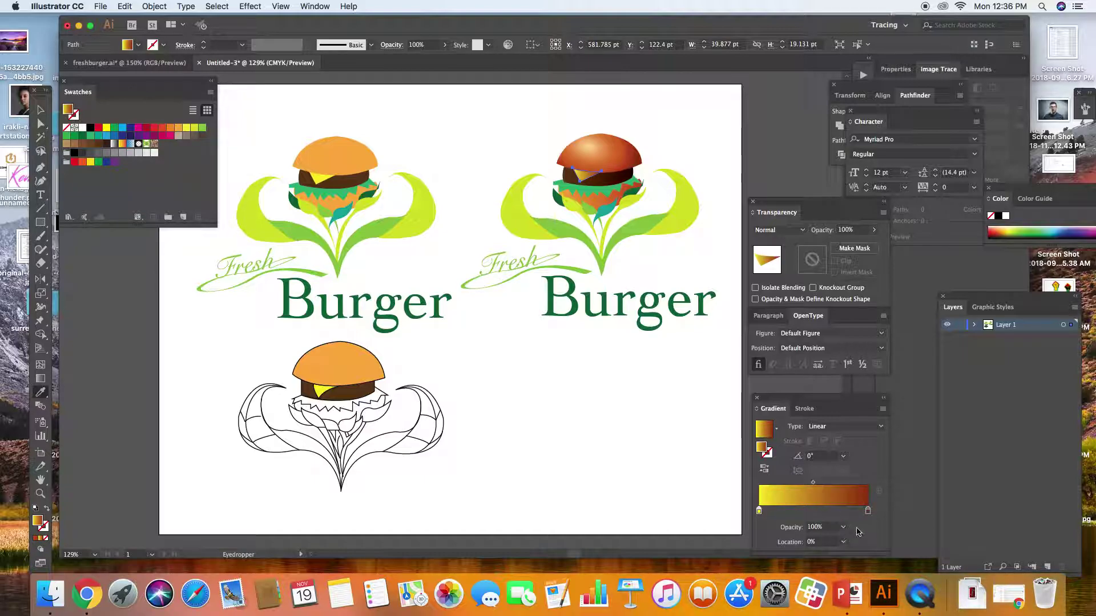
- Recolour the cheese gradient's end stop to orange with C 7.06, M 50.59, Y 100 and K 0
double_click(868, 512)
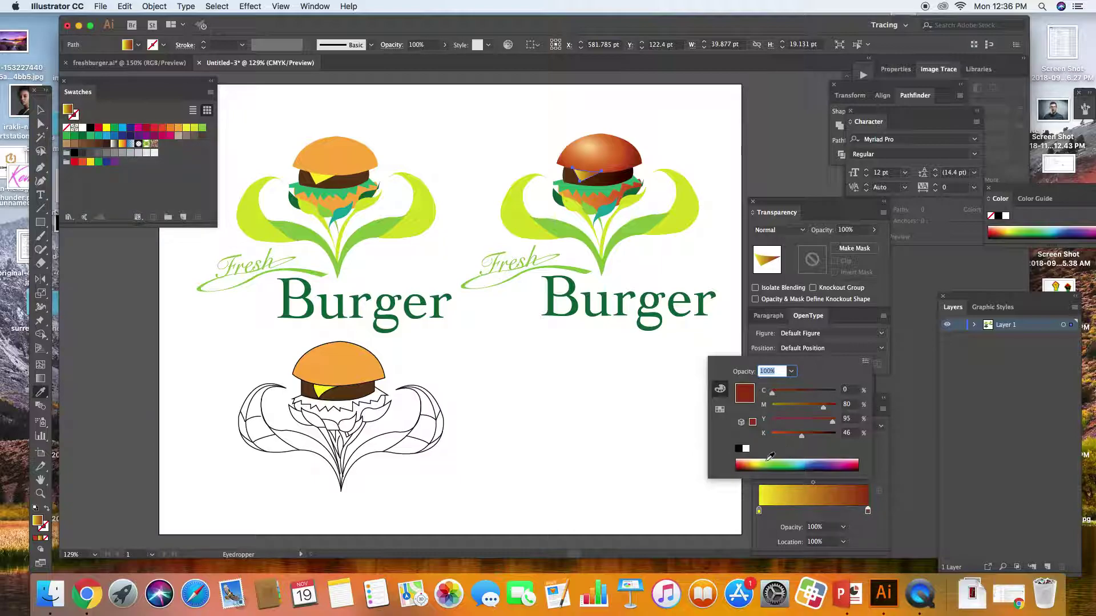
click(720, 410)
click(719, 388)
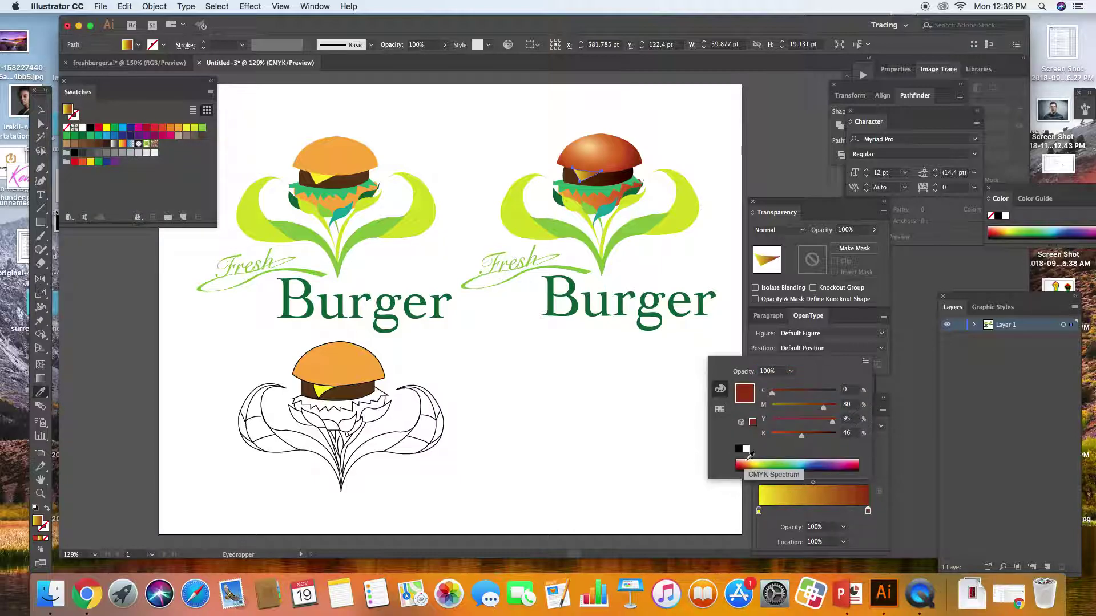
click(754, 461)
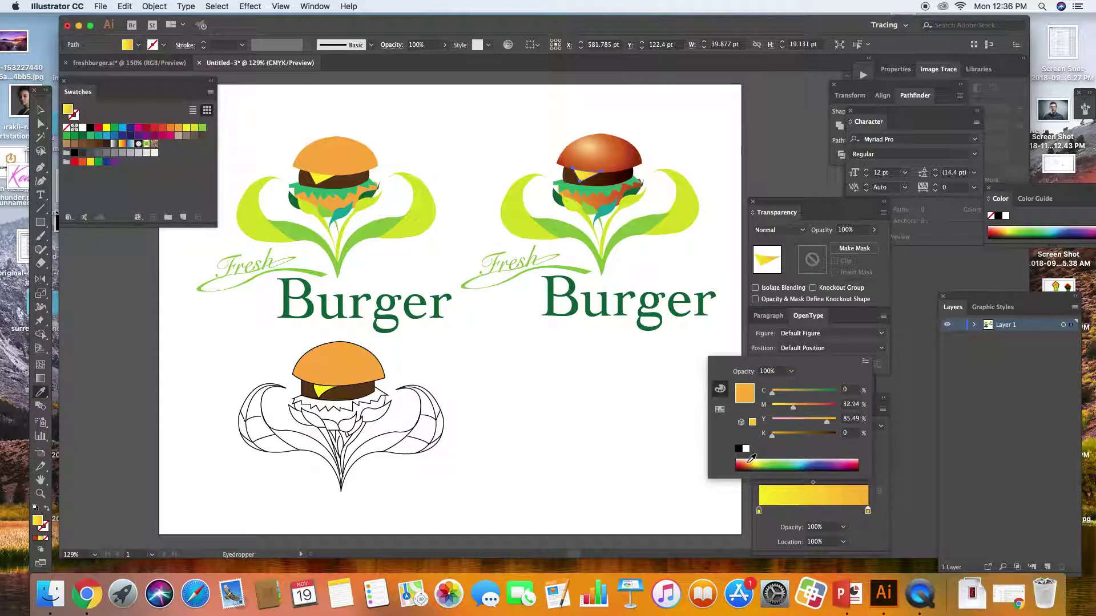
drag(752, 458, 745, 459)
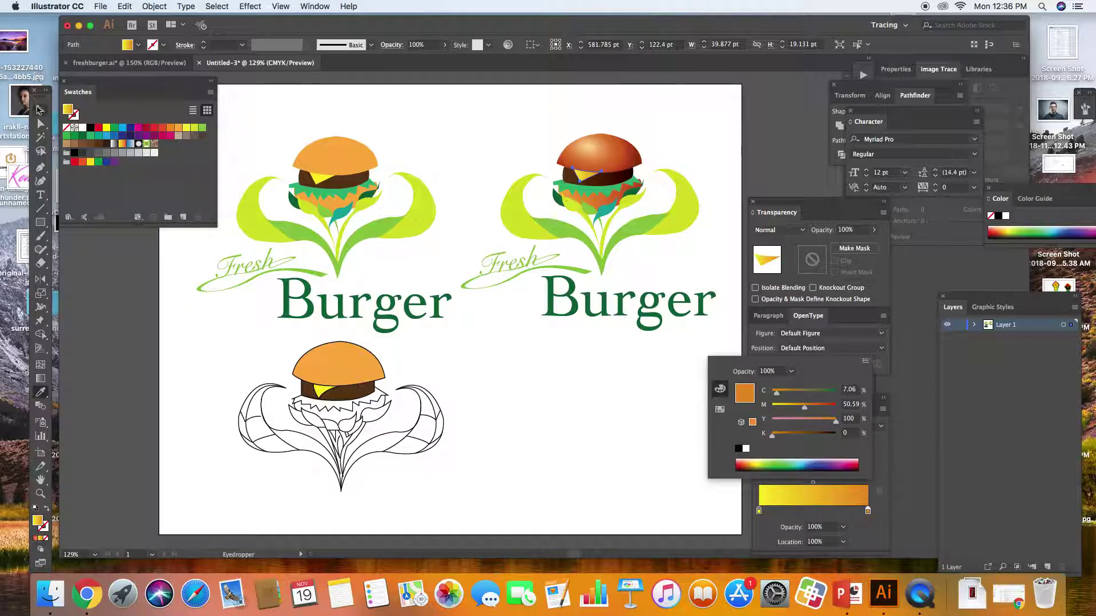
- Reapply the yellow-to-orange linear gradient to the cheese slice, return to the Selection tool and deselect
click(402, 251)
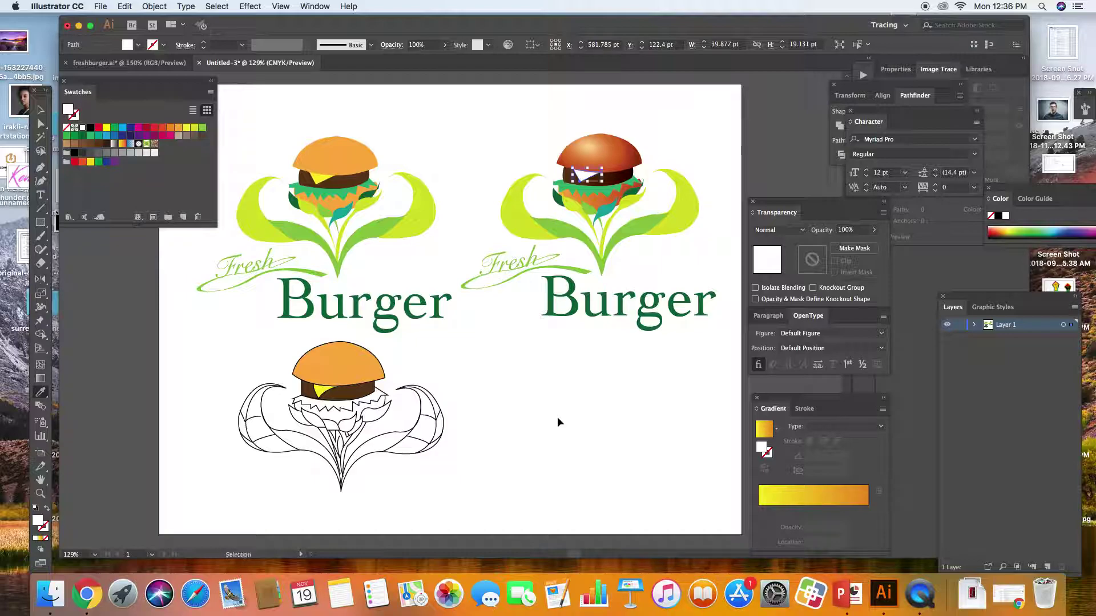
key(.)
click(40, 109)
click(365, 122)
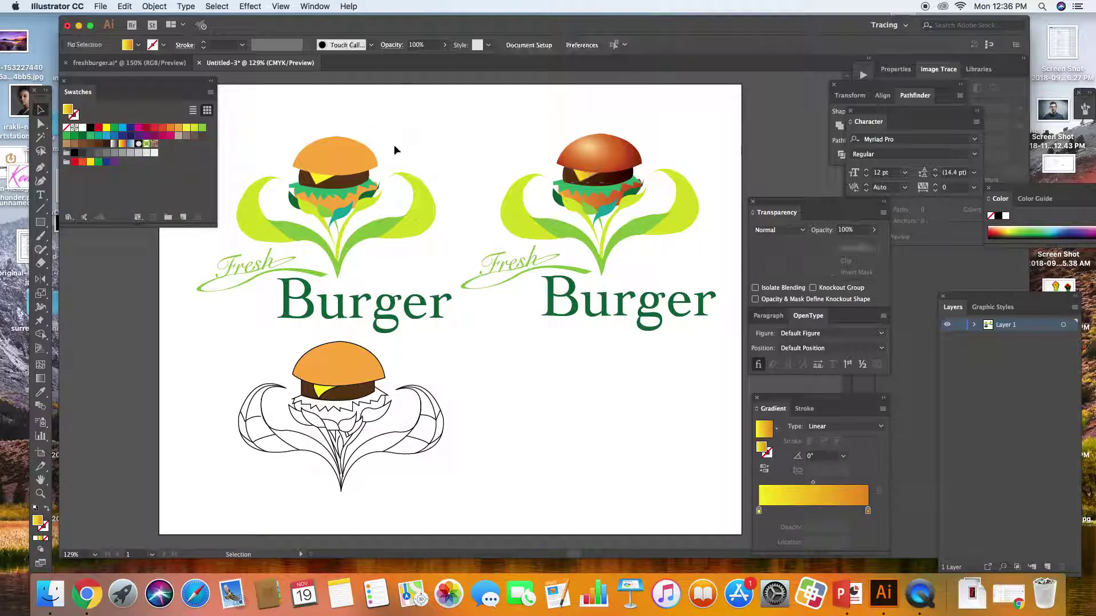